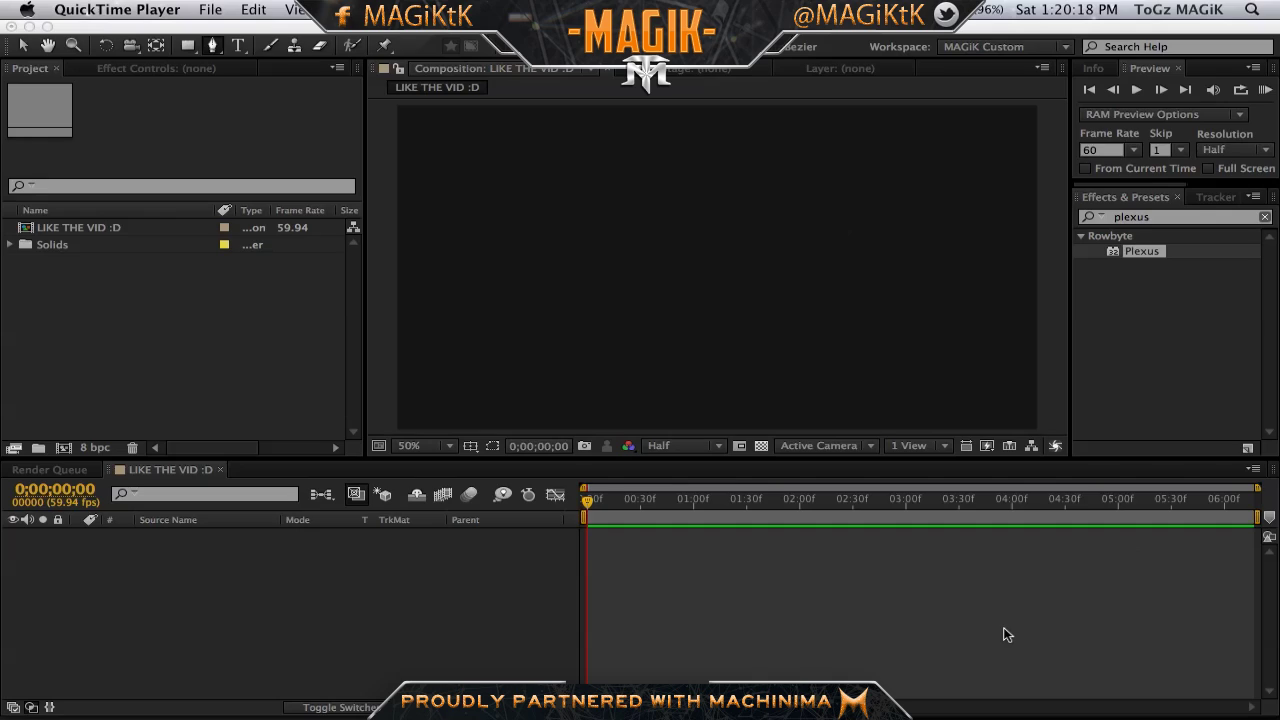
Step: Switch to Chrome and examine the Google image results for rainbow plexus as a colour reference
key("super+Tab")
left_click(109, 320)
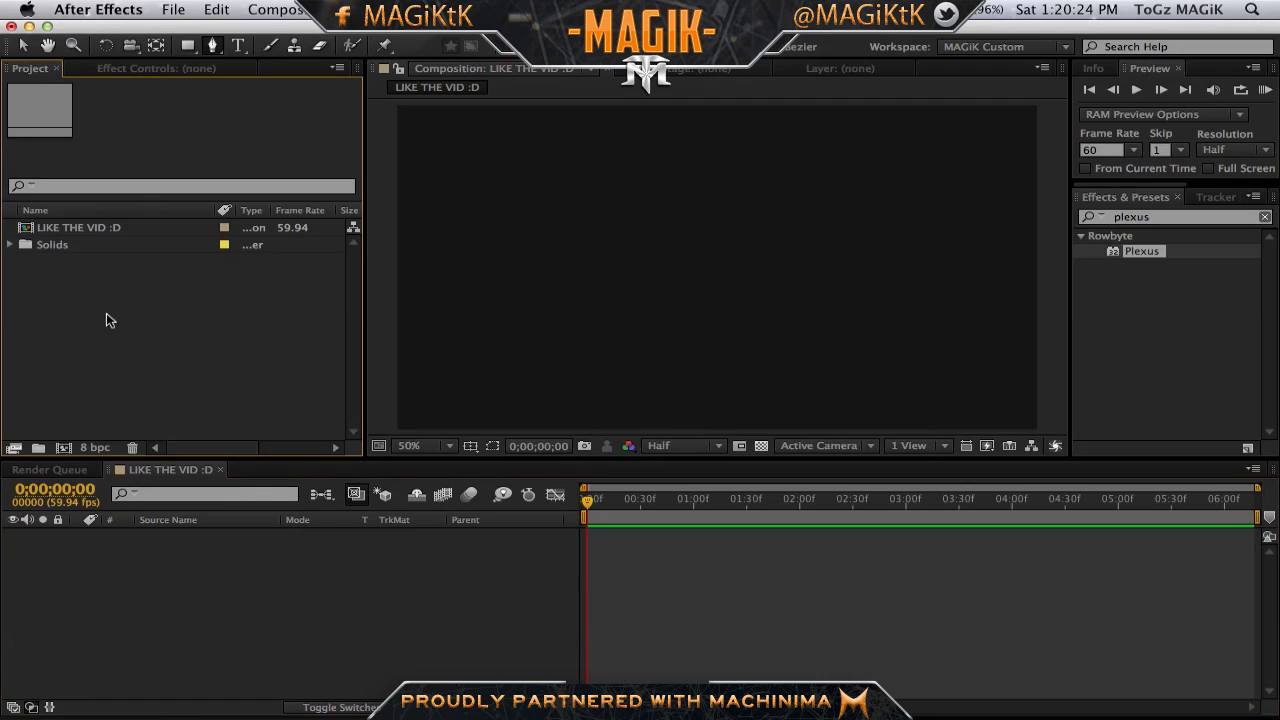
mouse_move(671, 700)
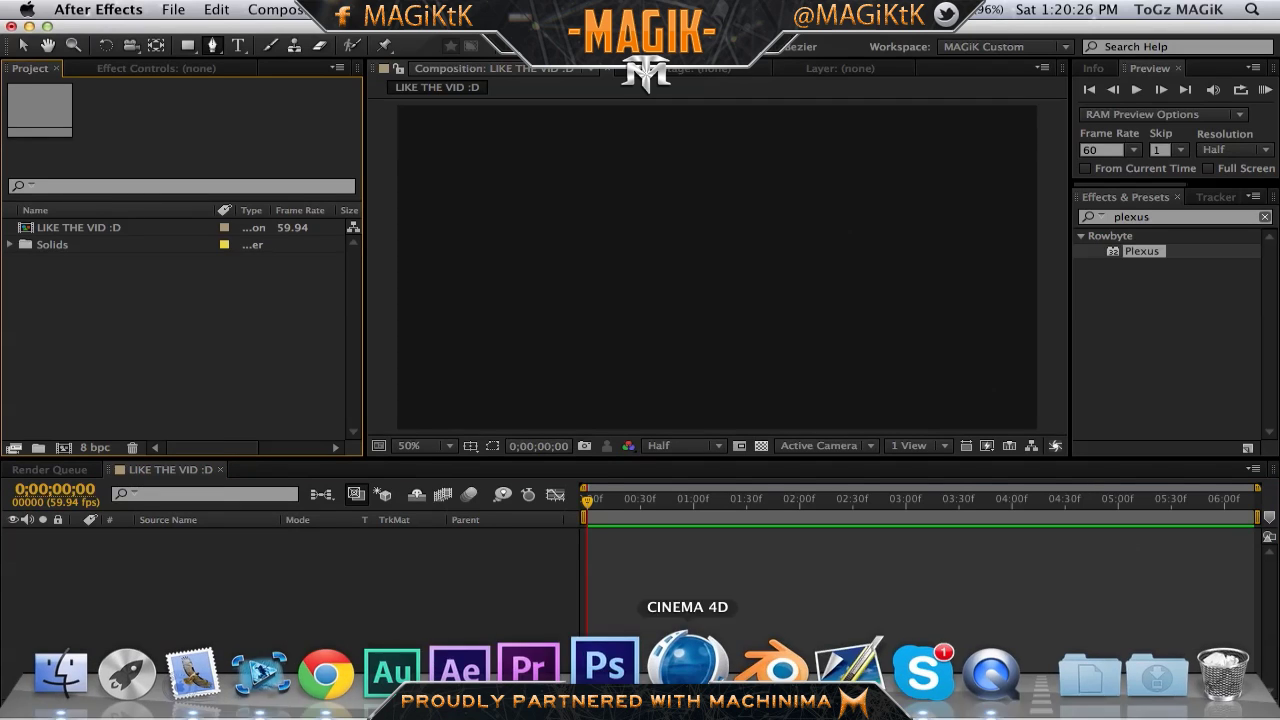
left_click(336, 668)
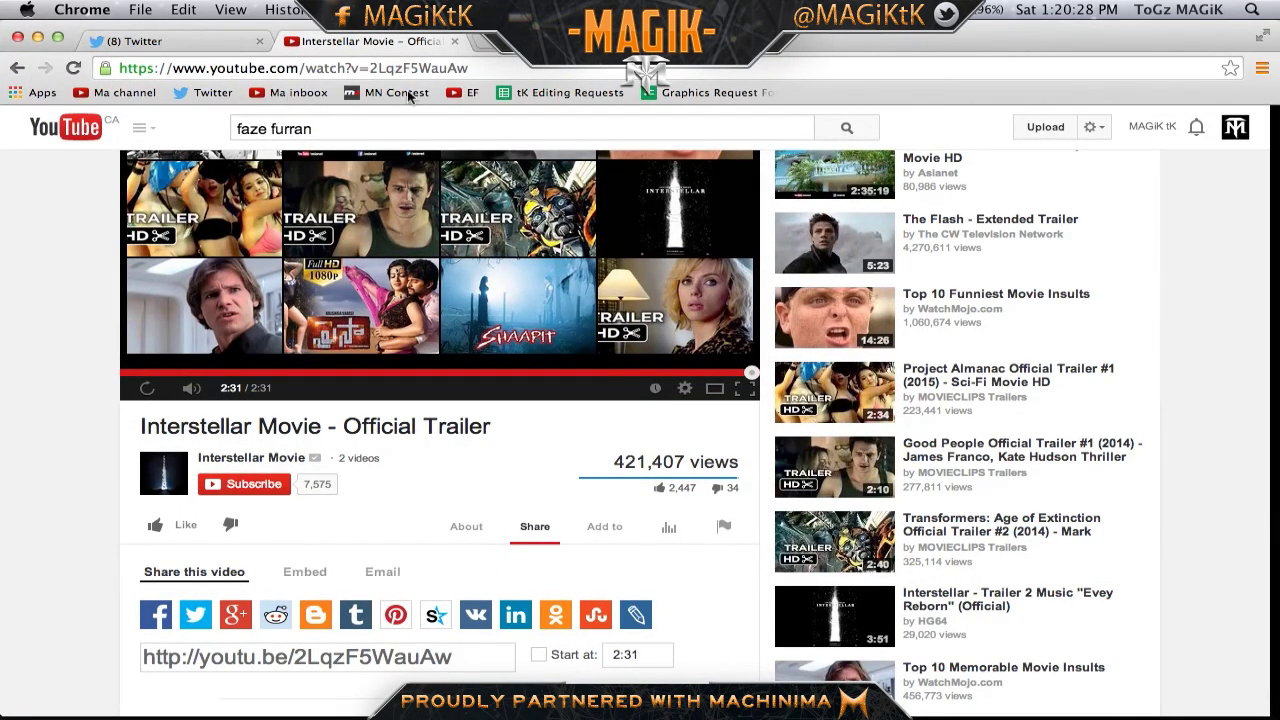
left_click(207, 46)
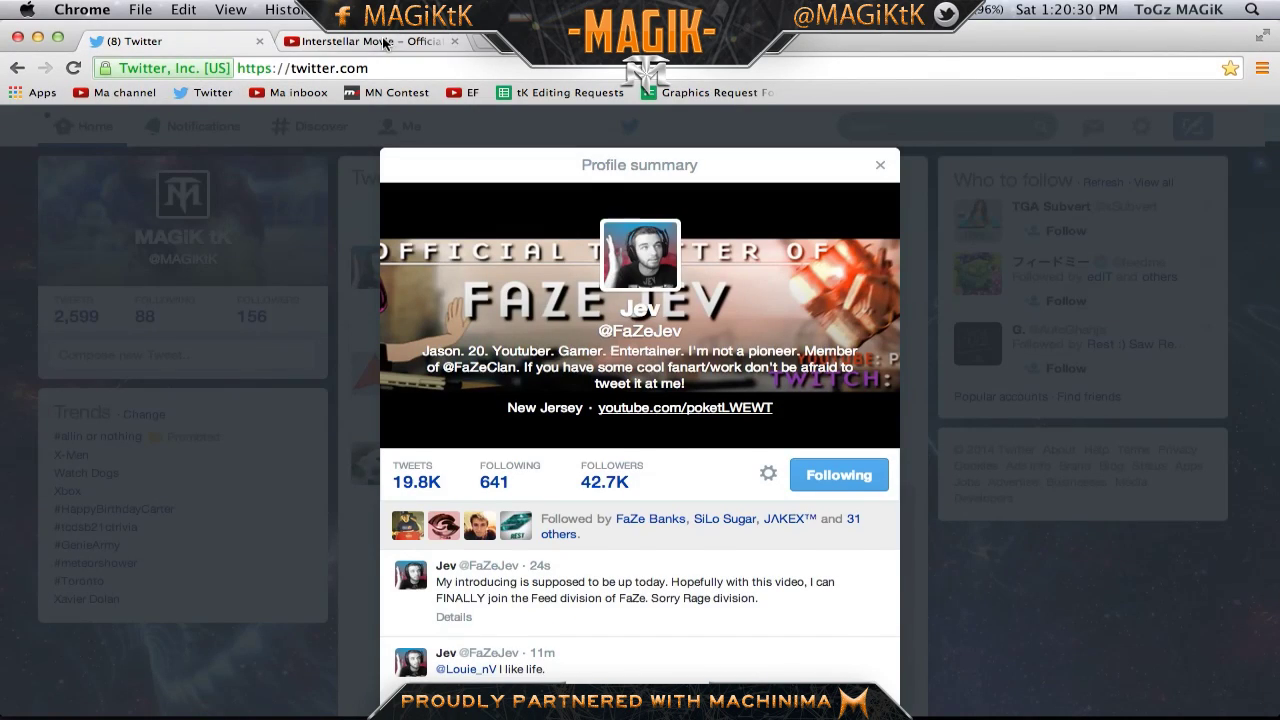
left_click(385, 41)
left_click(398, 68)
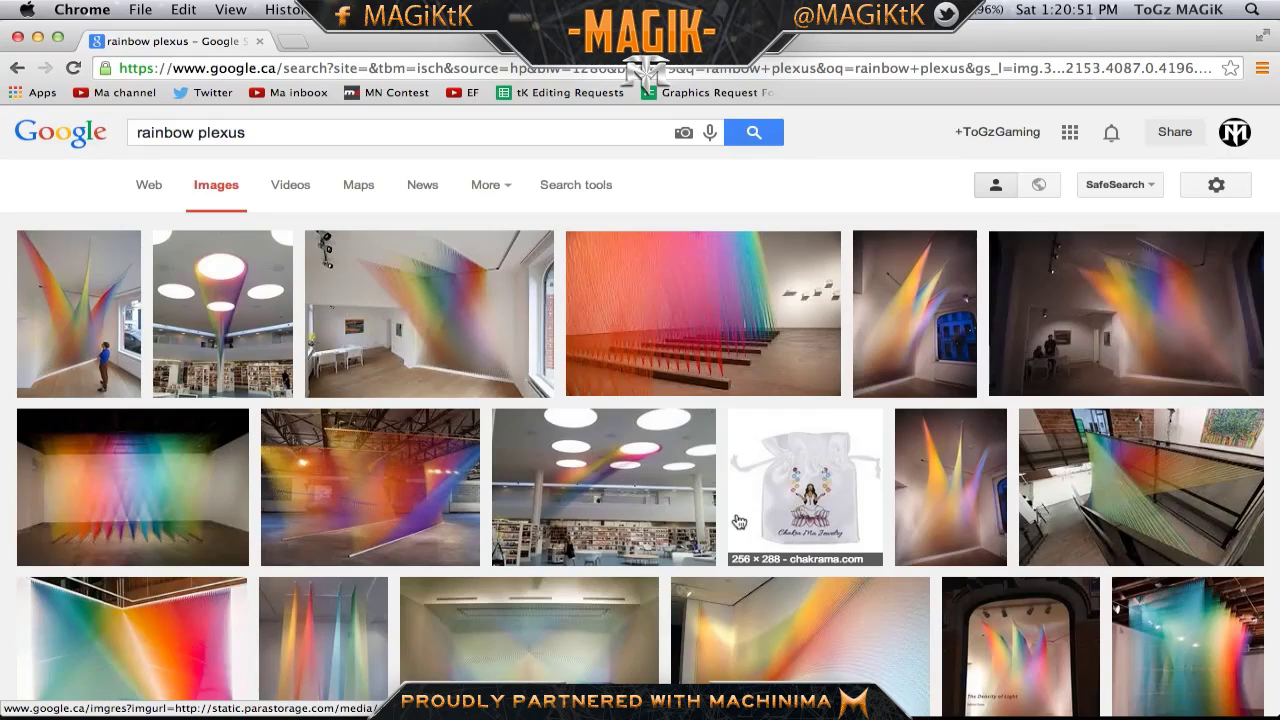
scroll(140, 500, "down", 2)
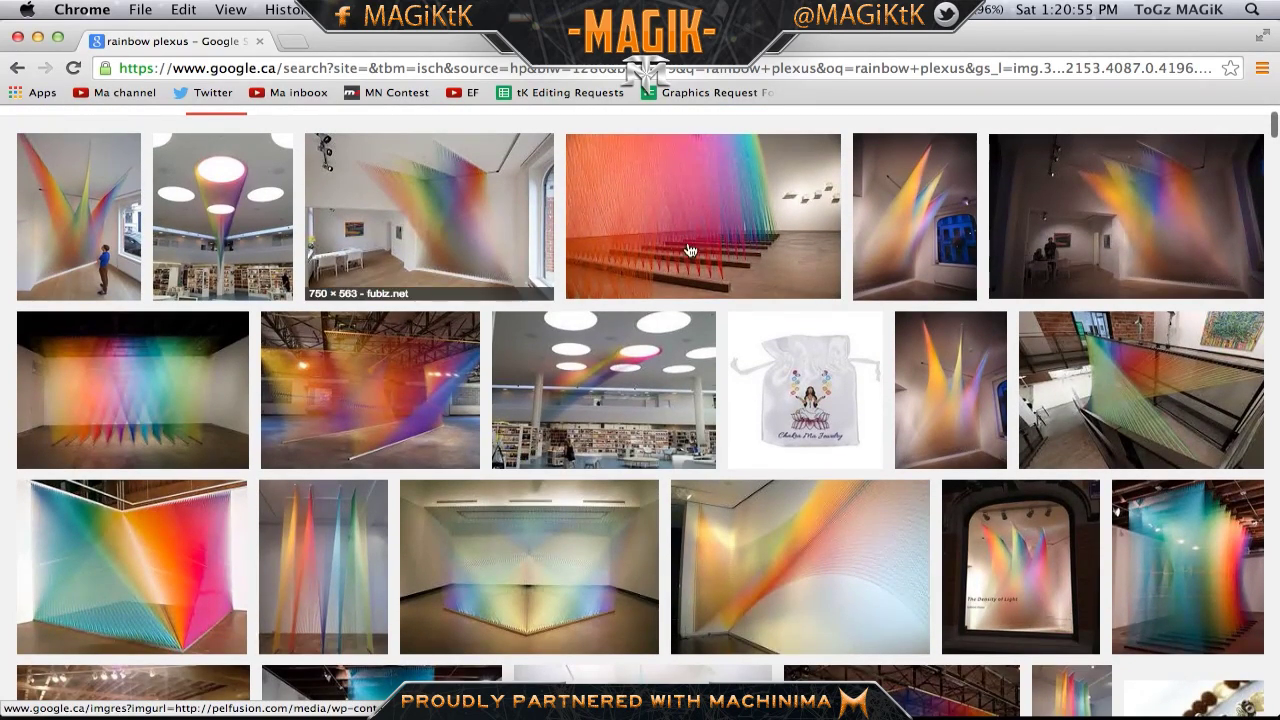
scroll(712, 244, "up", 2)
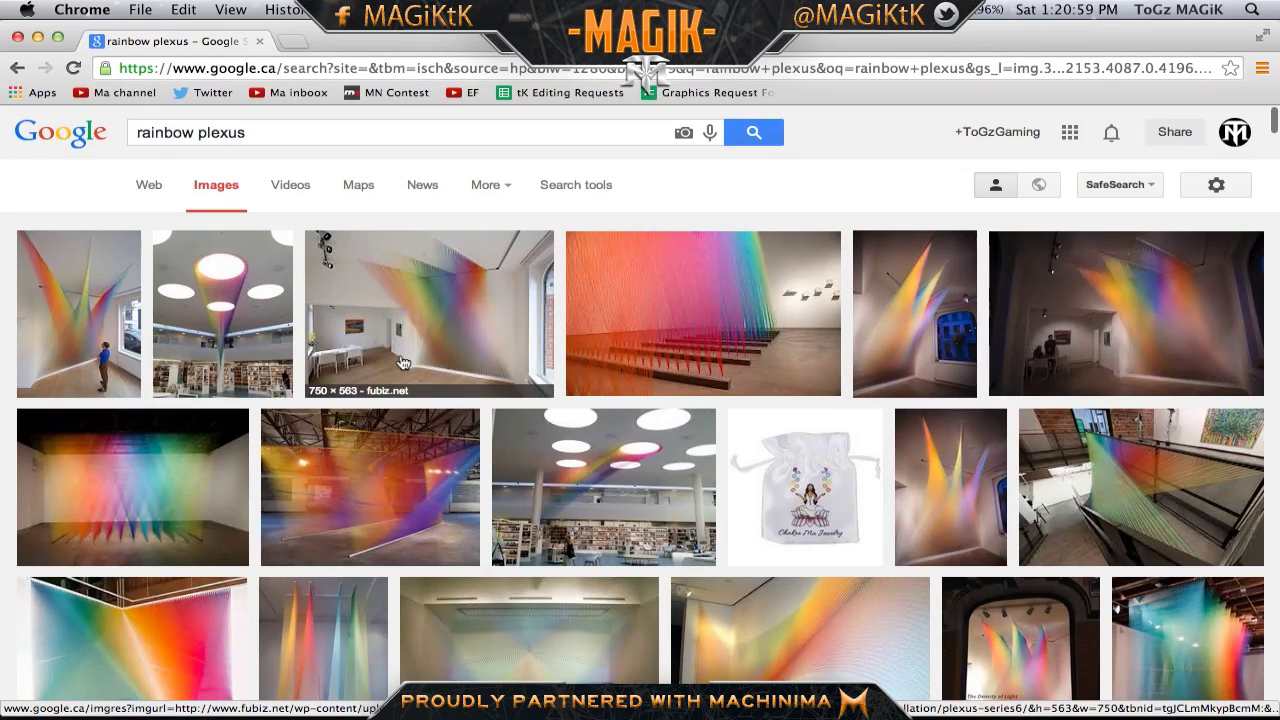
scroll(686, 470, "down", 7)
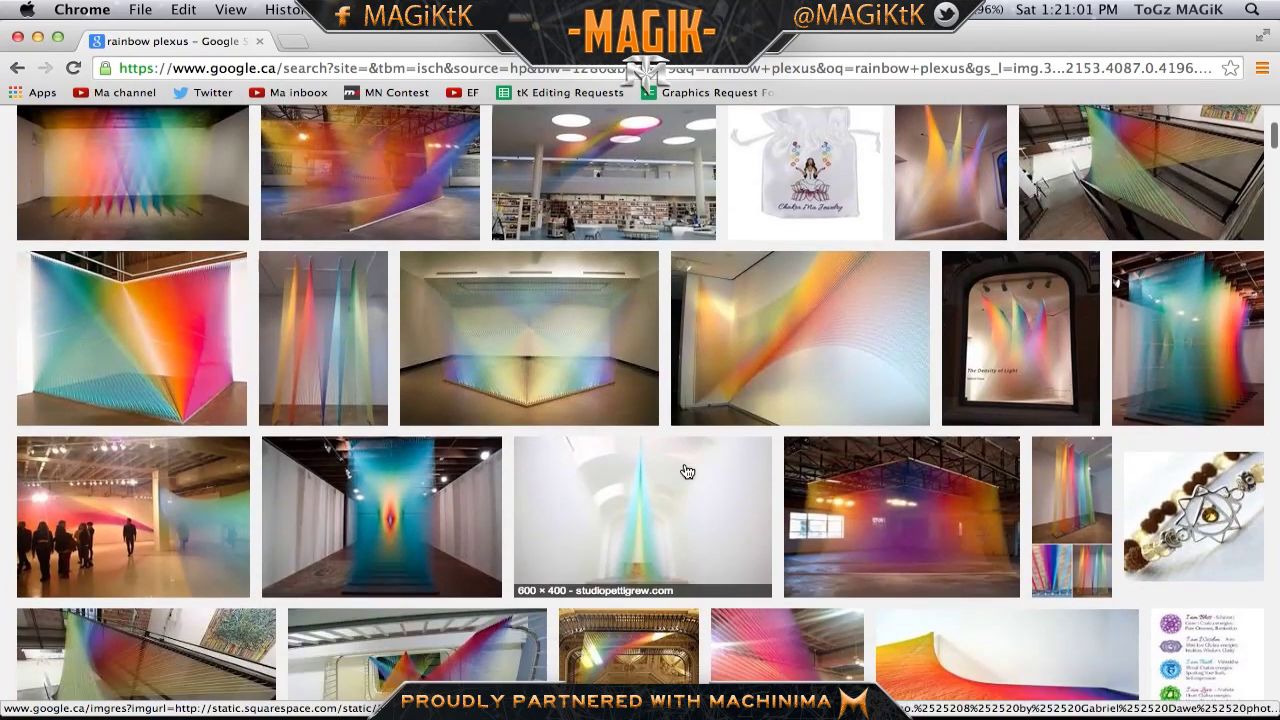
left_click(38, 37)
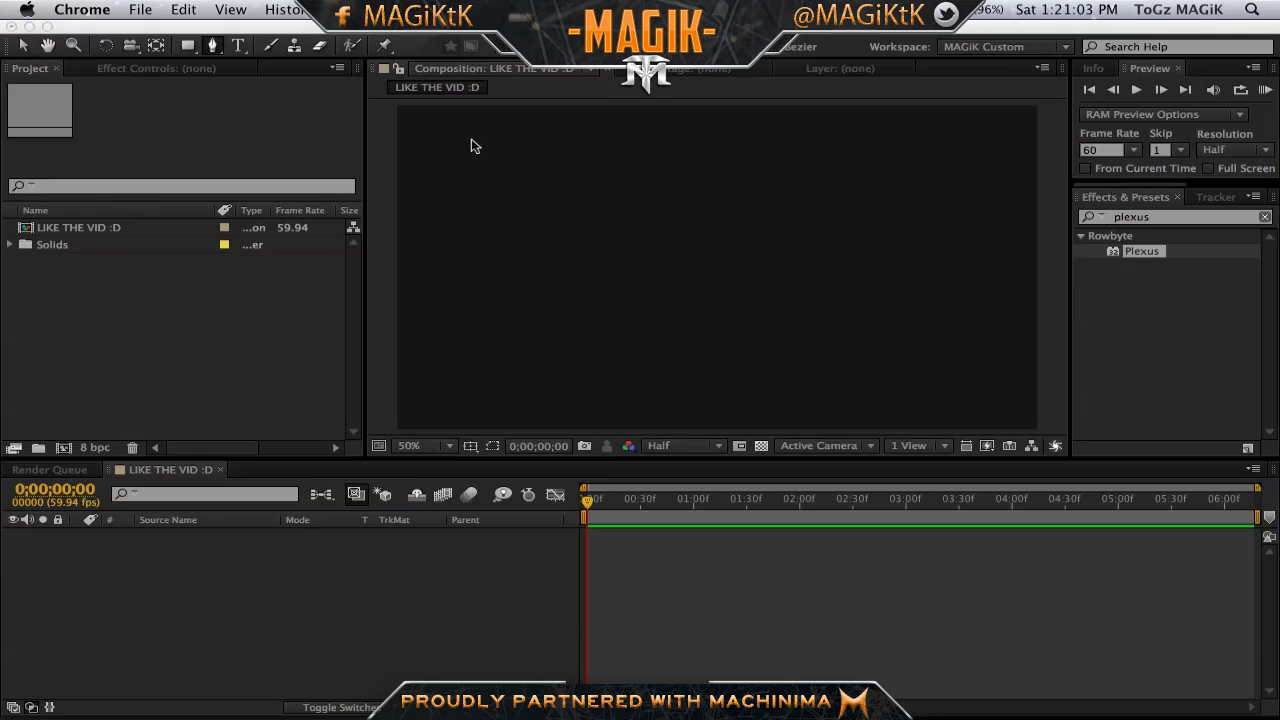
Step: Create a new composition named Plexus Map in After Effects
left_click(219, 271)
left_click(252, 584)
key("super+n")
type("Plexus Map")
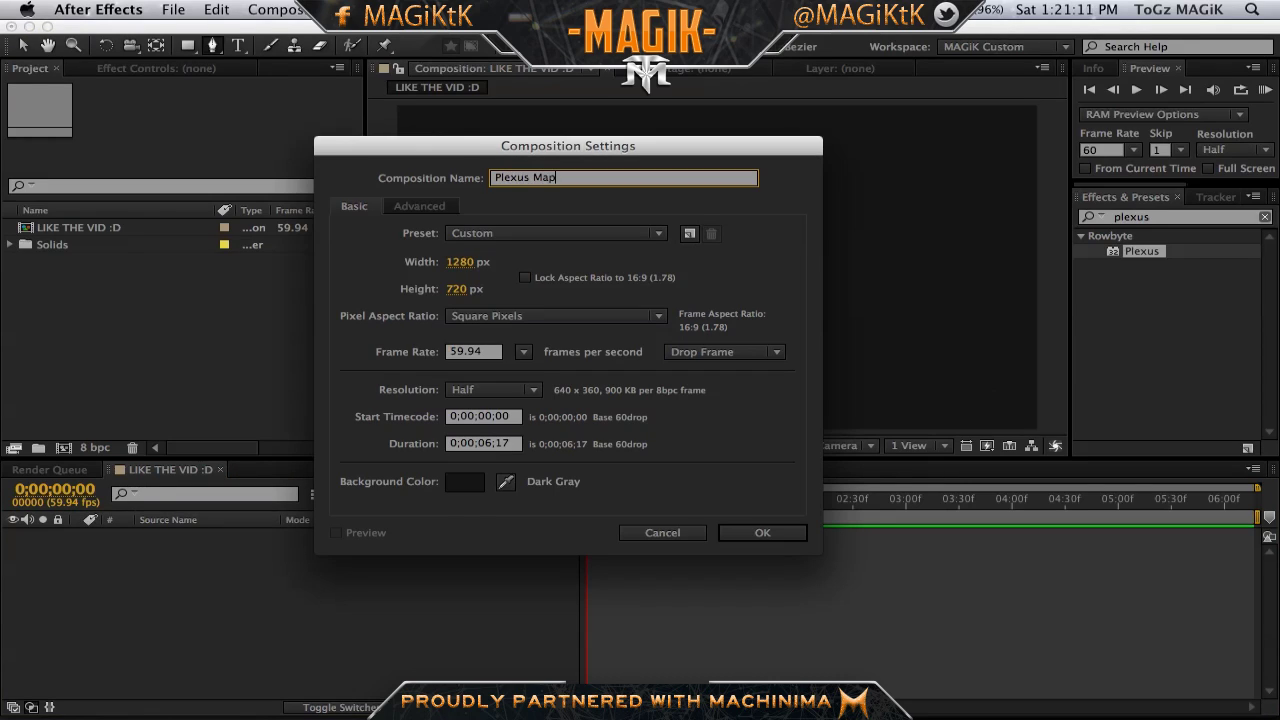
key("Return")
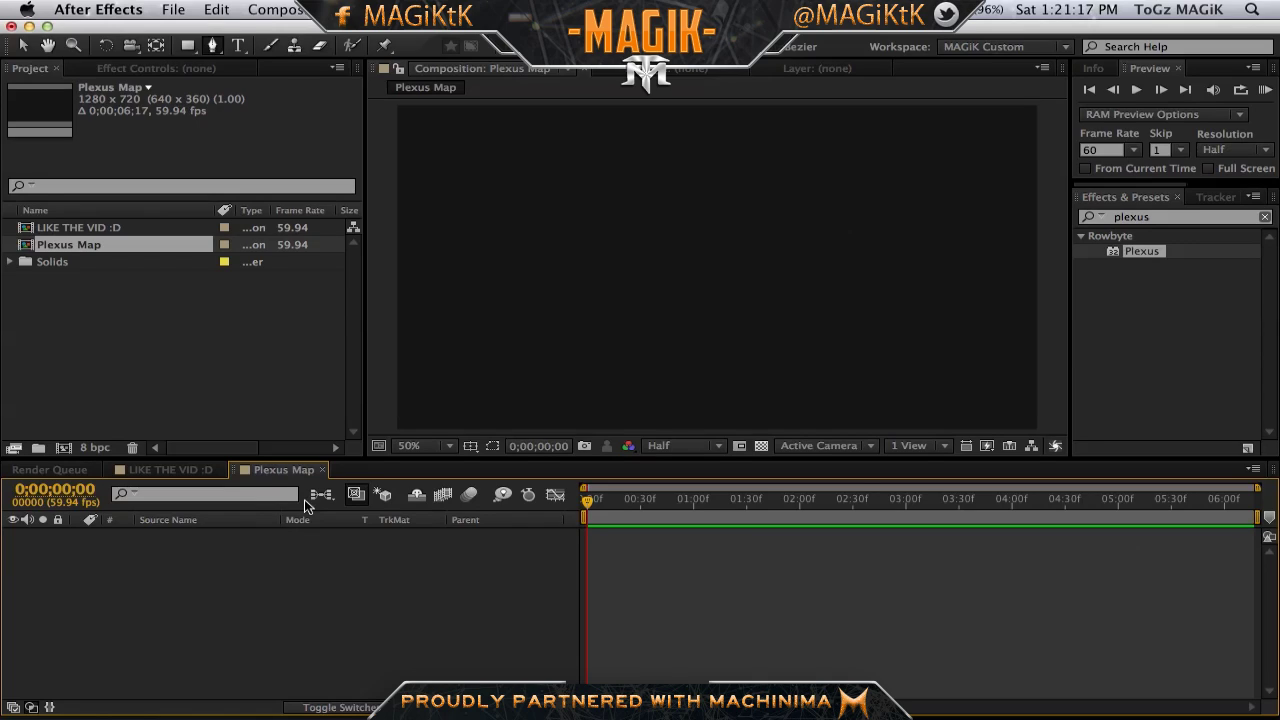
Step: Add a solid layer named Gradient to the Plexus Map composition
key("super+y")
type("Gradient")
key("Return")
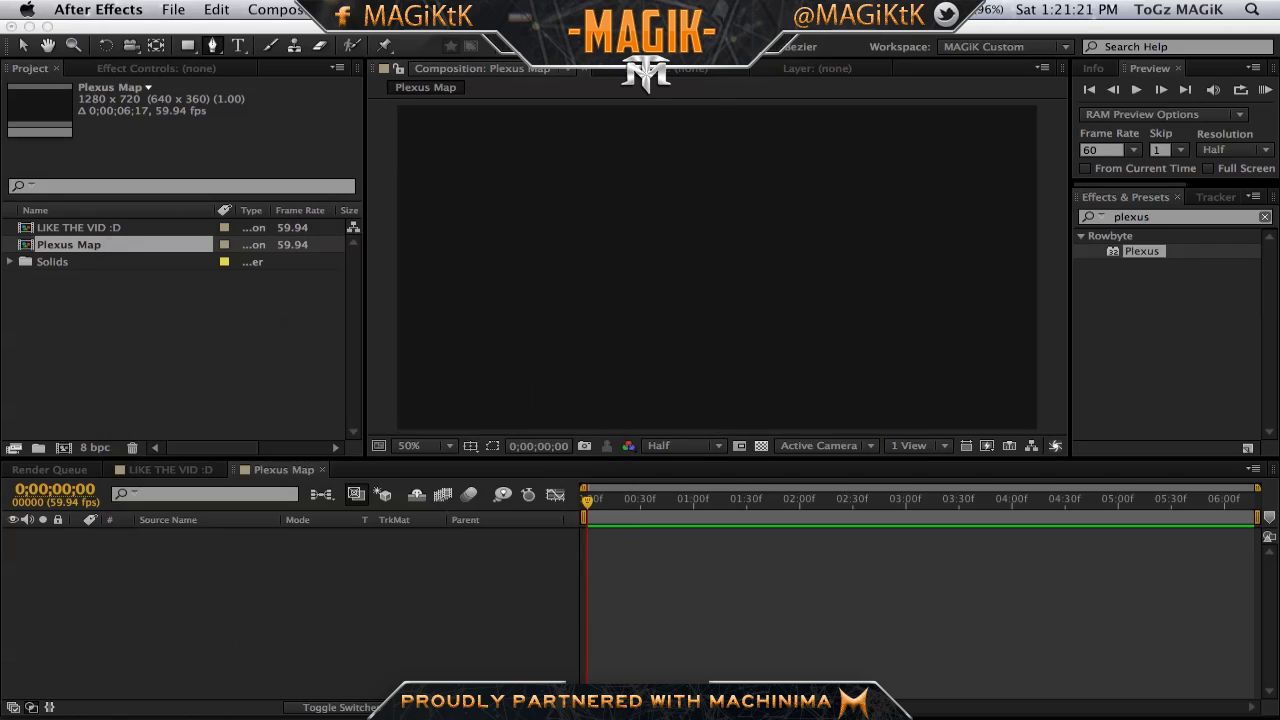
Step: Find the 4-Color Gradient effect and apply it to the Gradient layer
left_click(228, 72)
left_click(1188, 218)
type("gradient")
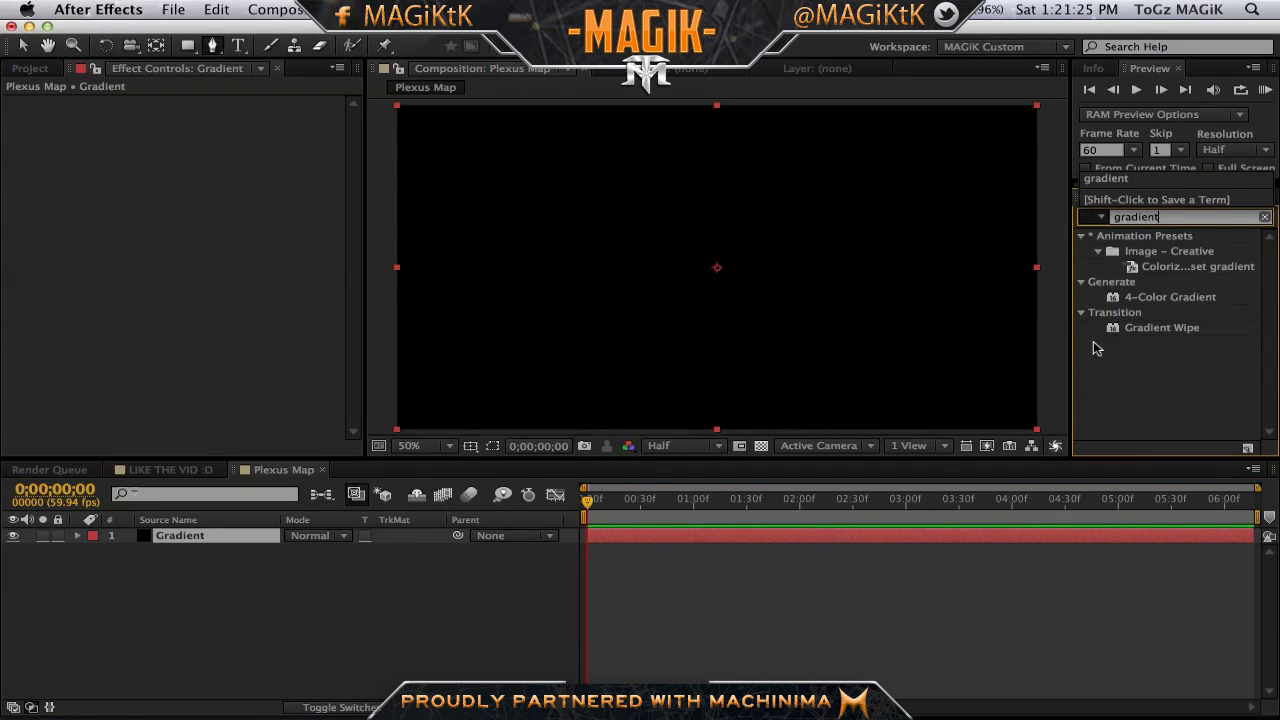
left_click_drag(1198, 297, 958, 302)
left_click_drag(130, 207, 130, 207)
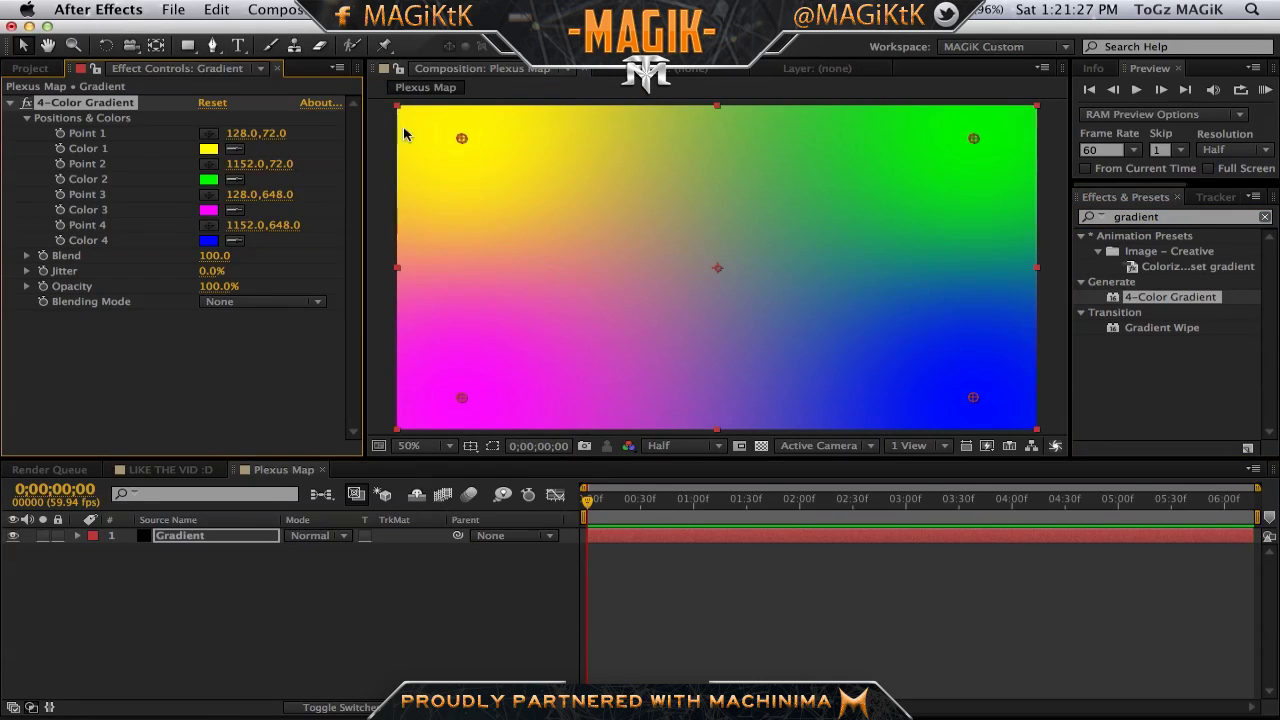
left_click(715, 566)
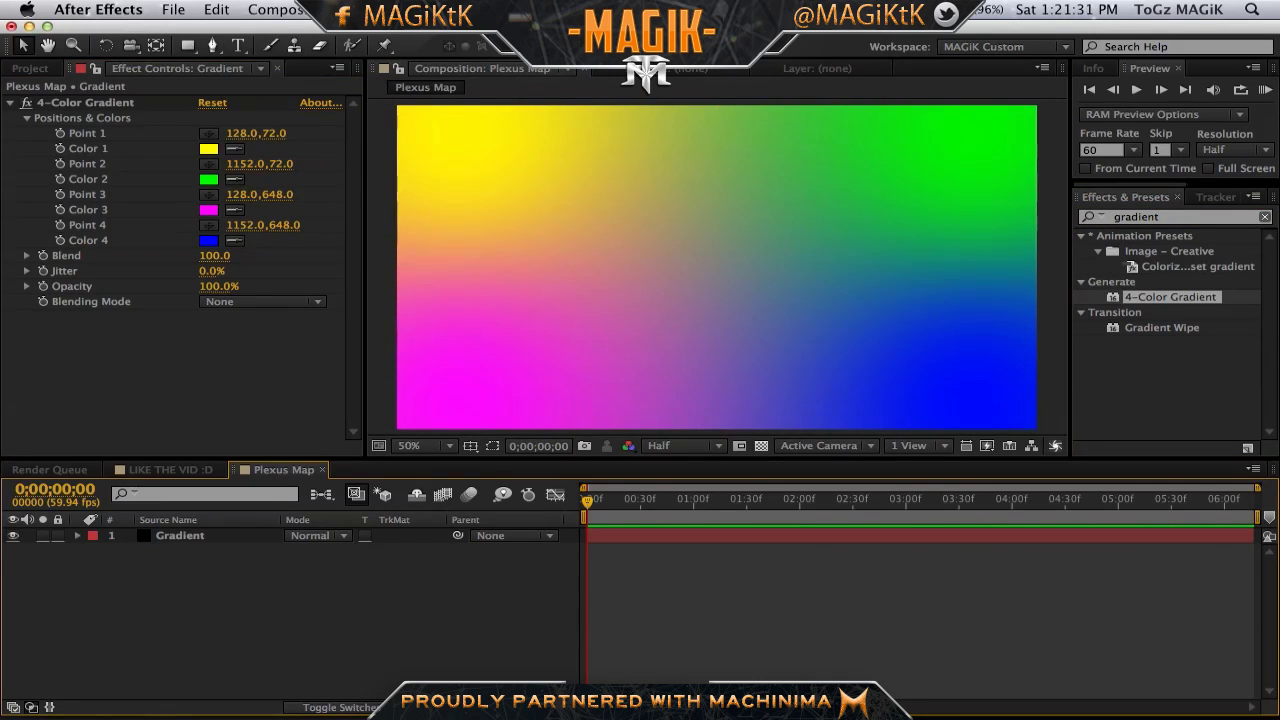
Step: Set Color 1 of the 4-Color Gradient to pure red and Color 2 to bright blue
left_click(208, 148)
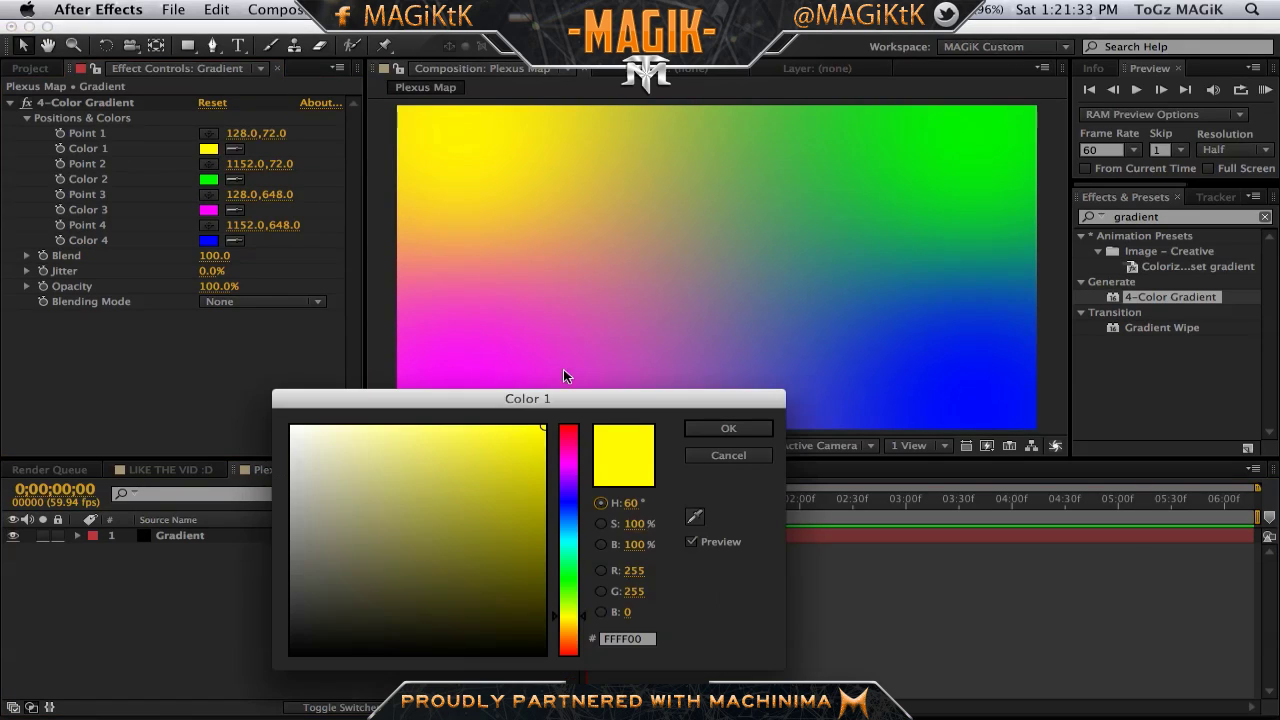
left_click_drag(578, 457, 626, 414)
left_click(721, 433)
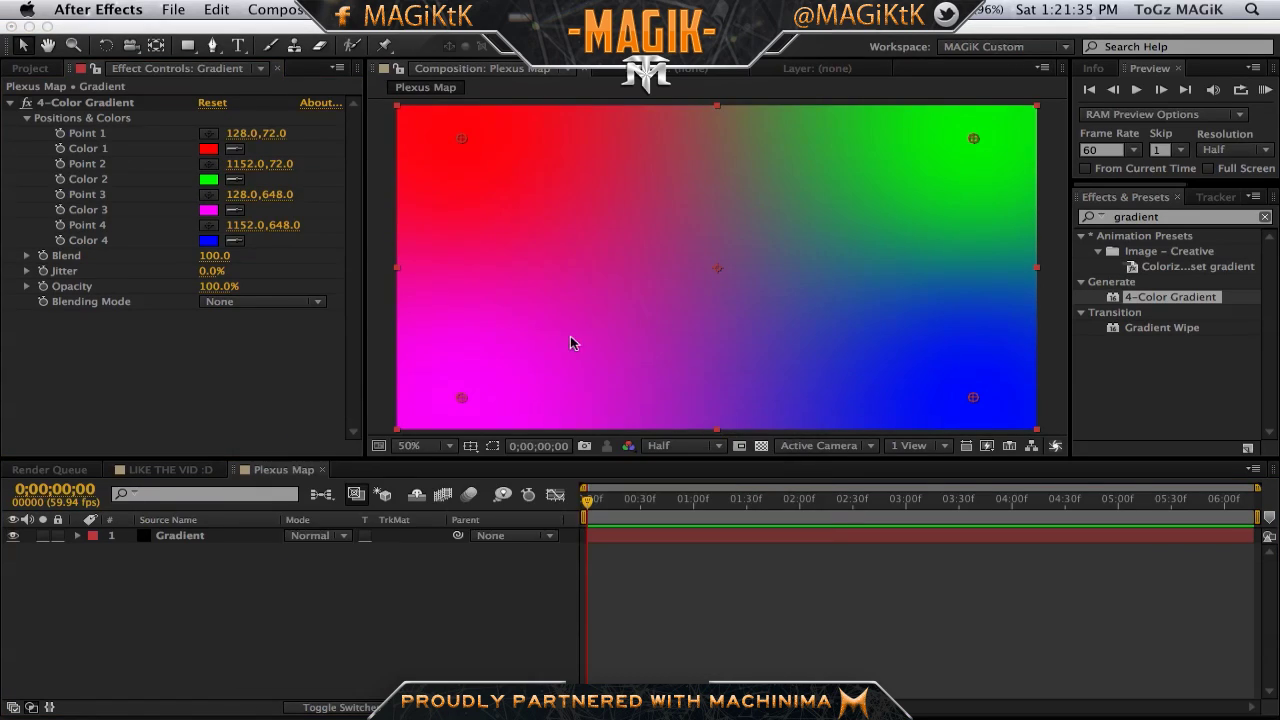
left_click(209, 179)
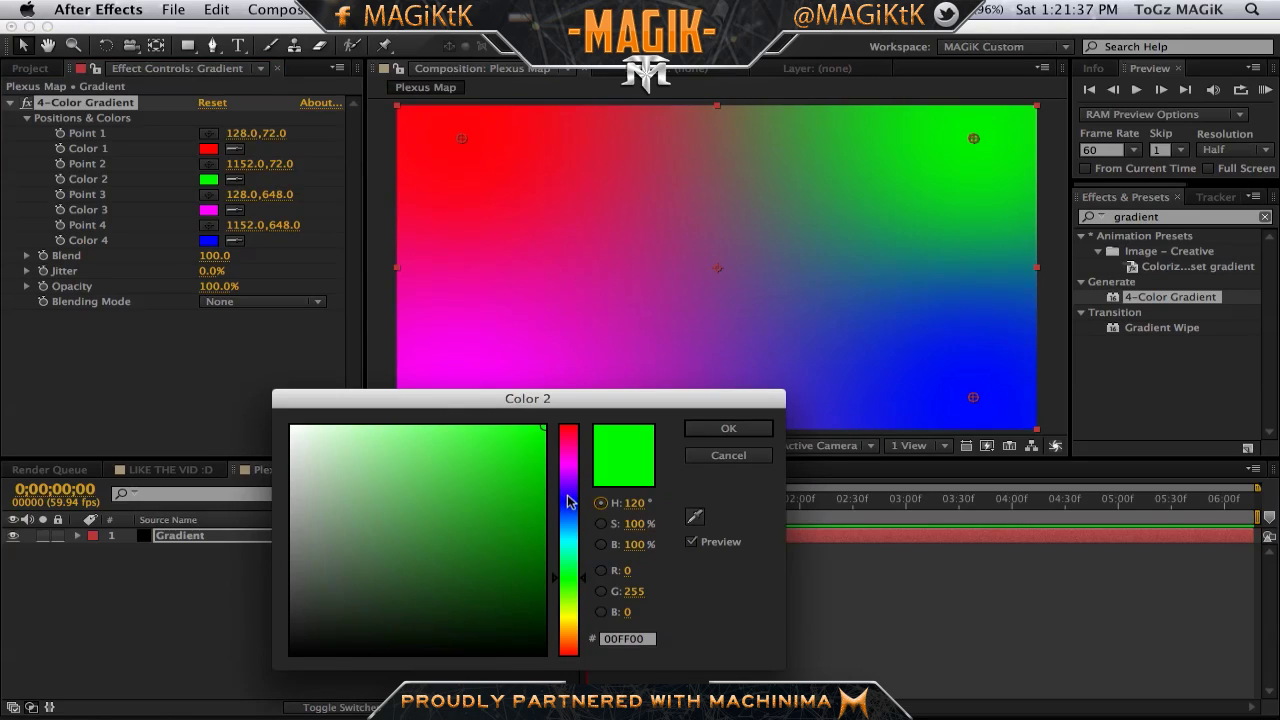
left_click(571, 510)
left_click(731, 430)
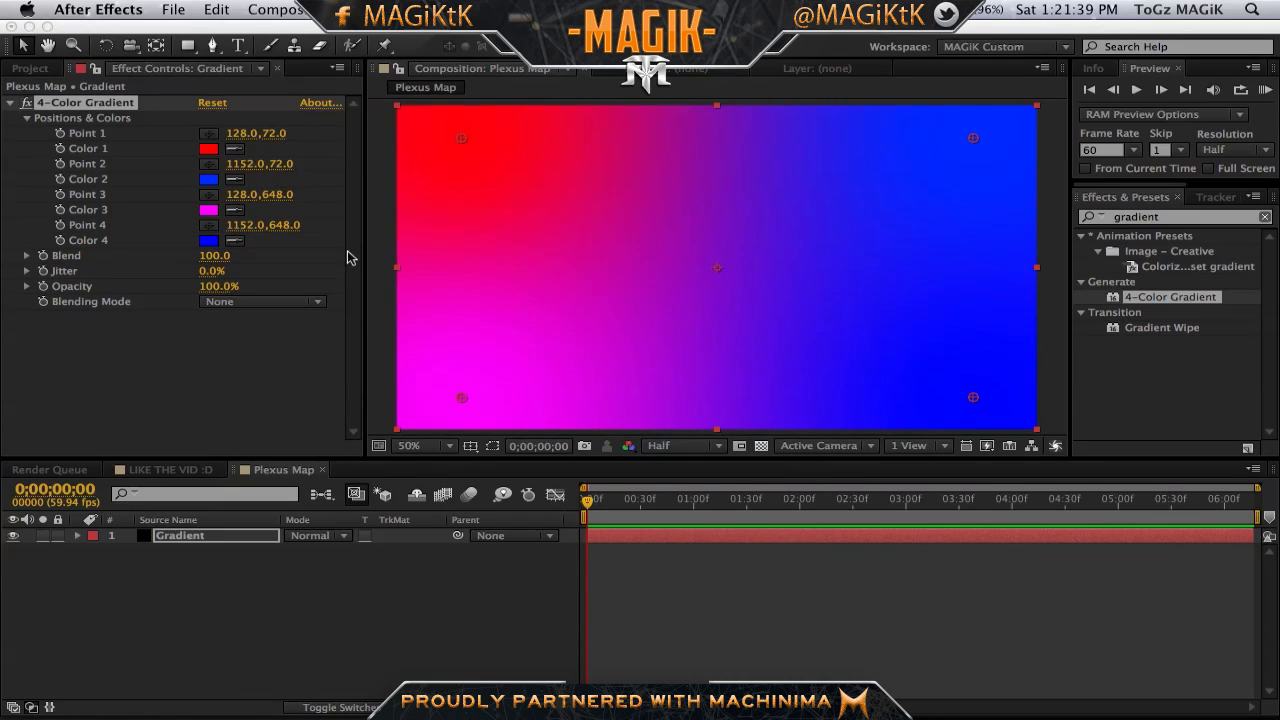
Step: Set Color 3 of the 4-Color Gradient to bright green (00FF6C) and Color 4 to a greenish yellow
left_click(209, 210)
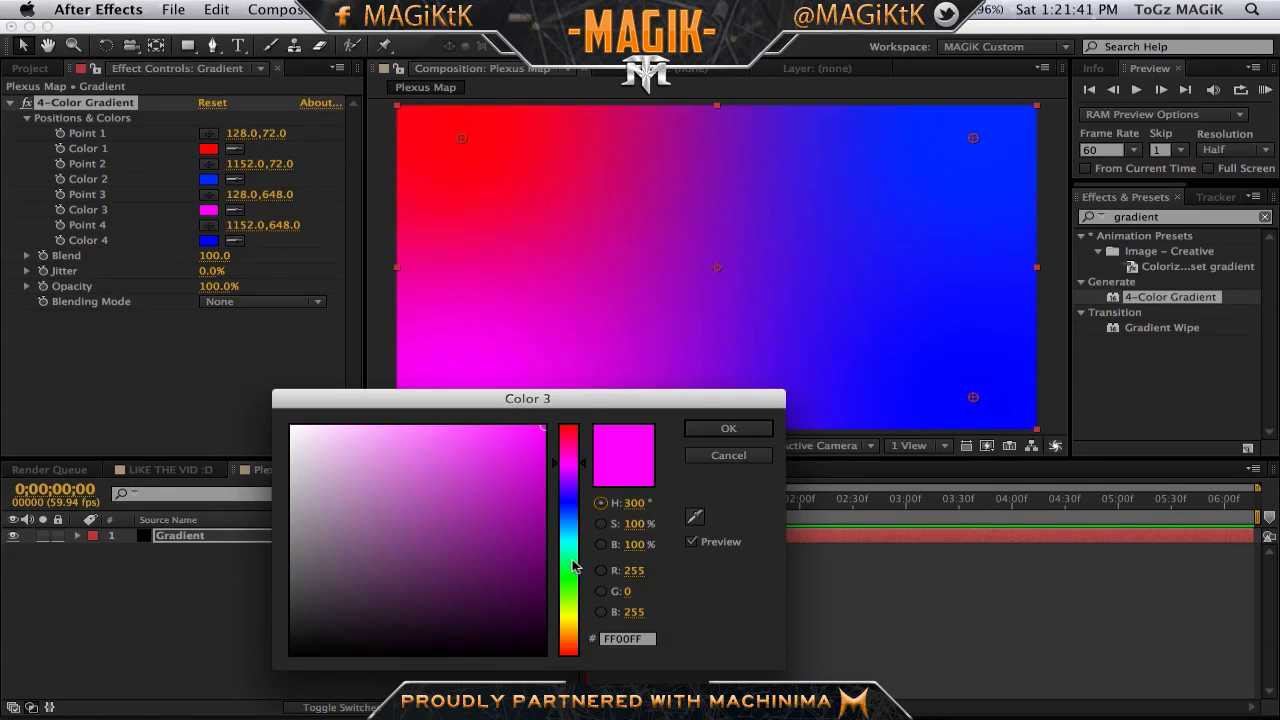
left_click(573, 566)
left_click(726, 430)
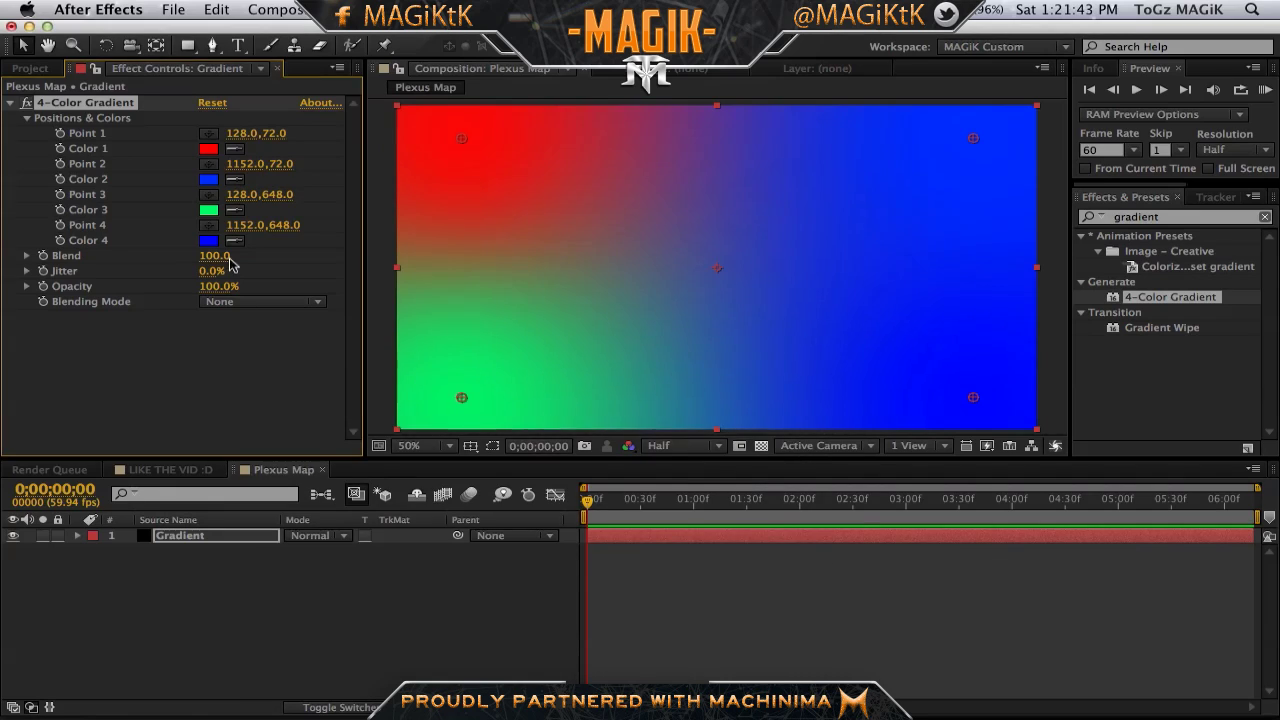
left_click(209, 241)
left_click(568, 628)
left_click(568, 652)
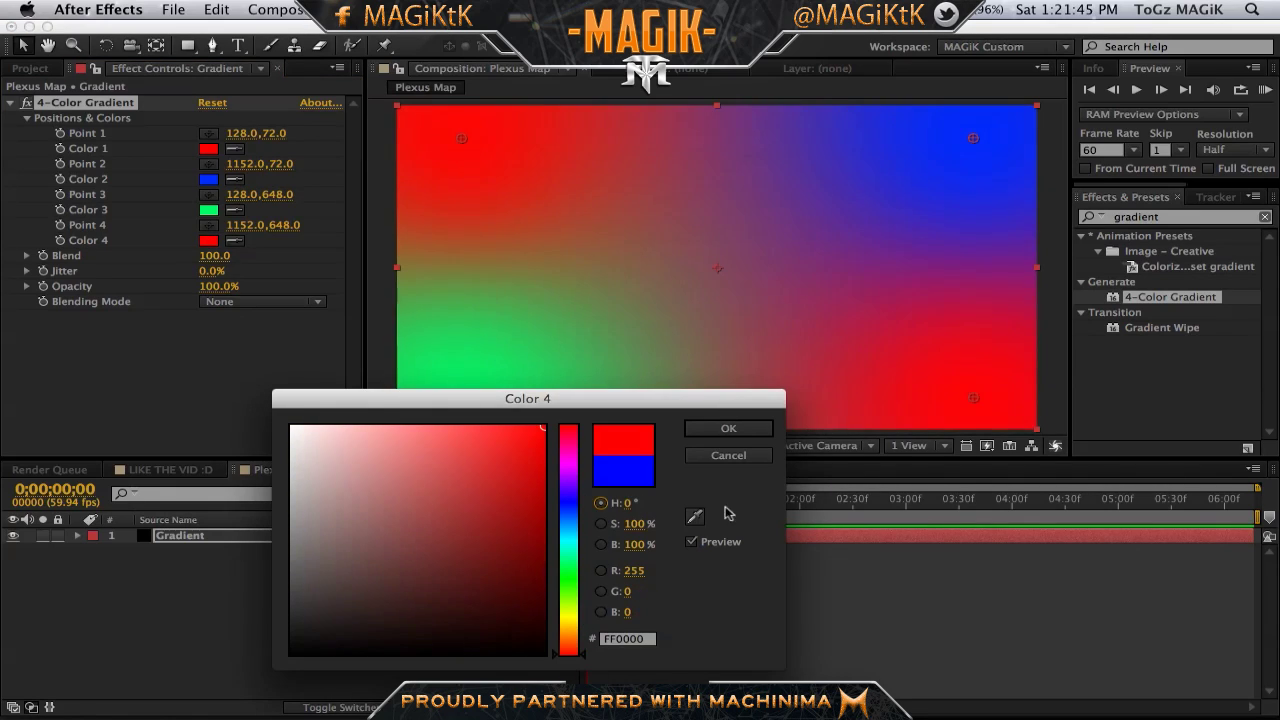
left_click_drag(570, 636, 570, 608)
left_click(753, 437)
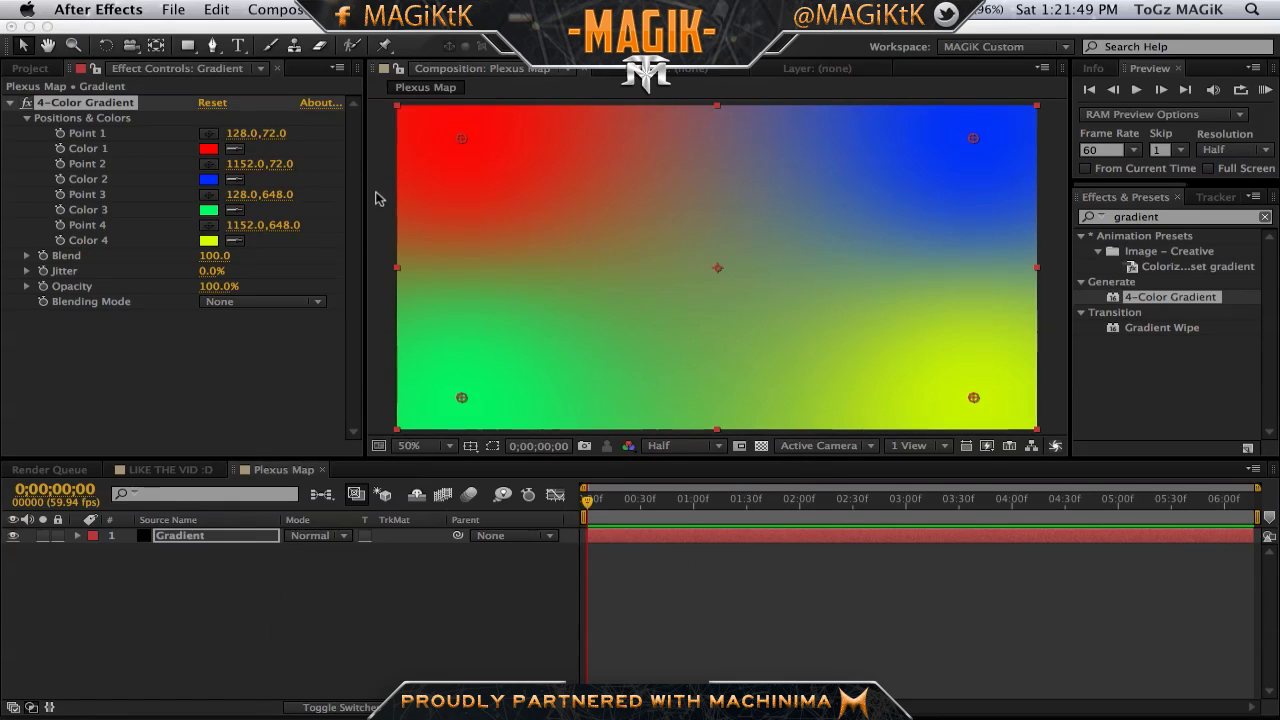
Step: Shift the hue of the gradient's Color 3 to a slightly bluer green
left_click(209, 210)
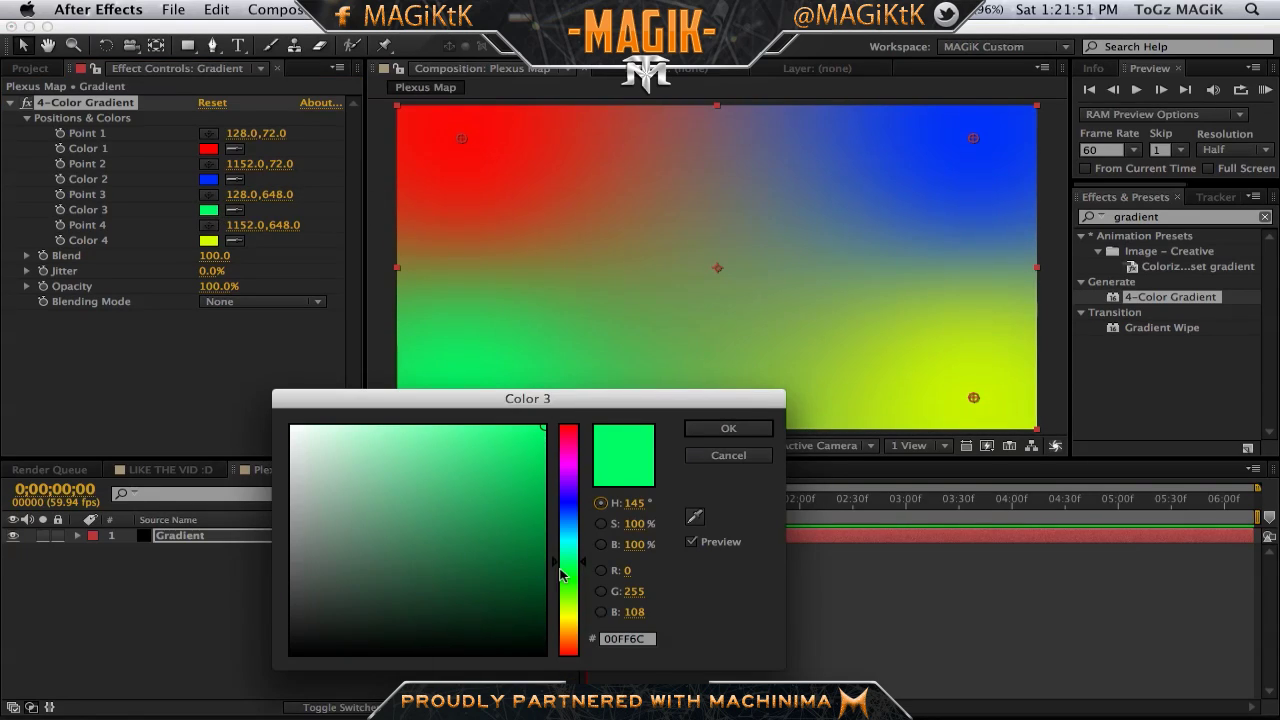
left_click_drag(575, 565, 578, 561)
left_click(729, 428)
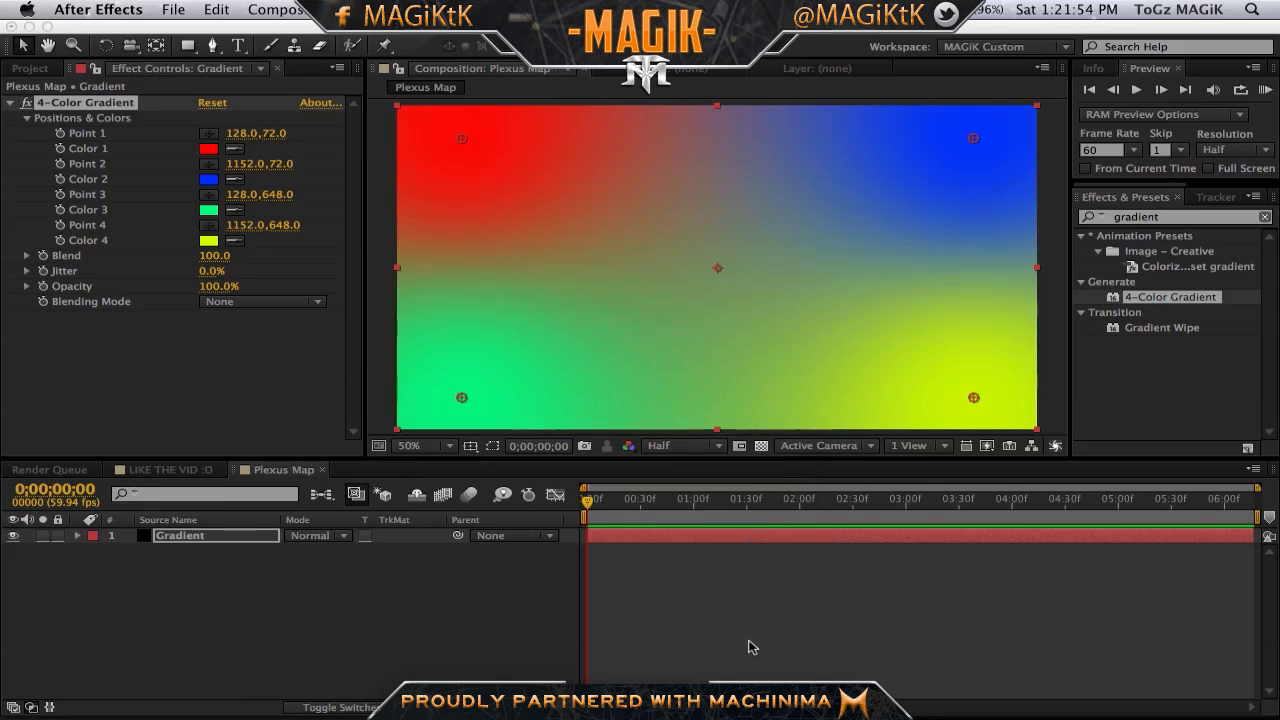
Step: Set the vertical position of gradient Point 1 and Point 2 to 360
left_click(266, 133)
type("360")
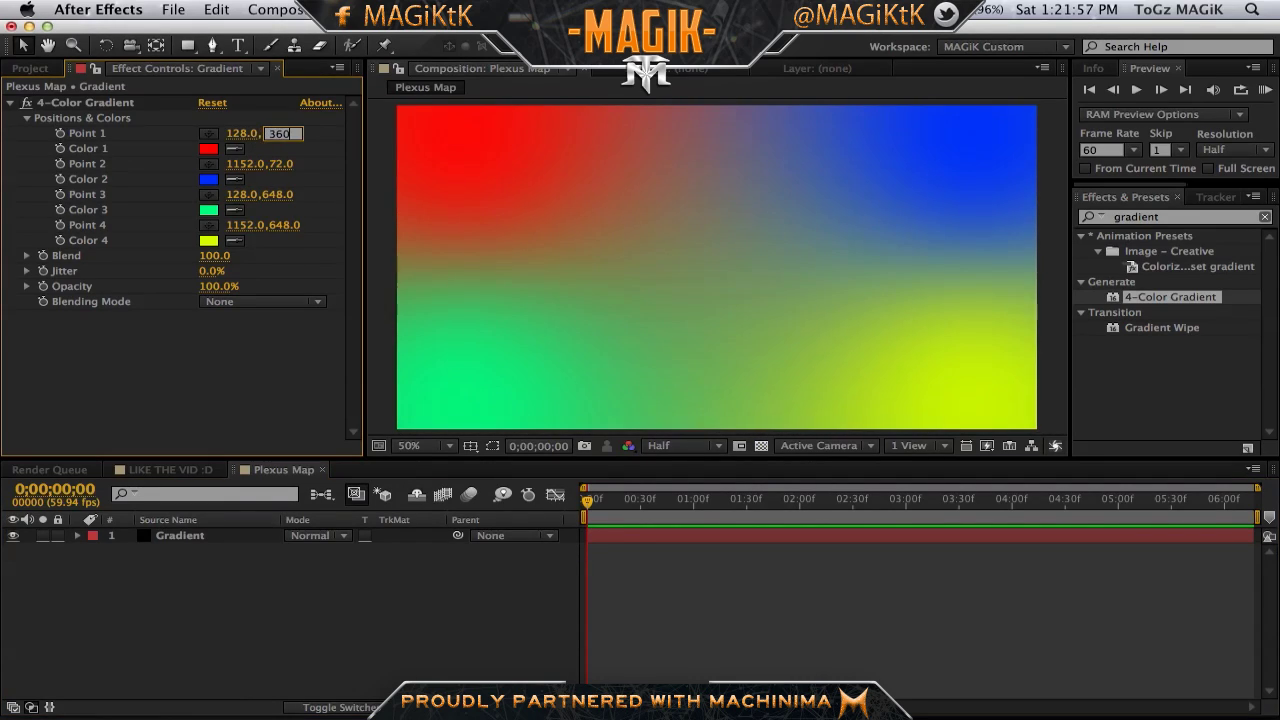
key("Return")
left_click(282, 164)
type("360")
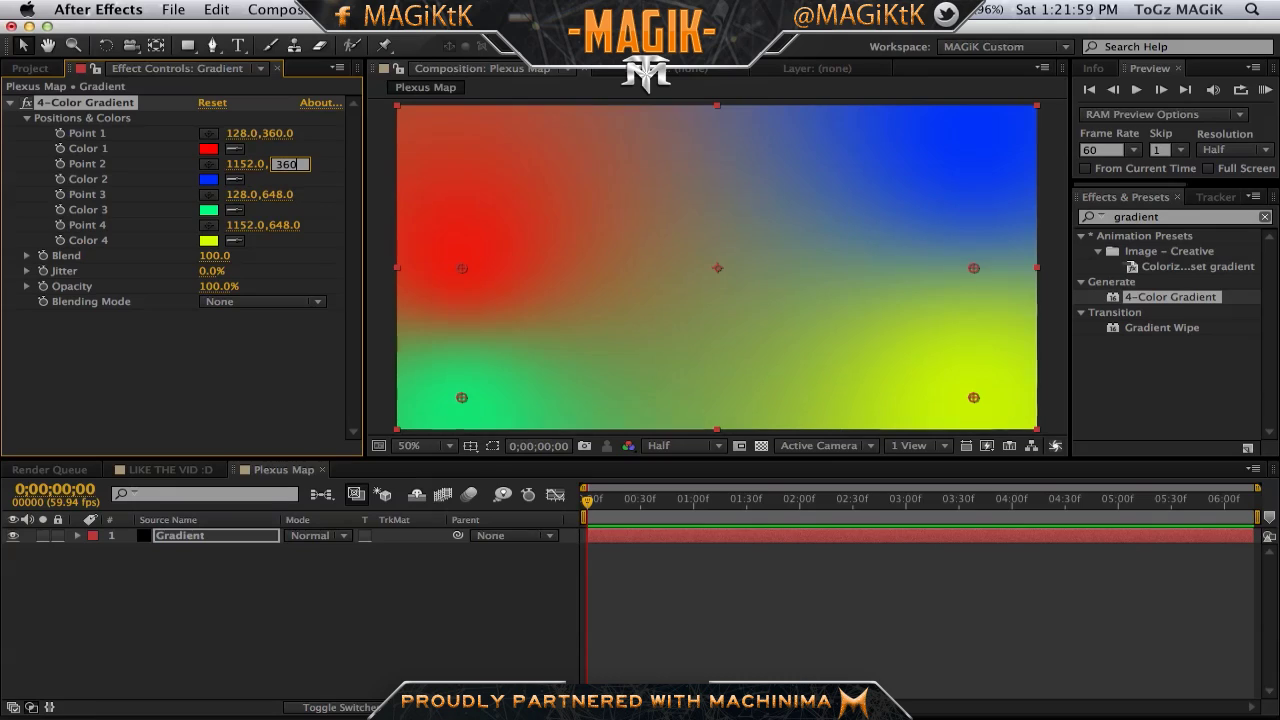
key("Return")
Step: Set the vertical position of gradient Point 3 and Point 4 to 360
left_click(280, 195)
type("360")
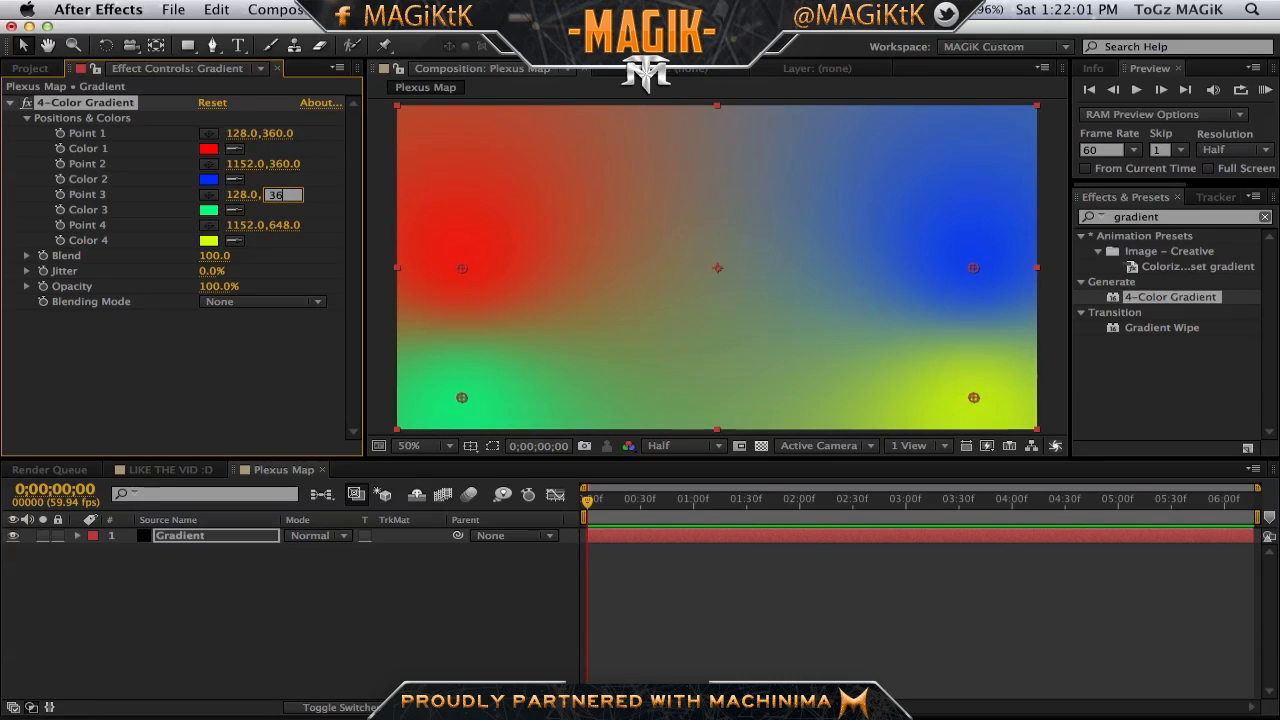
key("Return")
left_click(286, 225)
type("3")
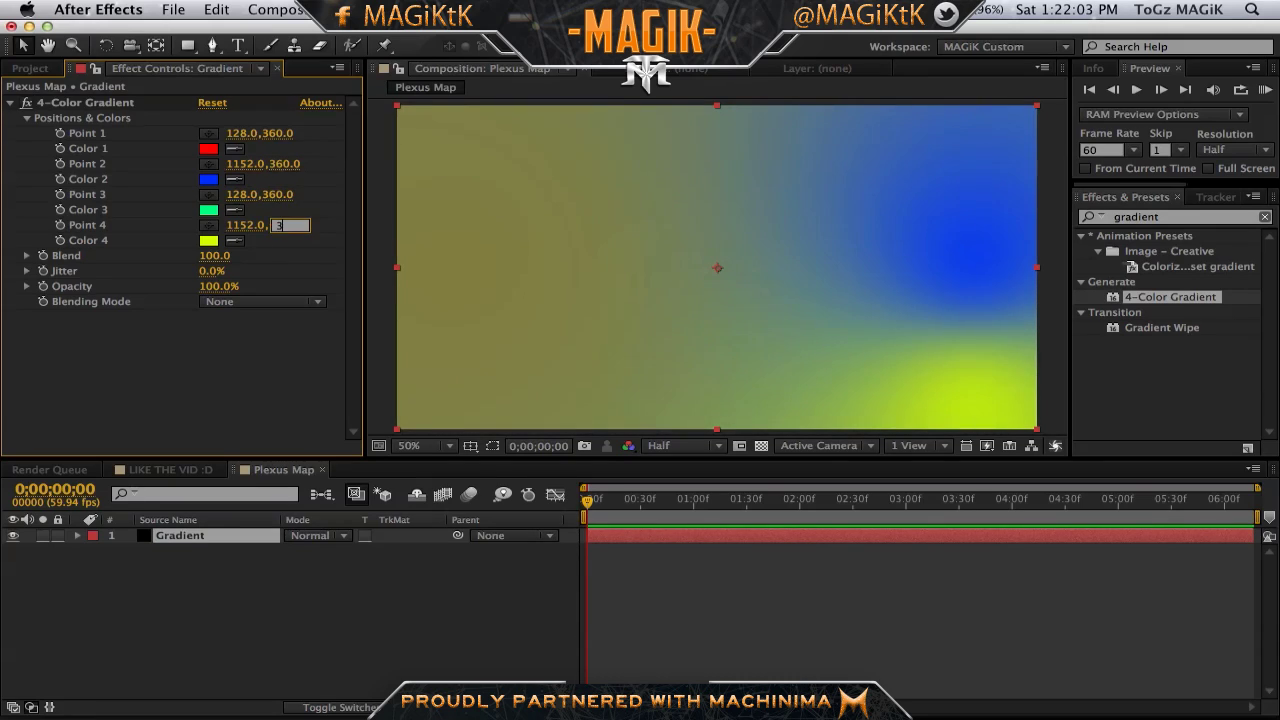
type("60")
key("Return")
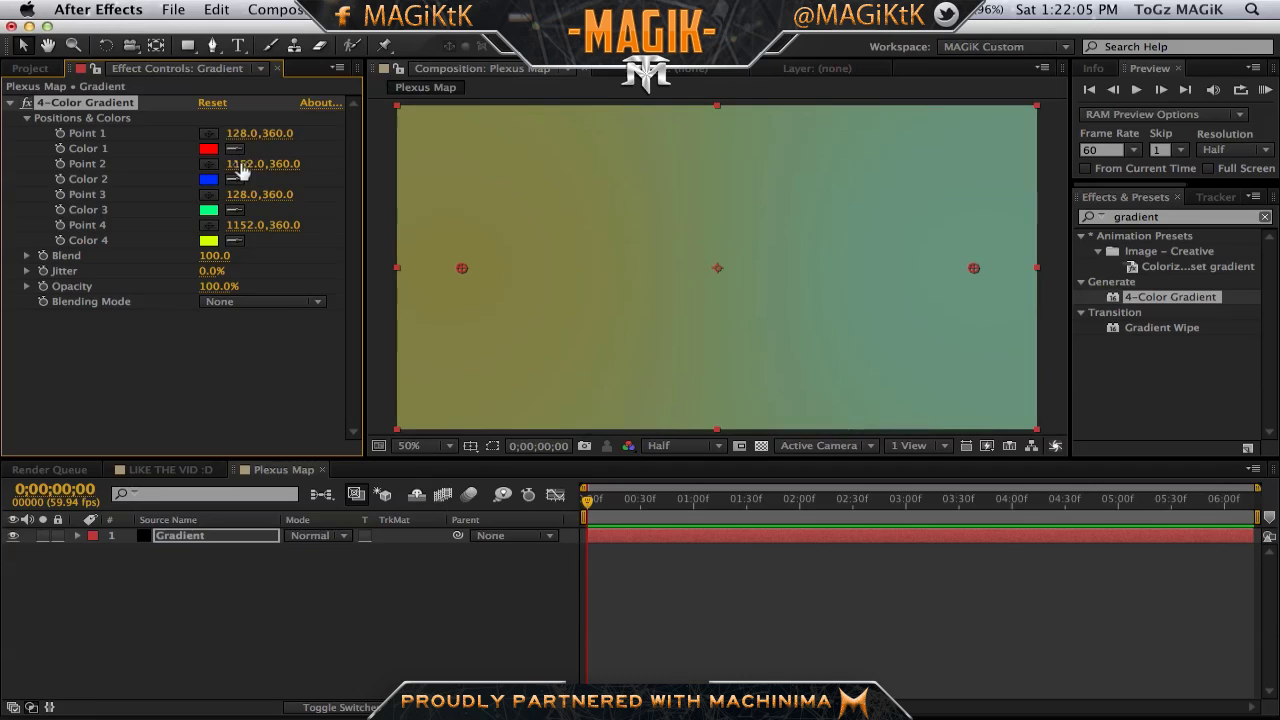
Step: Set the horizontal position of gradient Point 1 to 0 and of Point 4 to 1280
left_click_drag(246, 134, 150, 146)
left_click(246, 134)
type("0")
key("Return")
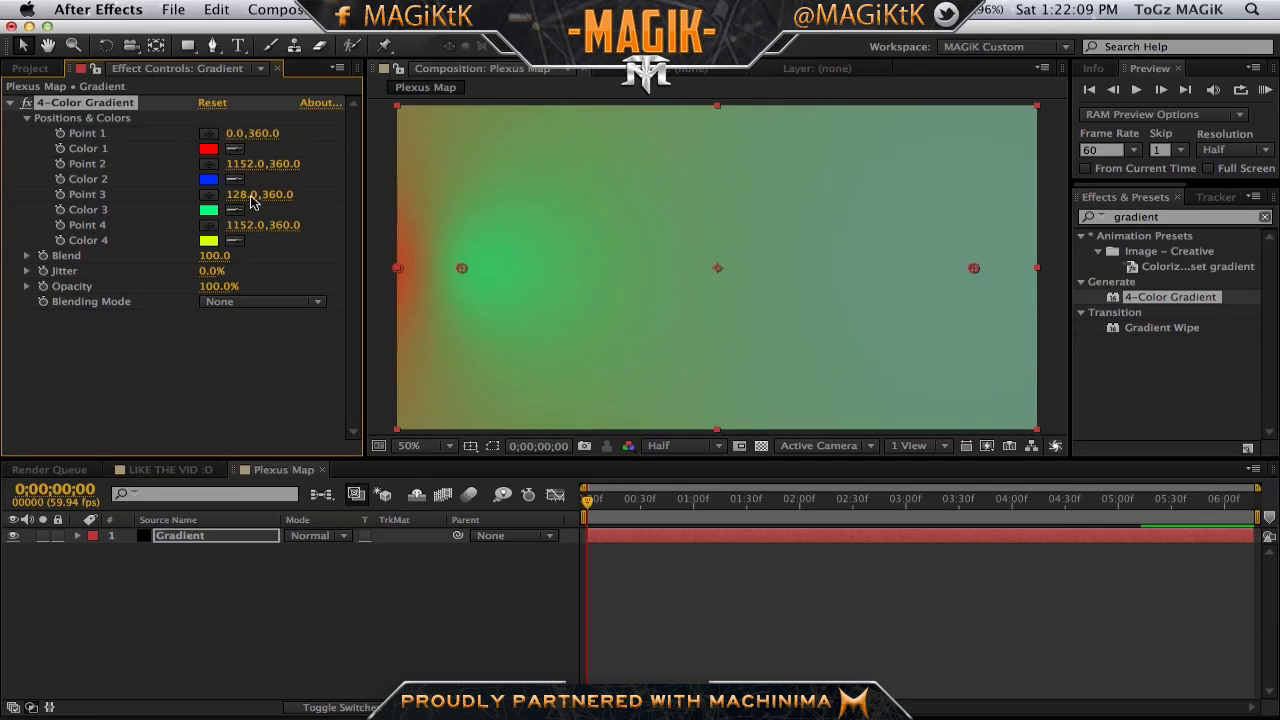
left_click_drag(255, 225, 355, 225)
left_click(248, 225)
type("1280")
key("Return")
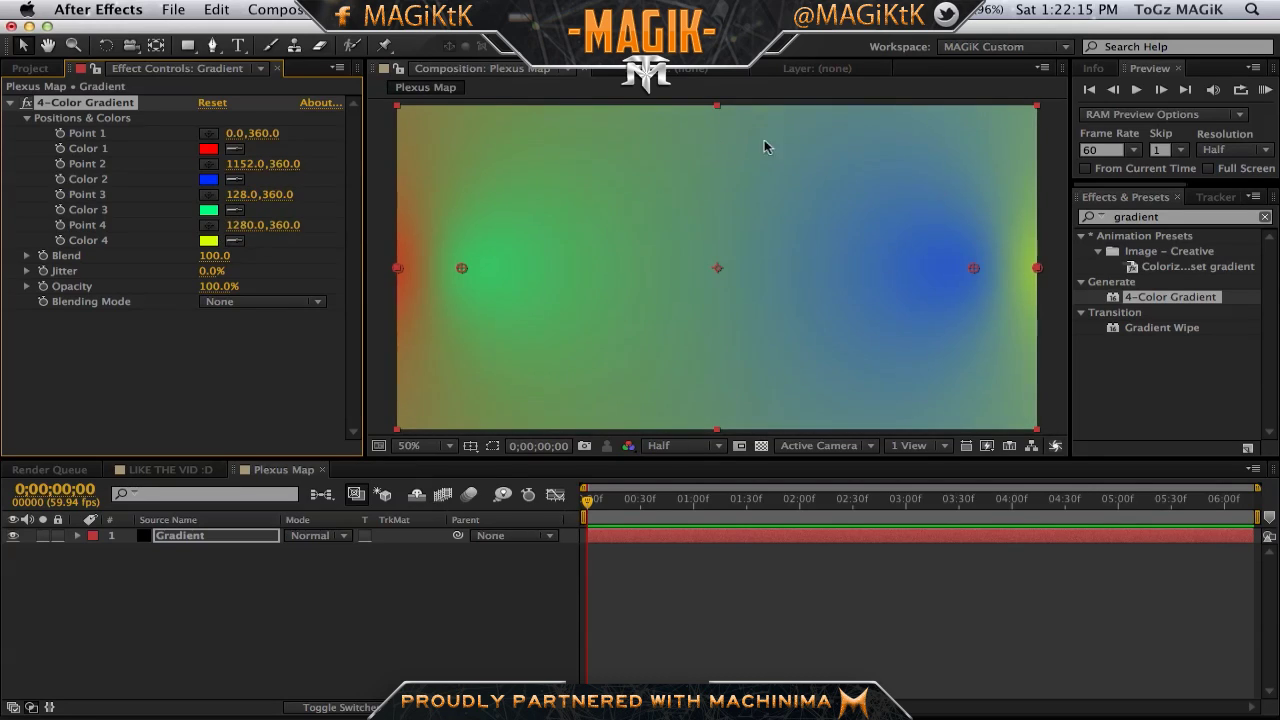
Step: Space out the two middle colours by setting the horizontal position of Point 3 to 418 and Point 2 to 848
left_click_drag(245, 195, 539, 199)
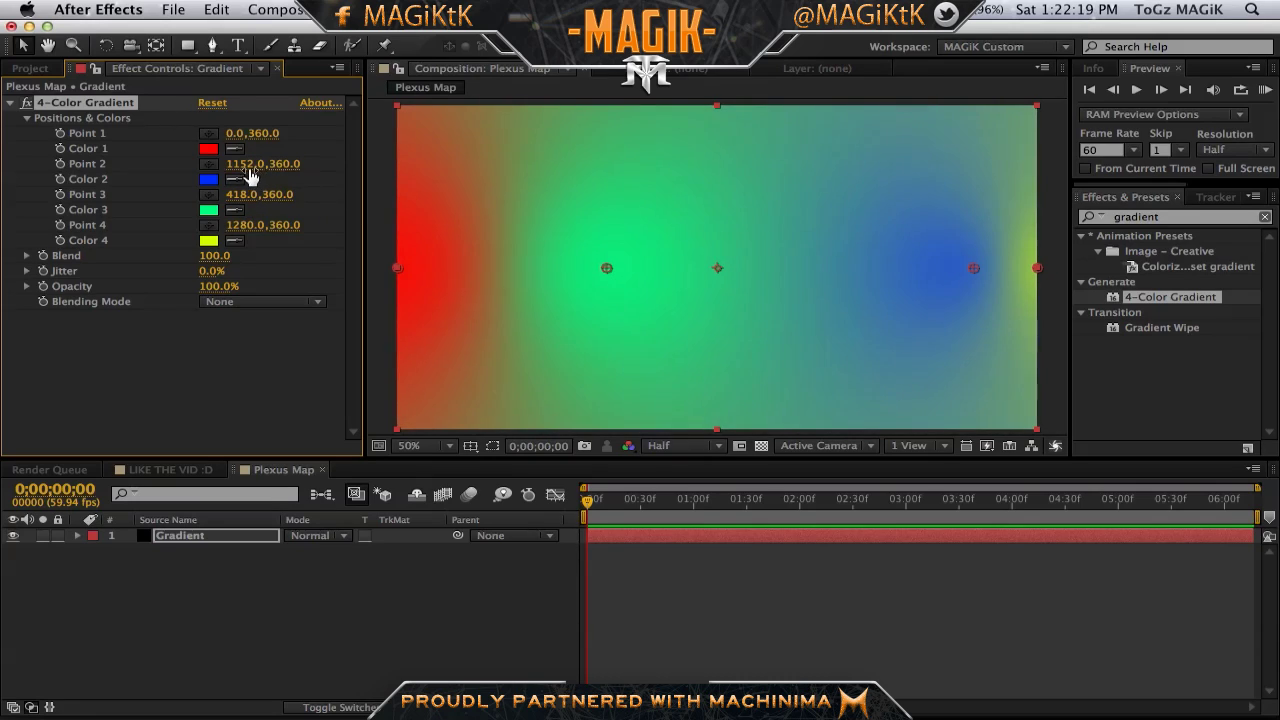
left_click_drag(232, 164, 4, 184)
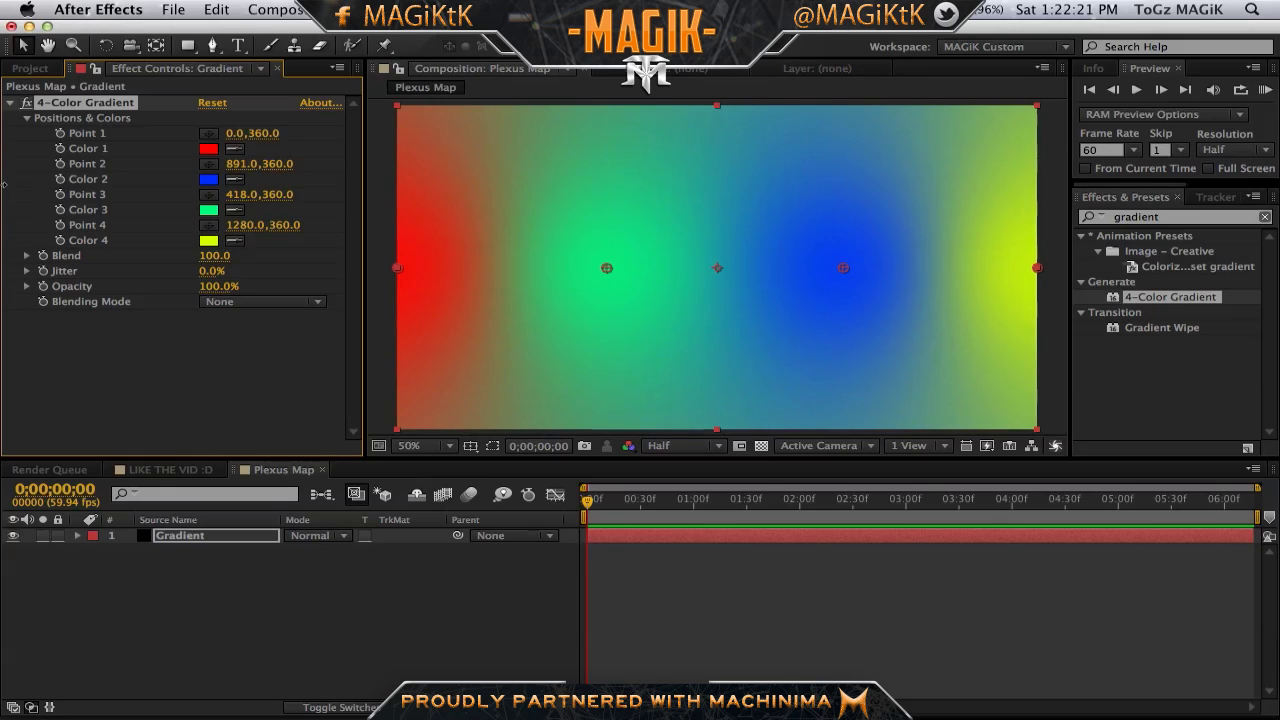
left_click_drag(196, 178, 197, 173)
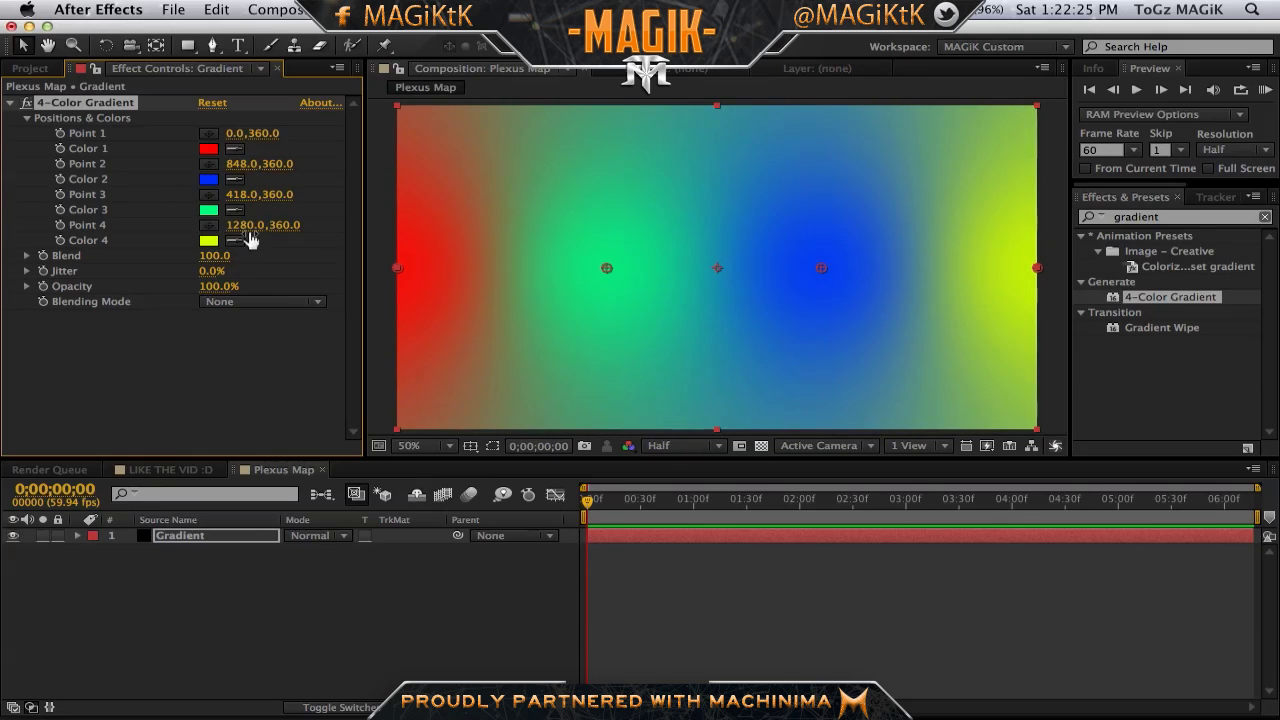
Step: Set the 4-Color Gradient's Blend to 133 and change Color 4 to orange (FF6000)
left_click_drag(217, 263, 246, 256)
left_click(208, 240)
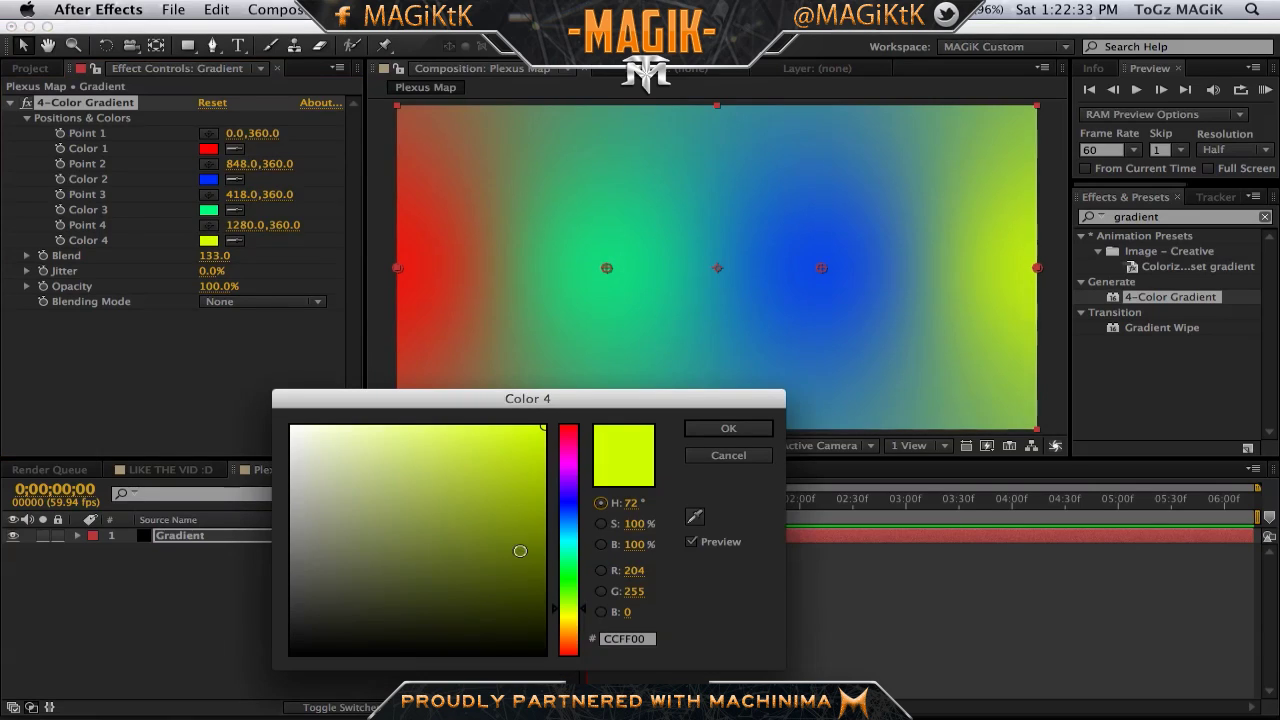
left_click_drag(576, 633, 577, 641)
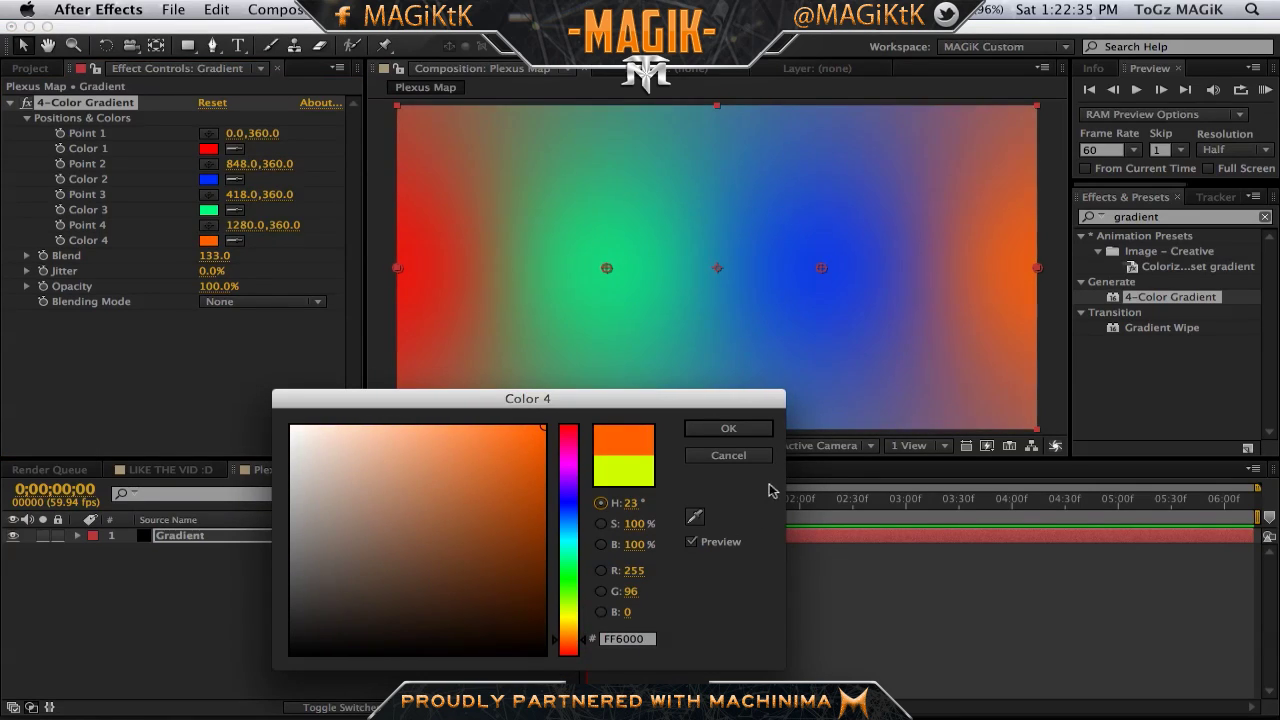
left_click(729, 428)
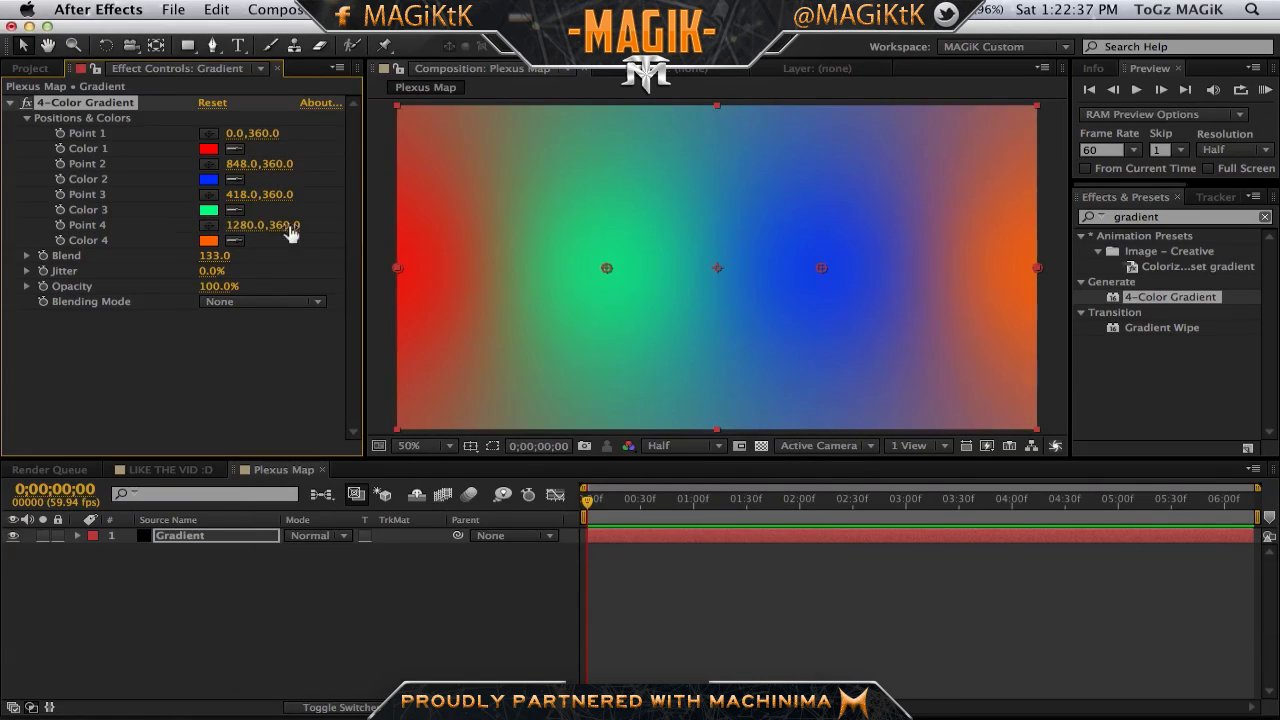
Step: Swap the order of the two middle colours by setting the horizontal position of Point 3 to 849 and Point 2 to 536
left_click(657, 223)
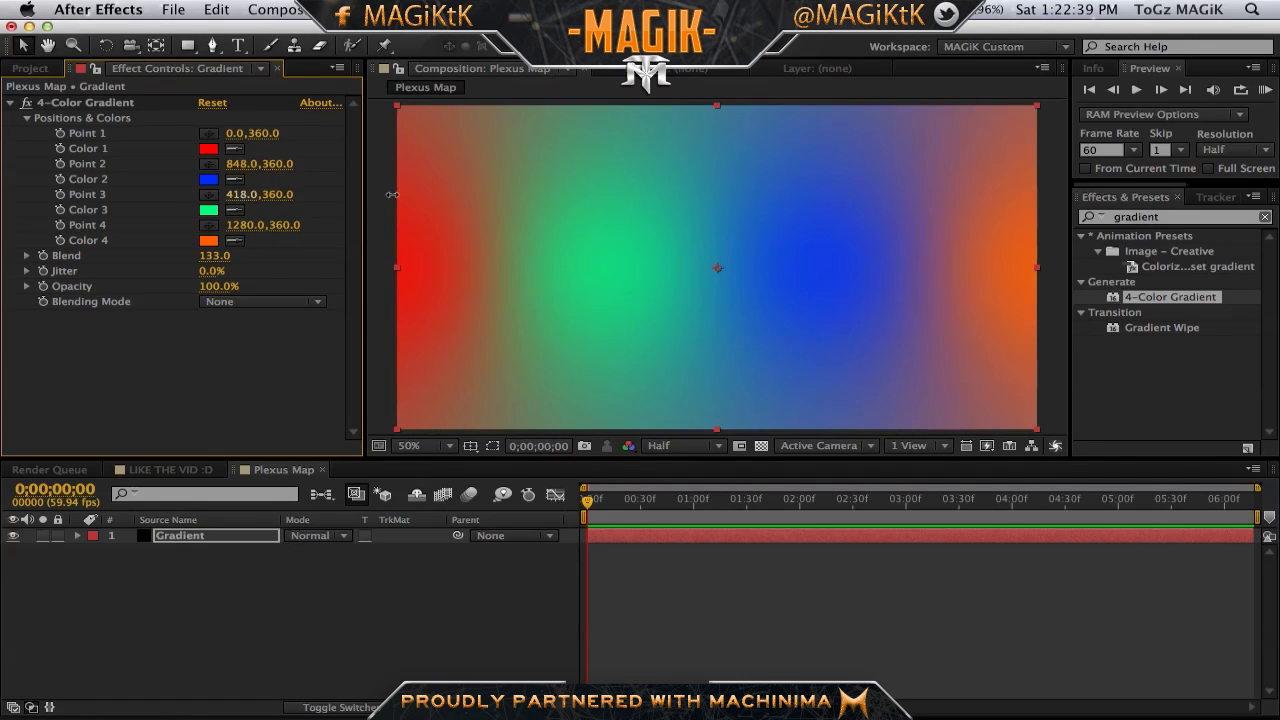
left_click_drag(337, 194, 700, 217)
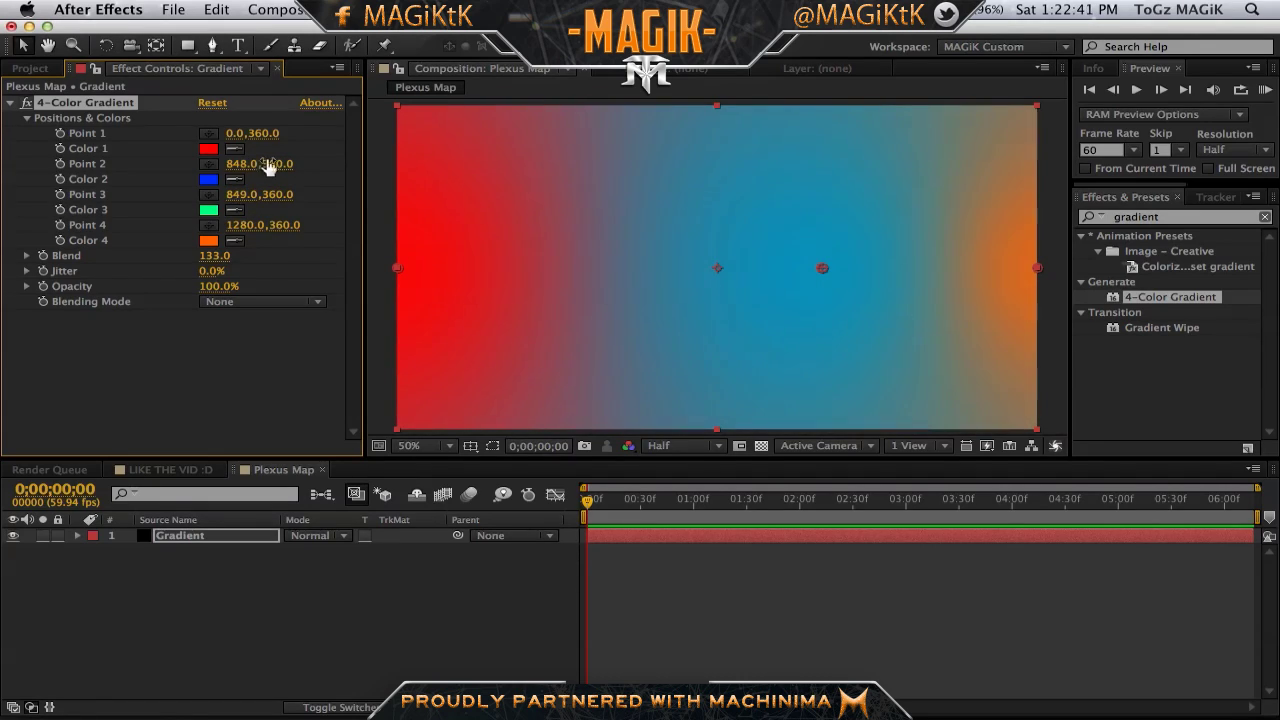
left_click_drag(259, 164, 4, 207)
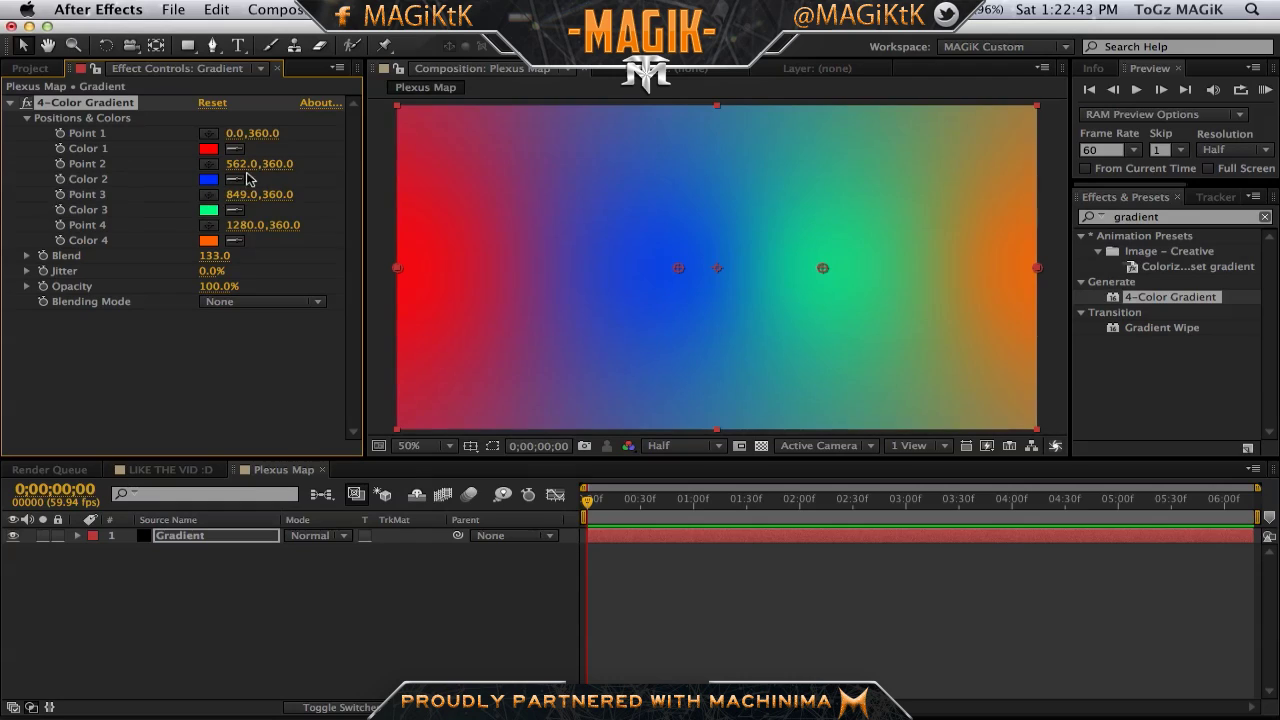
left_click_drag(245, 164, 215, 164)
Step: Shift the hue of Color 3 to a purer green and set the gradient's Blend to 434
left_click(214, 211)
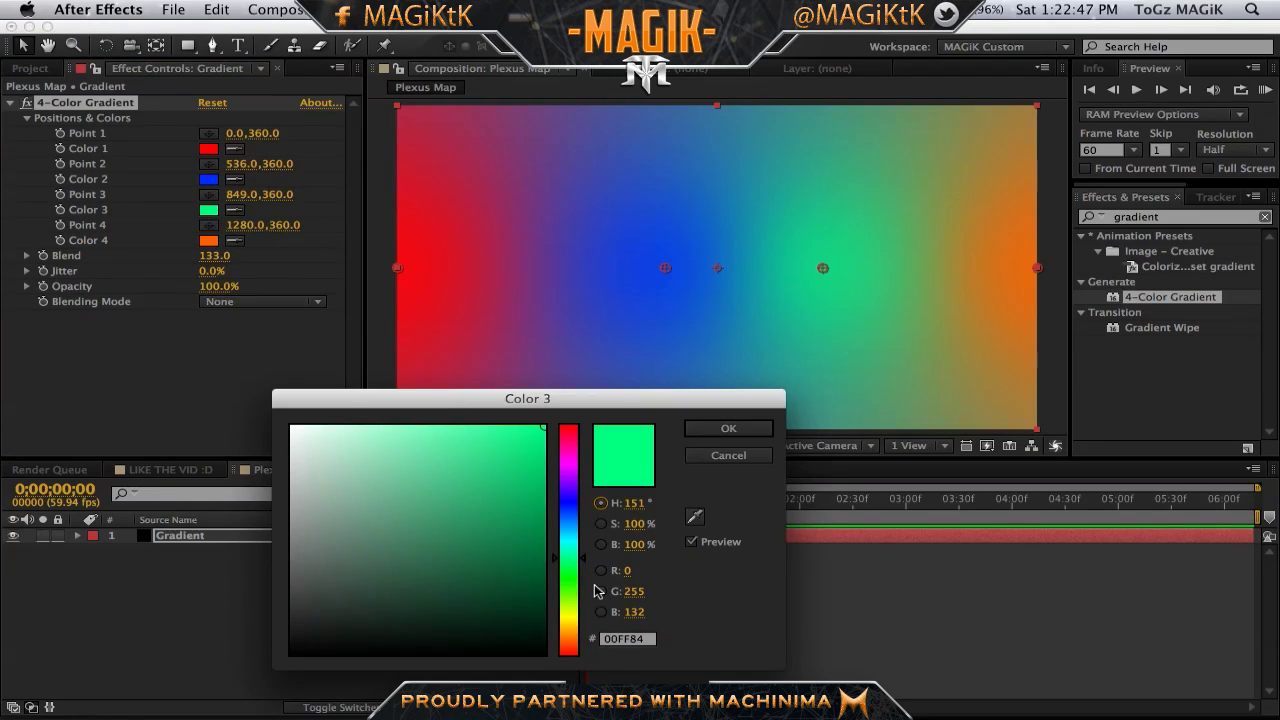
left_click_drag(579, 578, 575, 578)
left_click(728, 432)
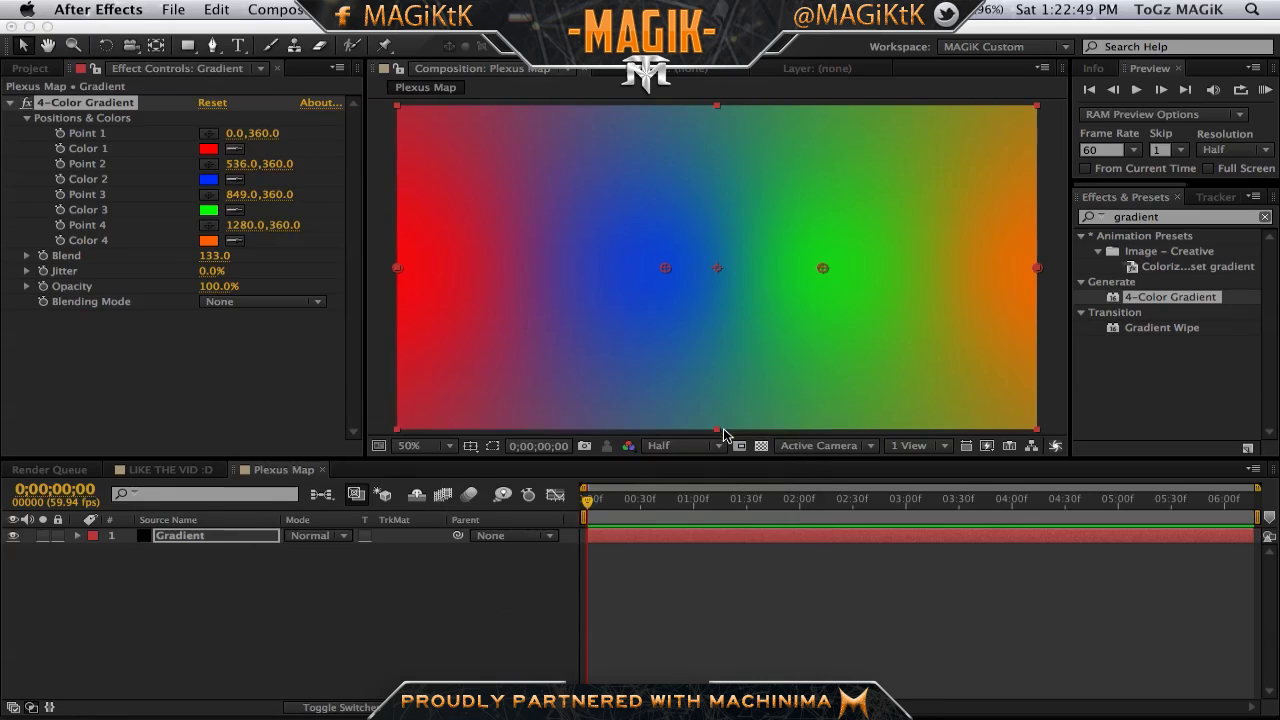
left_click_drag(214, 257, 615, 260)
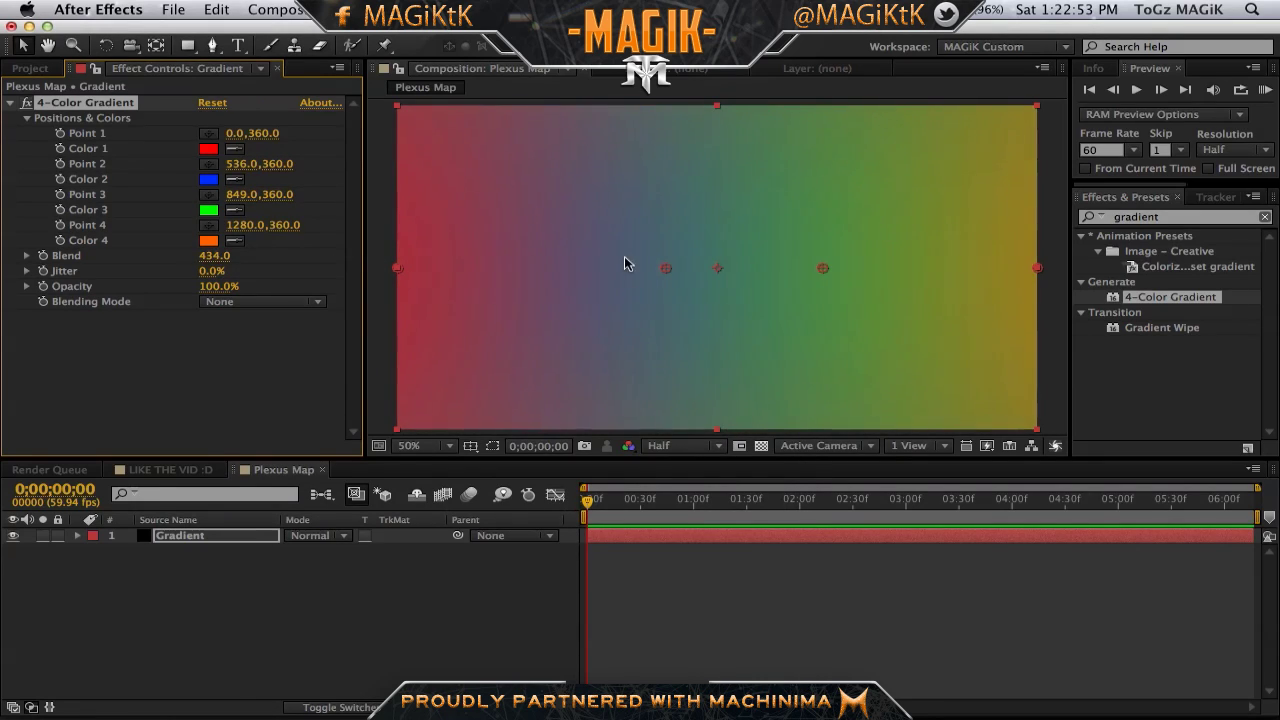
Step: Apply the Hue/Saturation effect to the Gradient layer and set Master Saturation to 71
left_click(10, 104)
left_click(1175, 217)
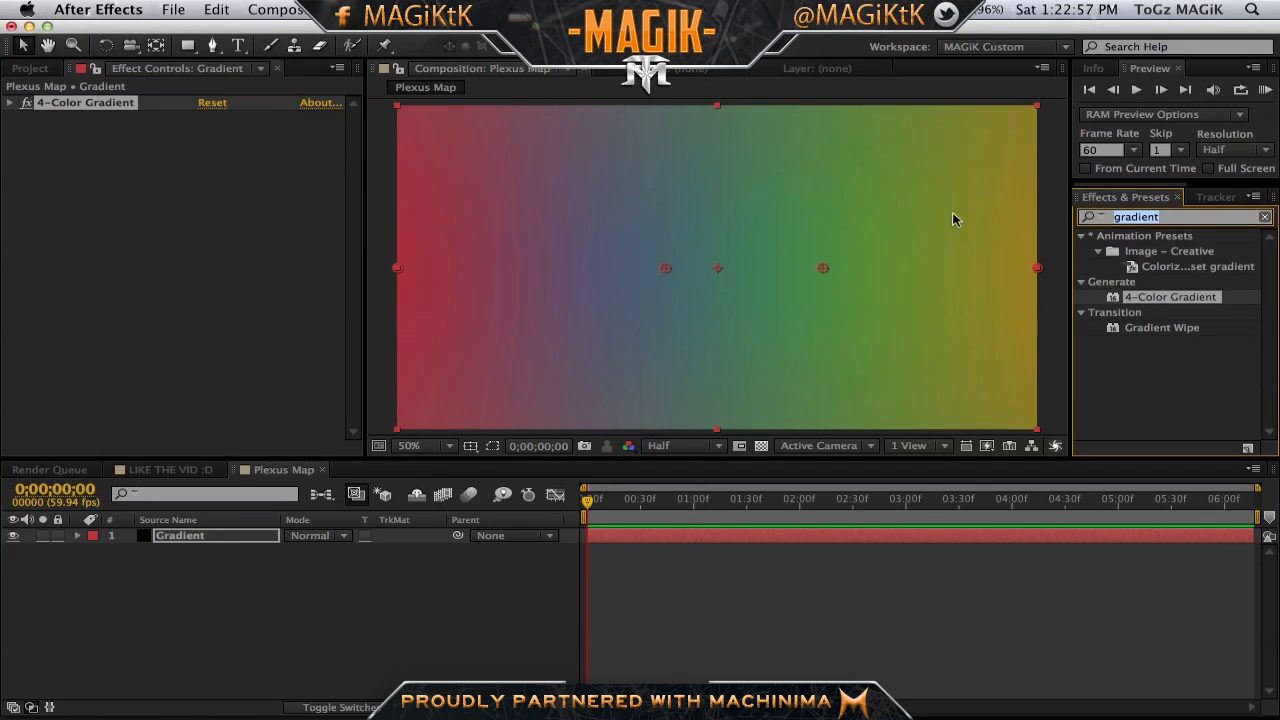
type("hue")
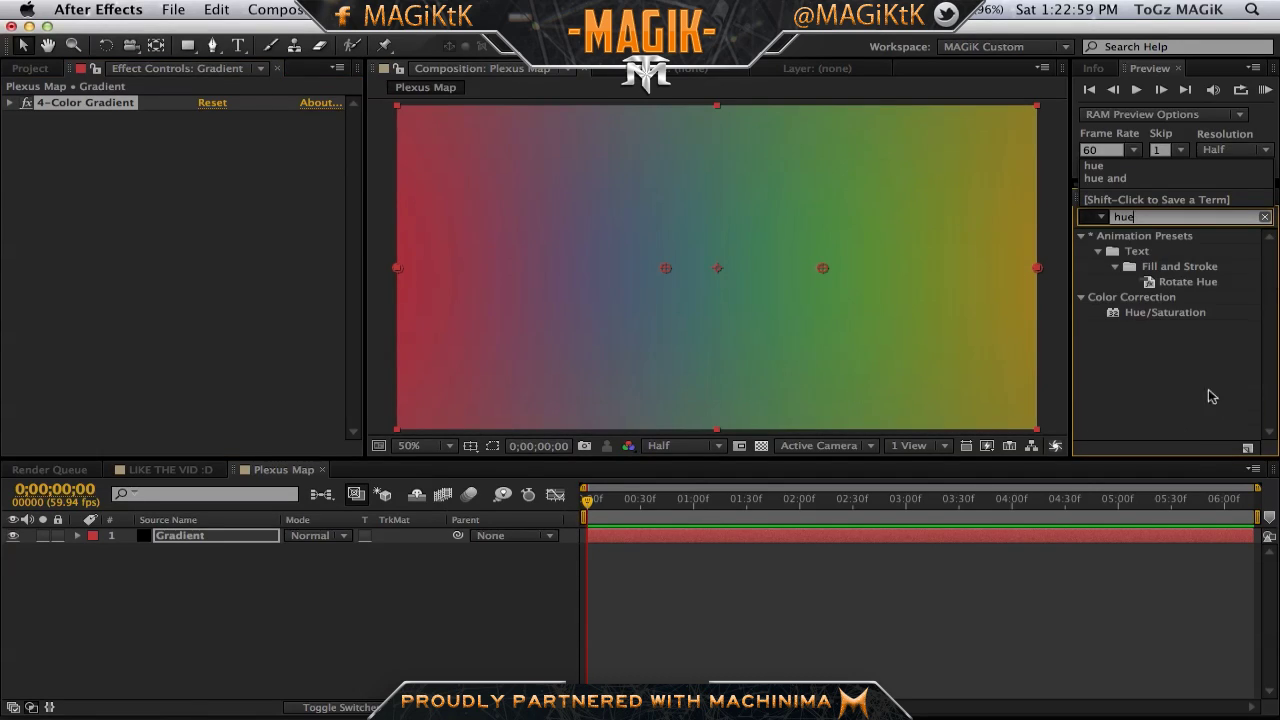
left_click_drag(1165, 312, 150, 318)
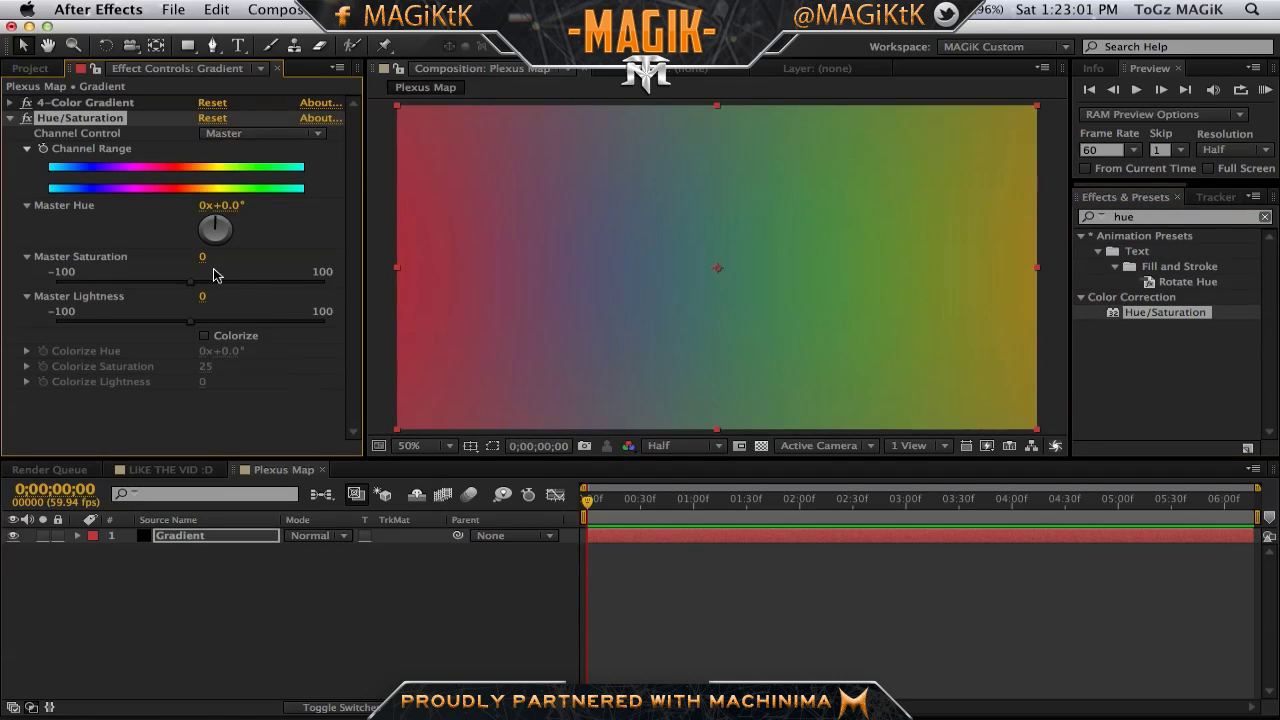
left_click_drag(205, 262, 291, 274)
left_click(788, 670)
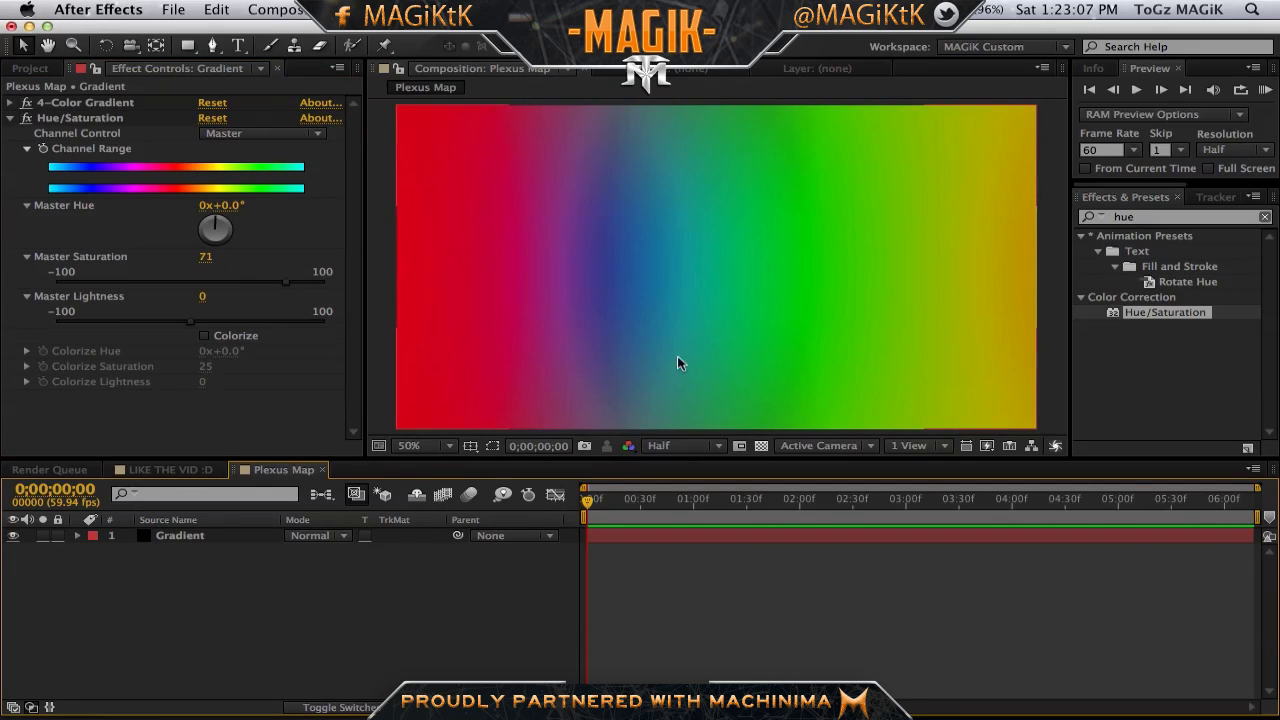
left_click(11, 119)
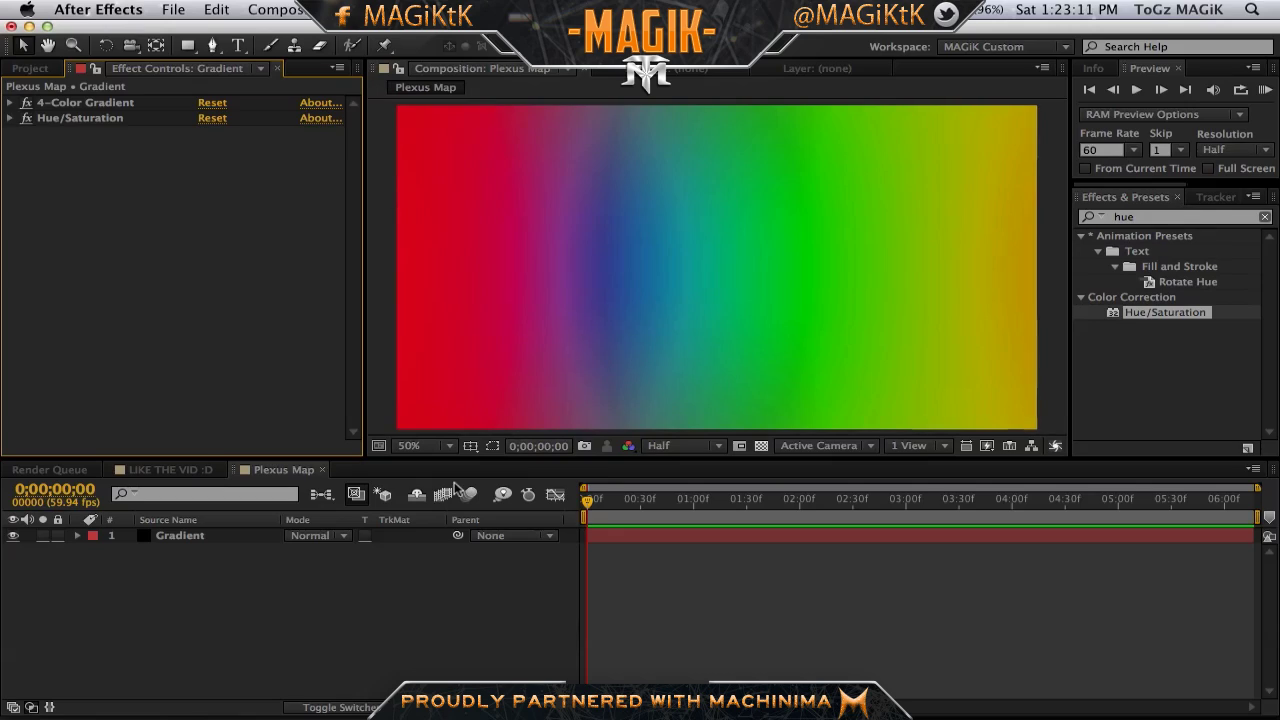
Step: Create a black 1280 x 720 solid named Plexus in the LIKE THE VID :D composition
left_click(158, 470)
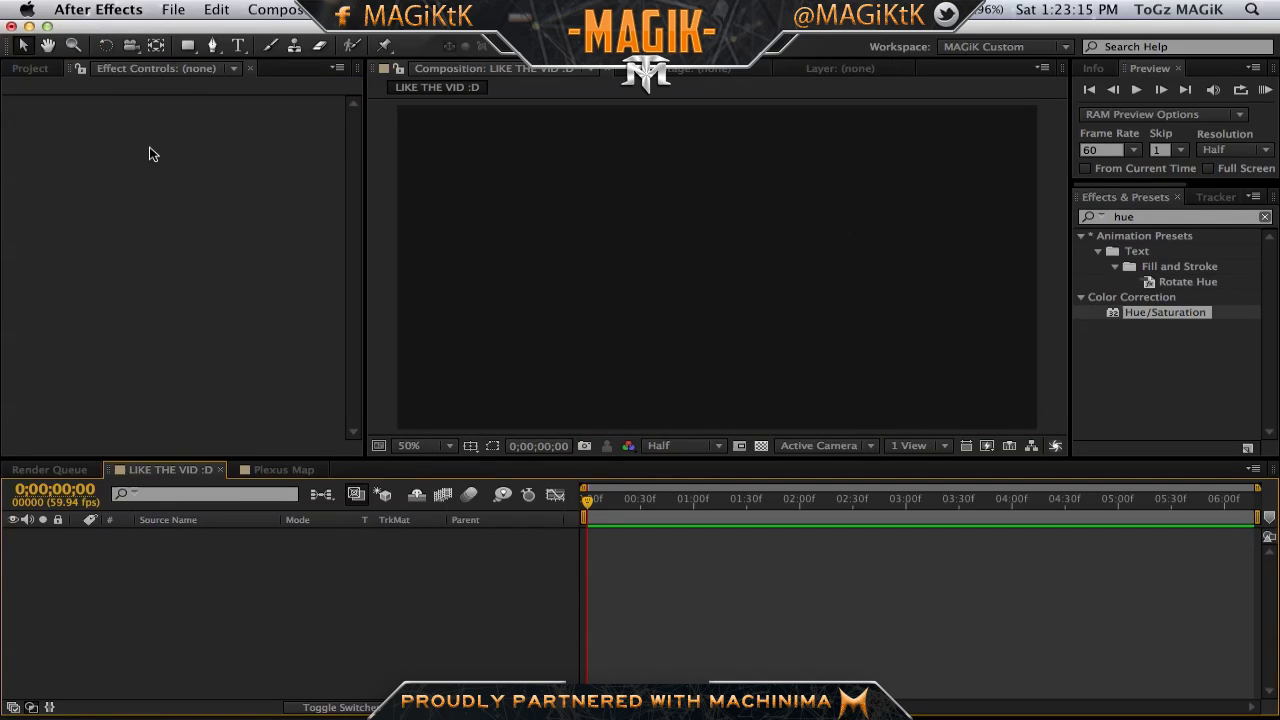
key("super+y")
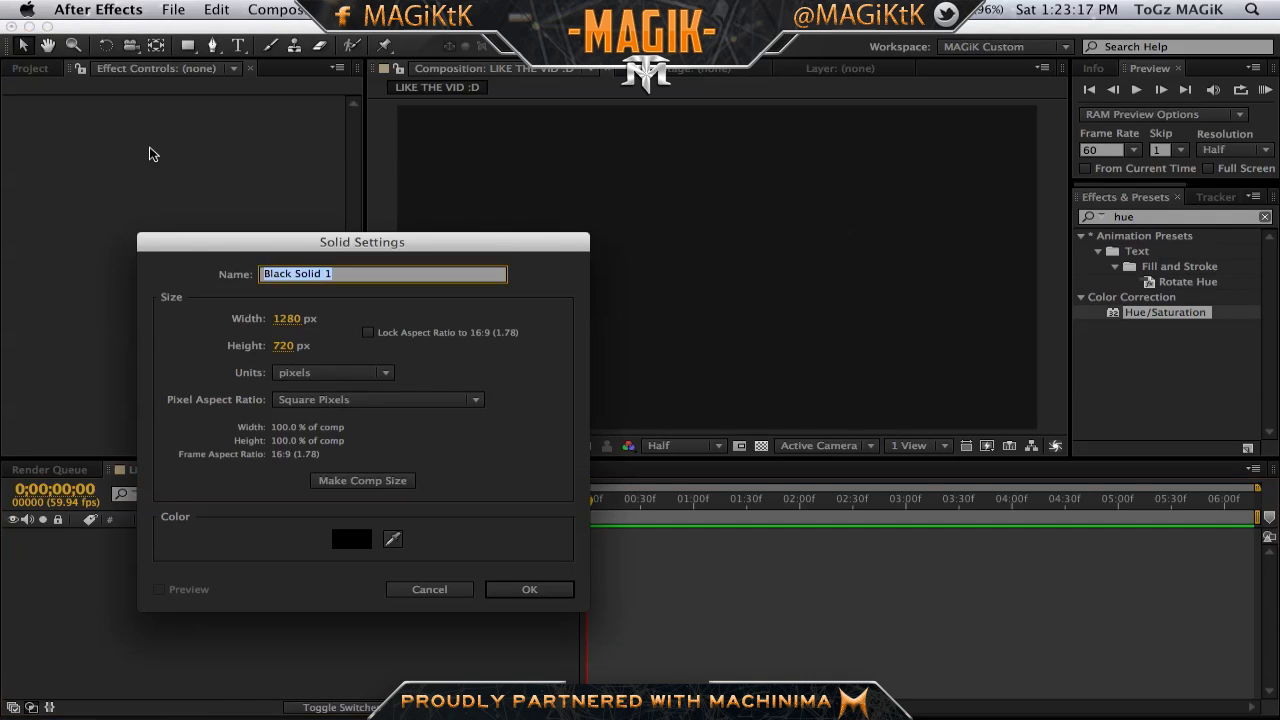
type("Plexus")
key("Return")
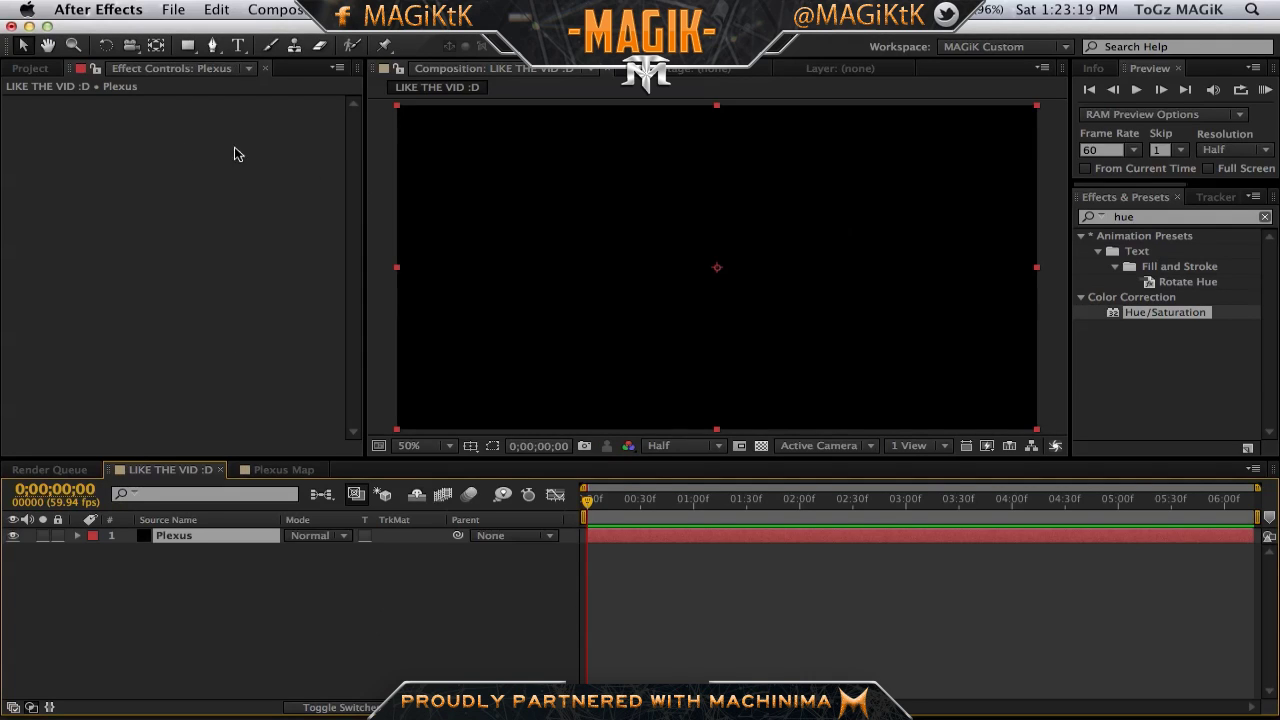
Step: Find the Rowbyte Plexus effect and apply it to the Plexus solid, leaving the layer collapsed in the timeline
left_click(1166, 224)
type("plexus")
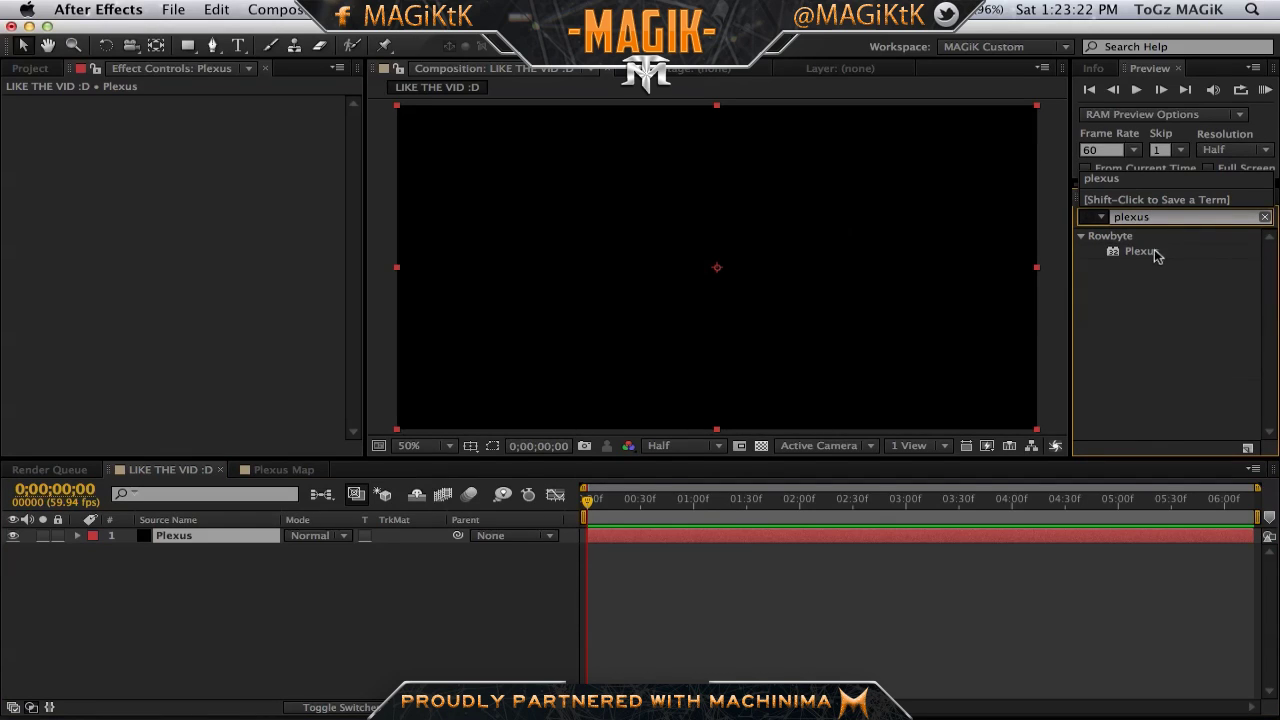
left_click_drag(1150, 252, 183, 240)
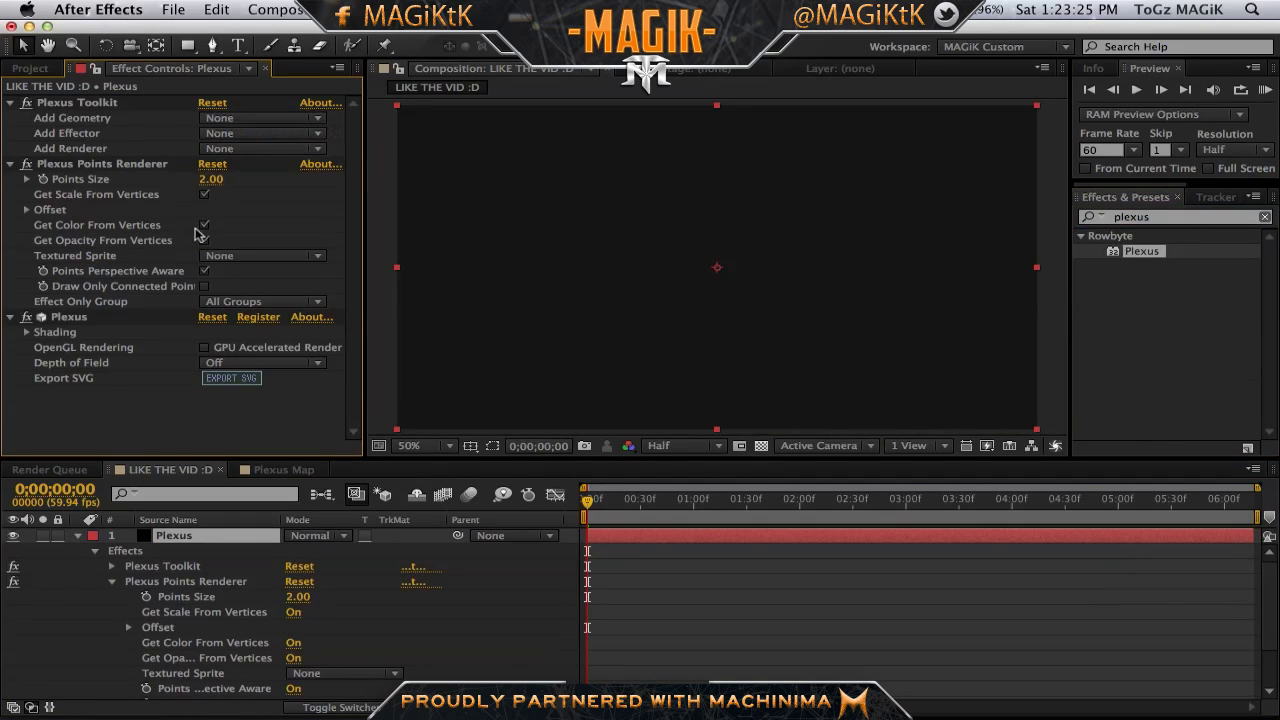
left_click(77, 535)
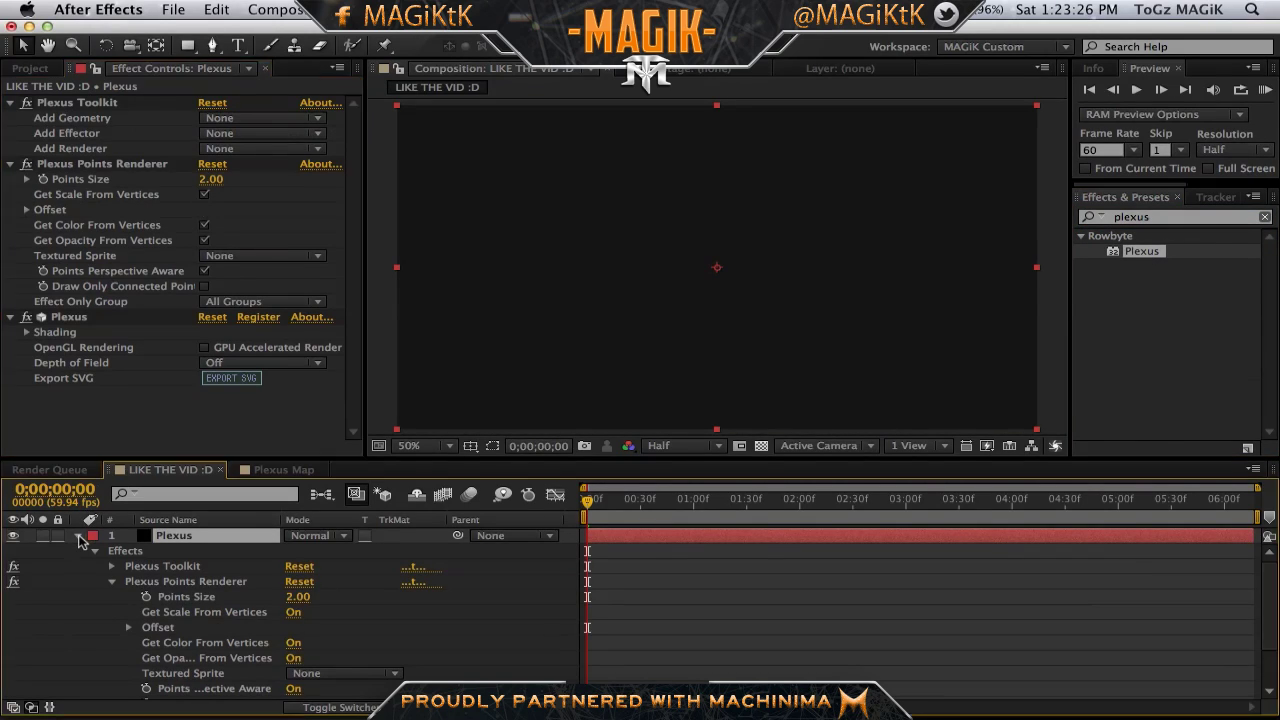
Step: Place the Plexus Map composition beneath the Plexus layer and hide it
left_click(52, 72)
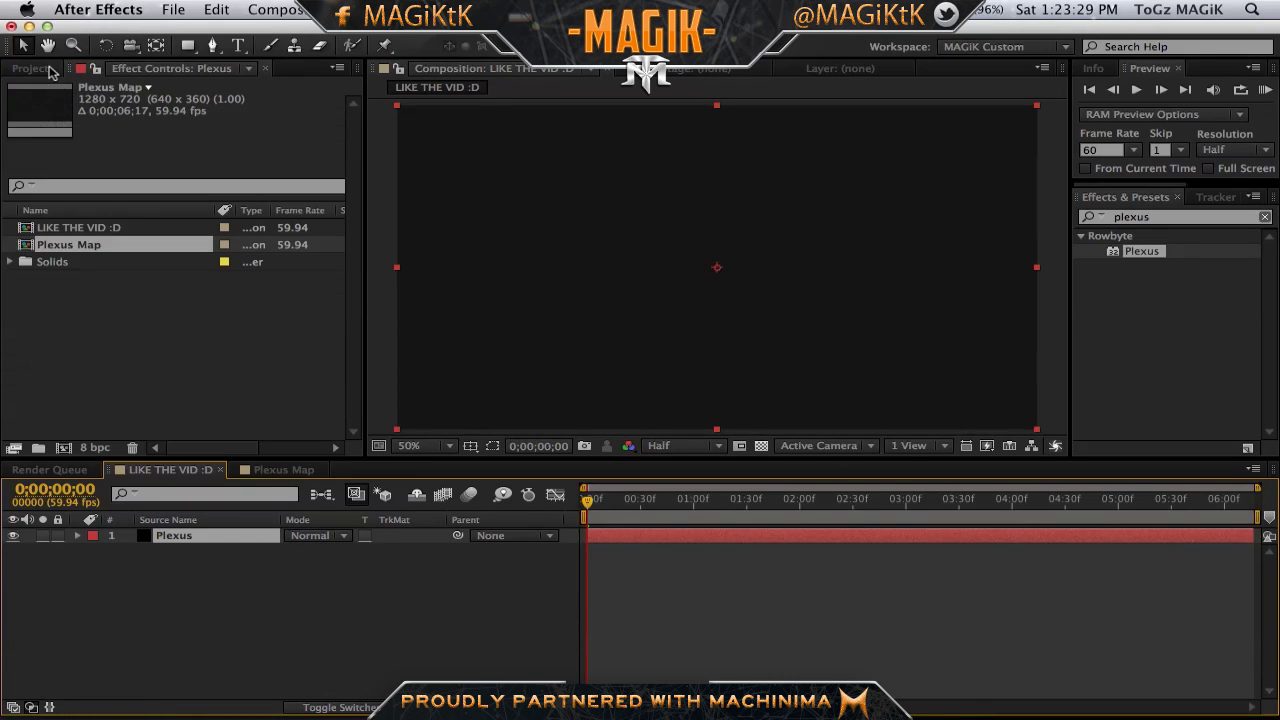
left_click(110, 244)
left_click_drag(100, 248, 216, 565)
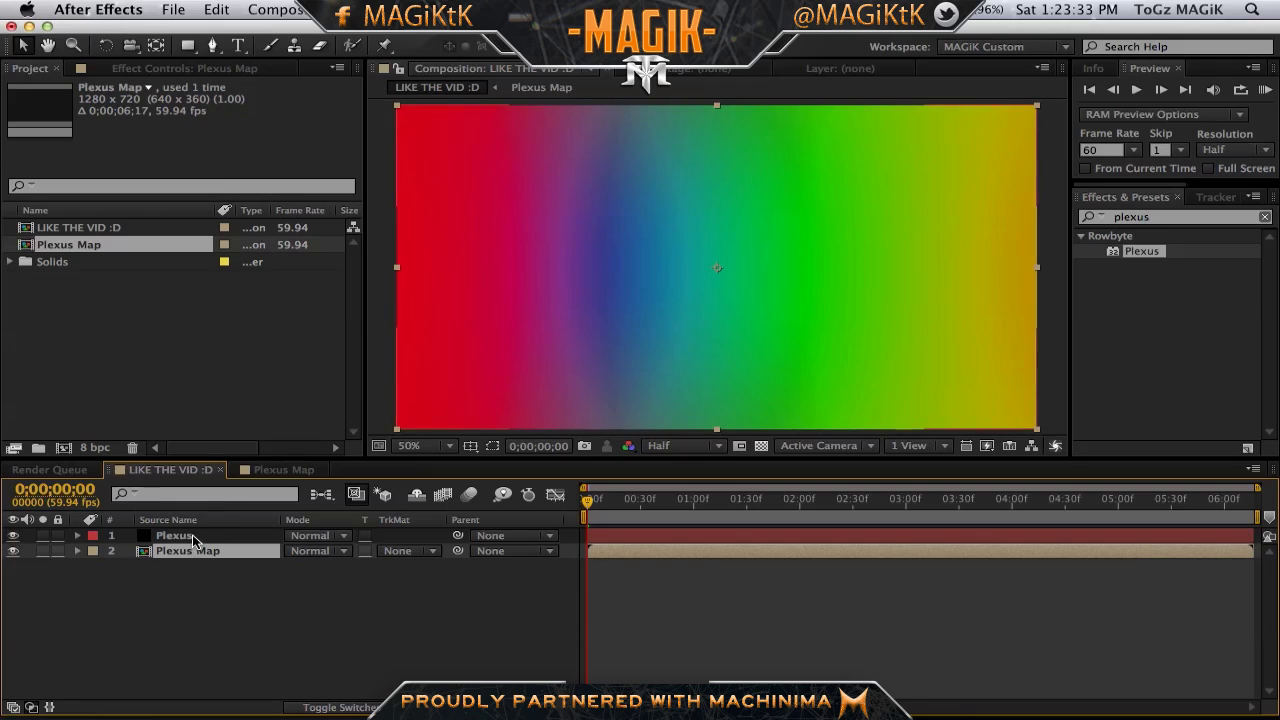
left_click(195, 537)
left_click(178, 67)
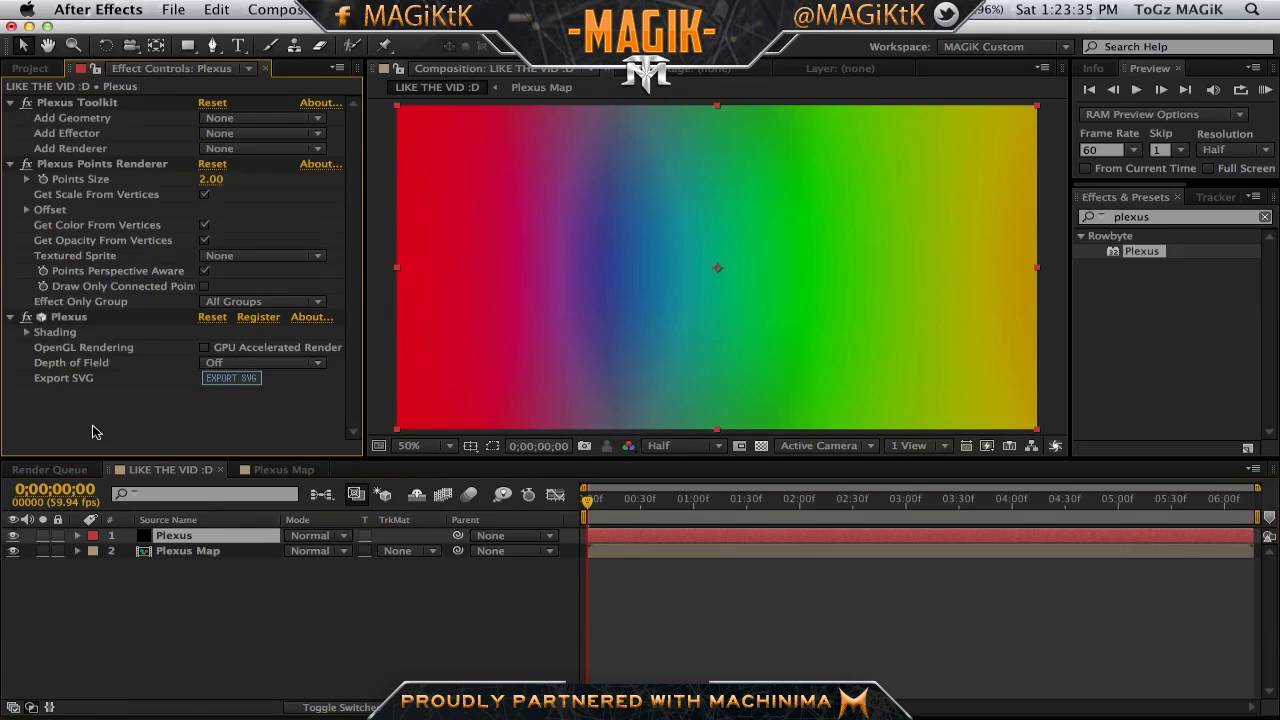
left_click(22, 566)
left_click(13, 551)
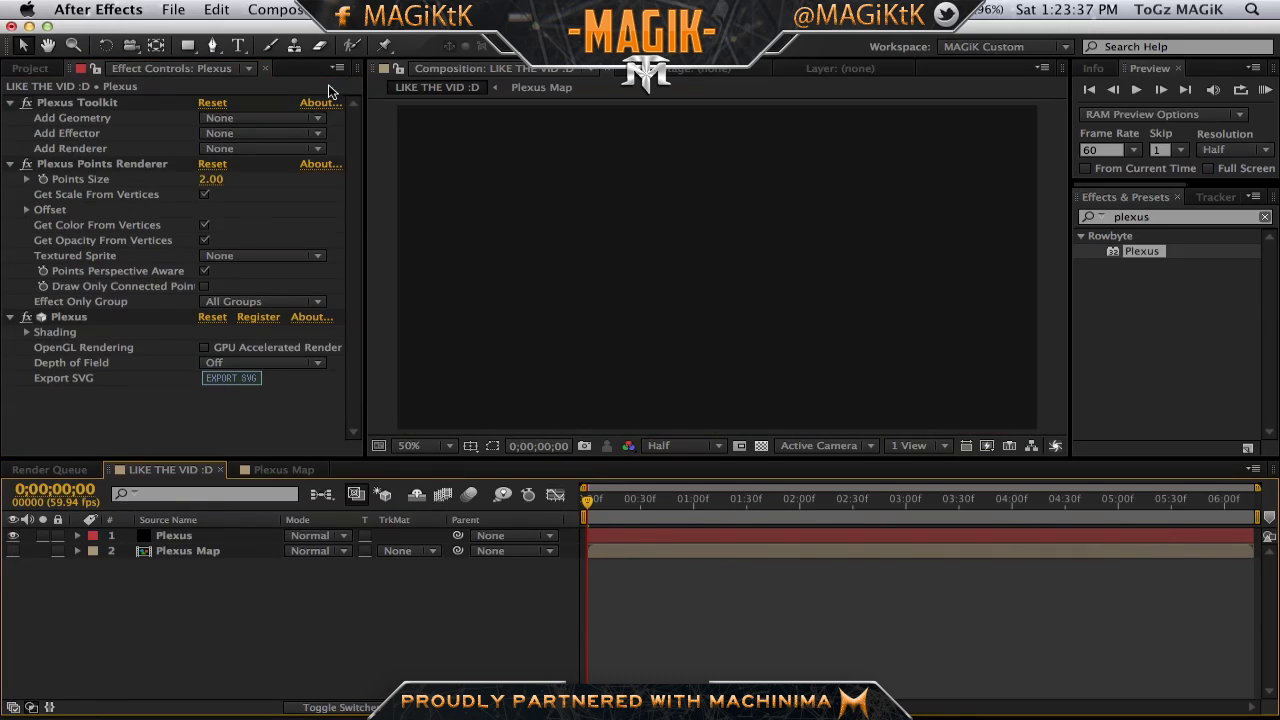
Step: Draw a closed, curved three-point mask on the Plexus layer with the Pen tool, forming a wide rounded loop
left_click(115, 103)
left_click(212, 45)
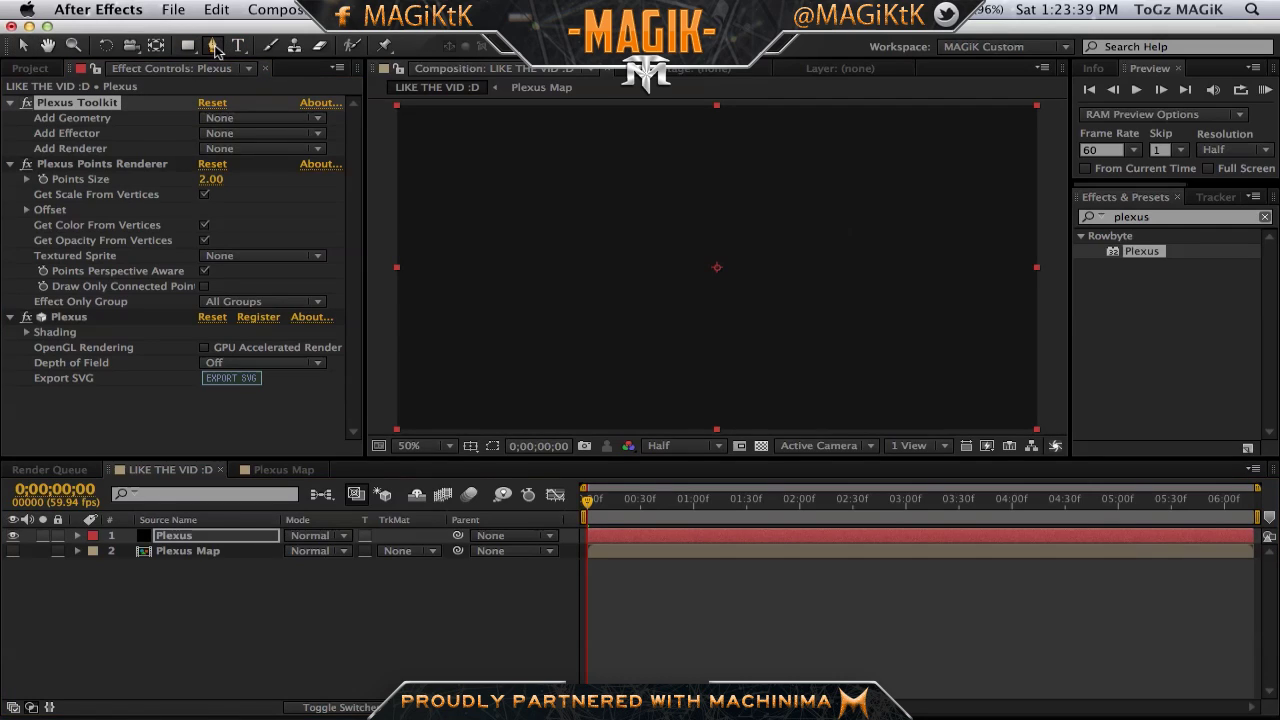
left_click_drag(899, 196, 1005, 241)
left_click_drag(512, 253, 519, 342)
left_click_drag(796, 385, 913, 343)
left_click(899, 197)
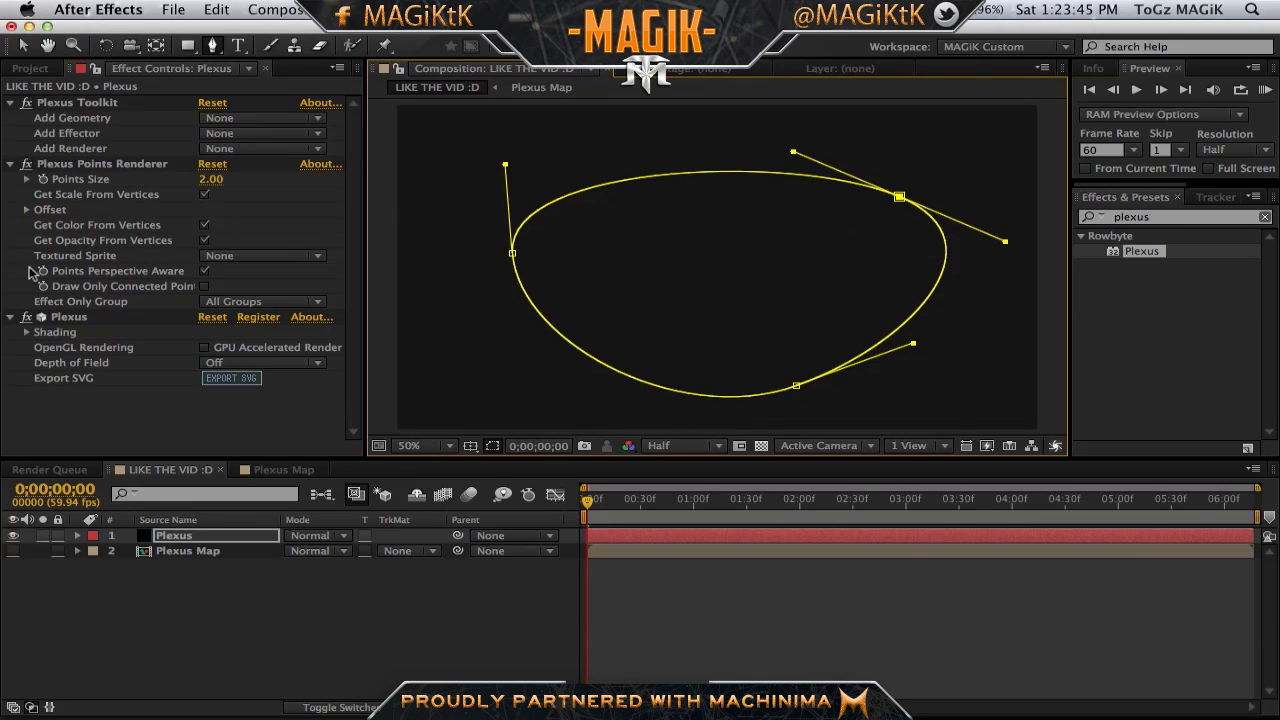
Step: Add a path geometry object to the Plexus effect so that it places points along the mask
left_click(236, 122)
left_click(244, 172)
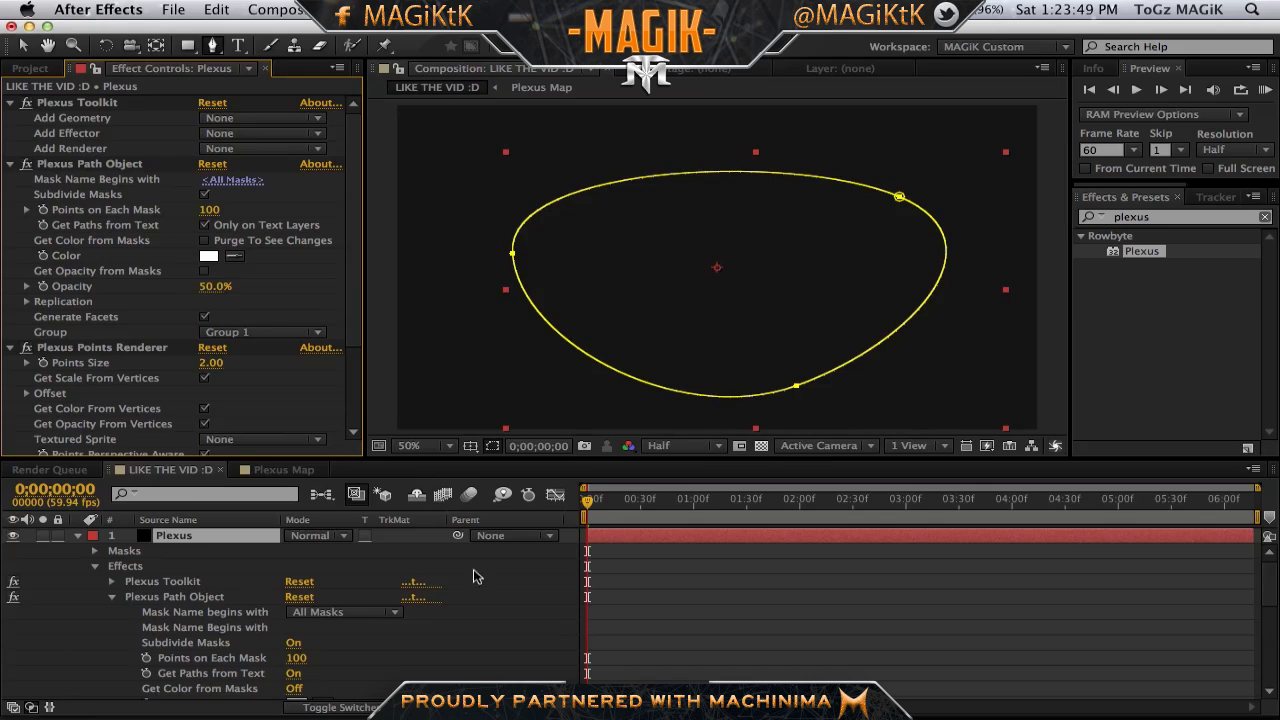
left_click(771, 573)
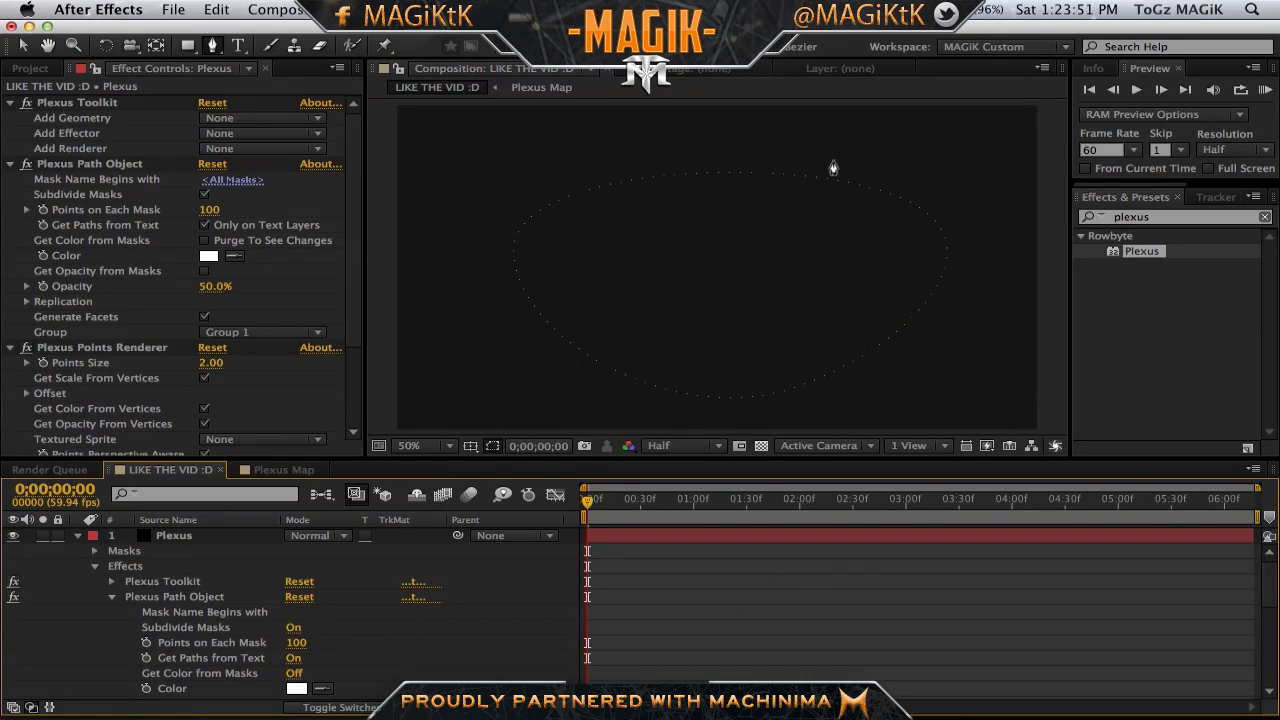
left_click(78, 535)
Step: Set Points on Each Mask to 203 in the Plexus Path Object and hide the mask outline in the composition view
left_click_drag(208, 211, 335, 225)
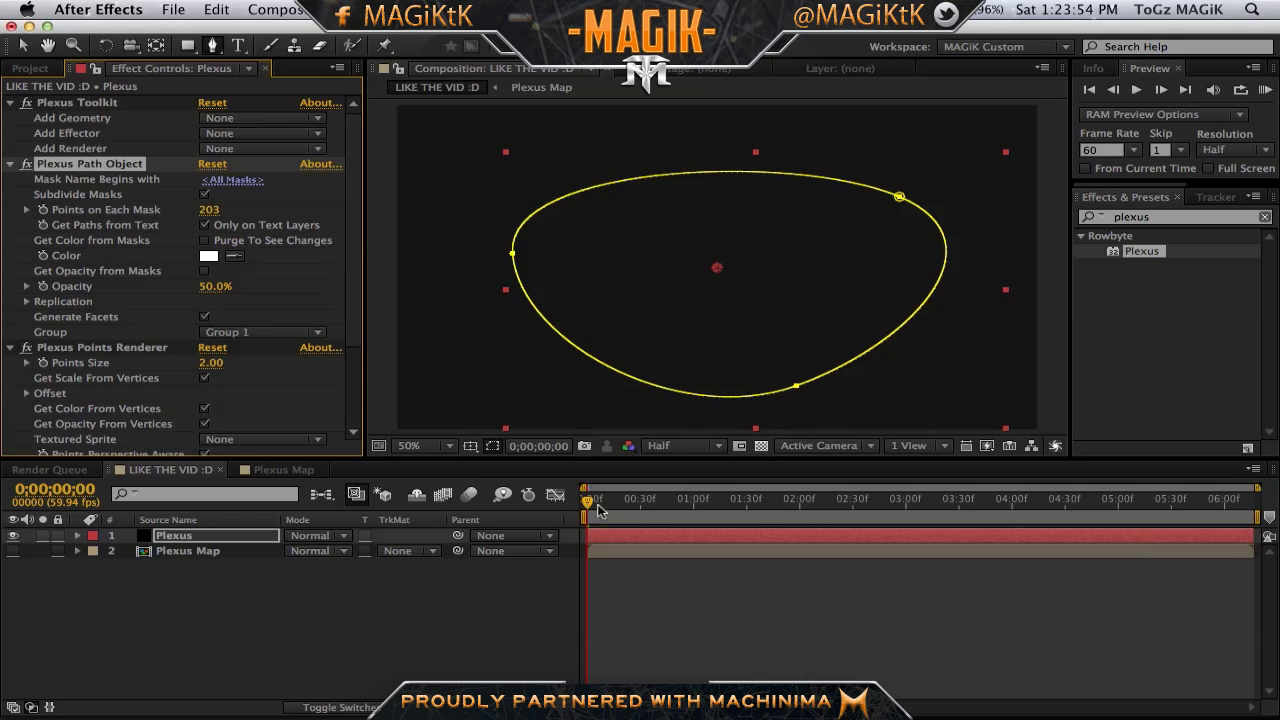
left_click(661, 591)
left_click(488, 447)
Step: Add a Color Map effector to the Plexus effect through the Plexus Toolkit
left_click(112, 106)
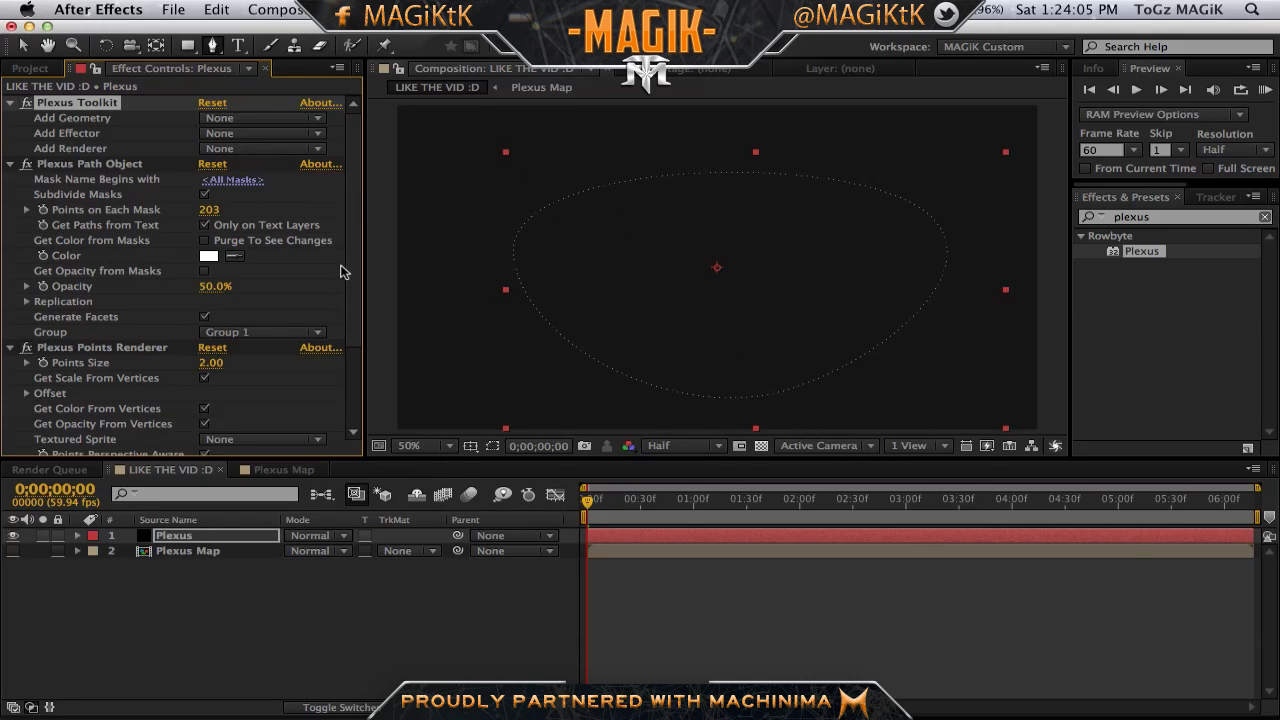
scroll(355, 271, "down", 4)
scroll(330, 300, "up", 4)
left_click(266, 136)
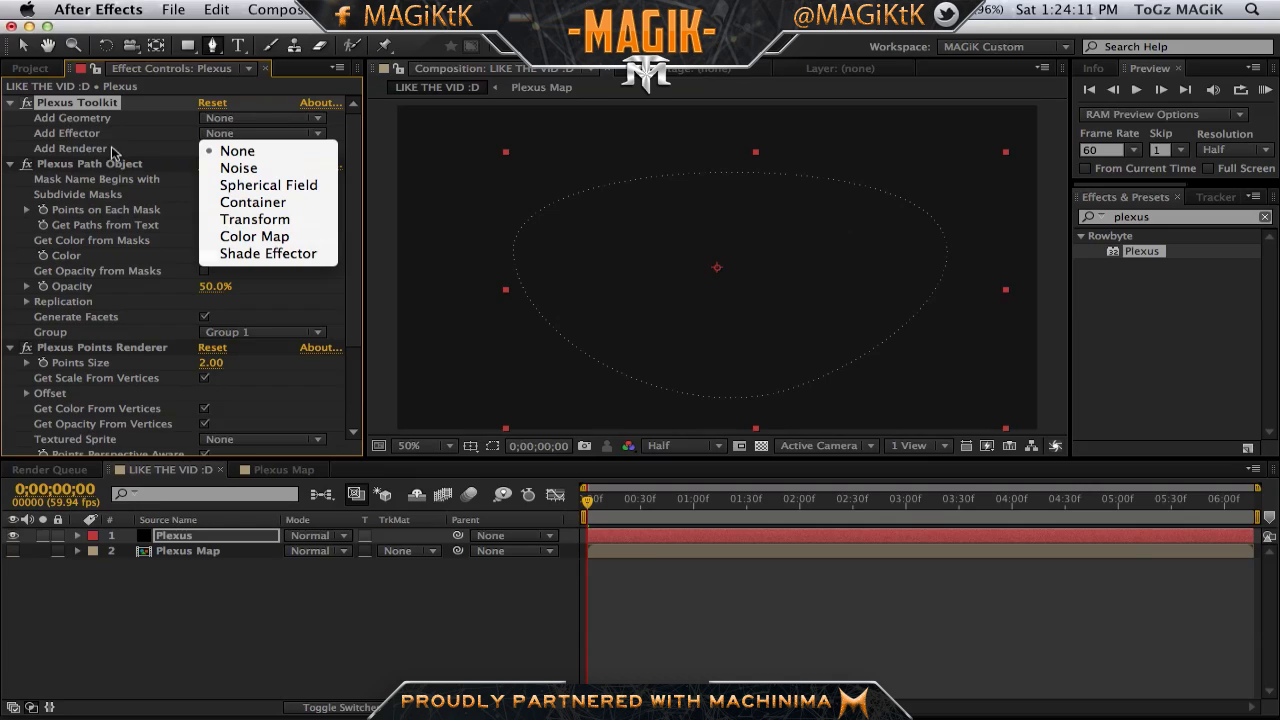
left_click(299, 239)
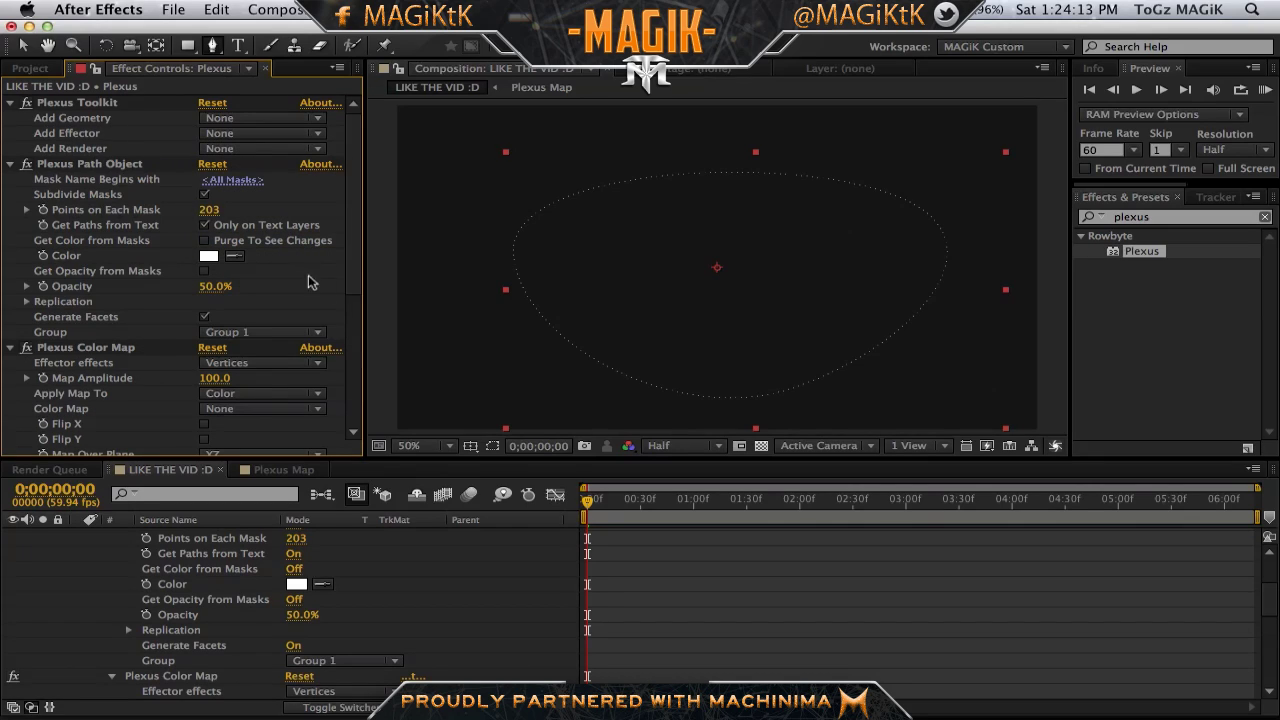
Step: Use the 2. Plexus Map layer as the Color Map source and collapse the Plexus Points Renderer settings
scroll(357, 302, "down", 1)
scroll(357, 302, "down", 5)
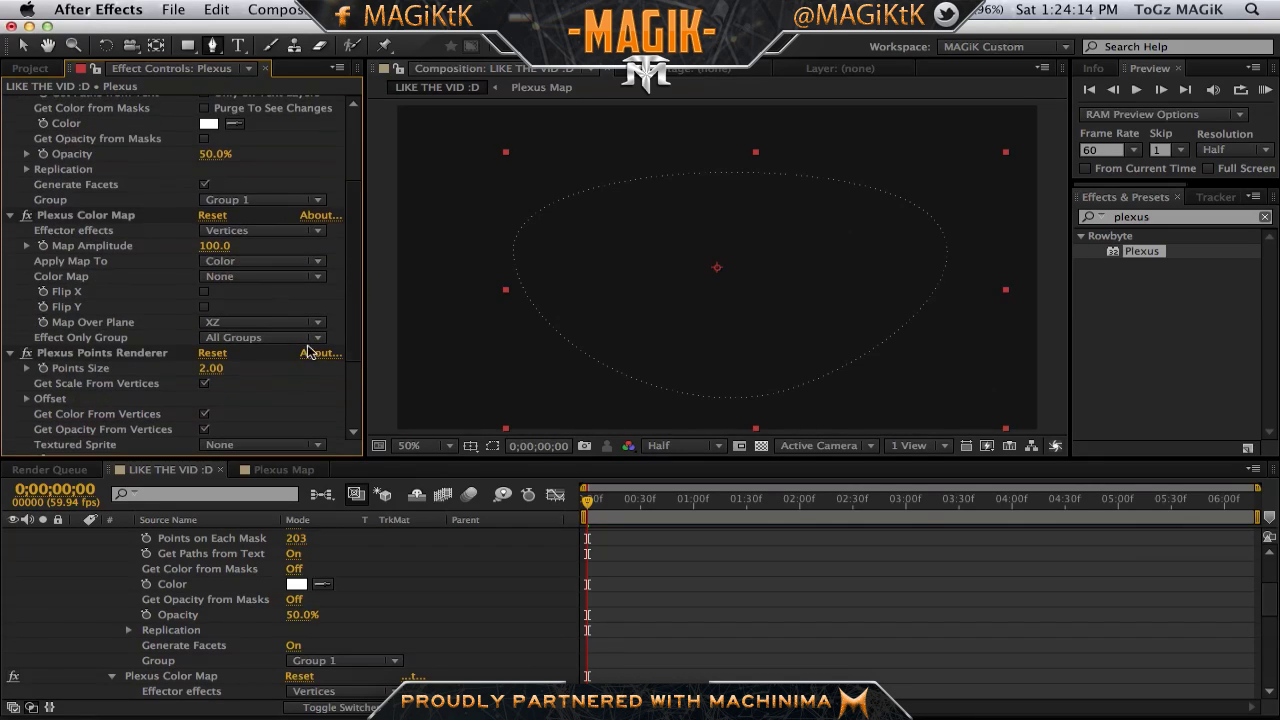
left_click(242, 278)
left_click(253, 340)
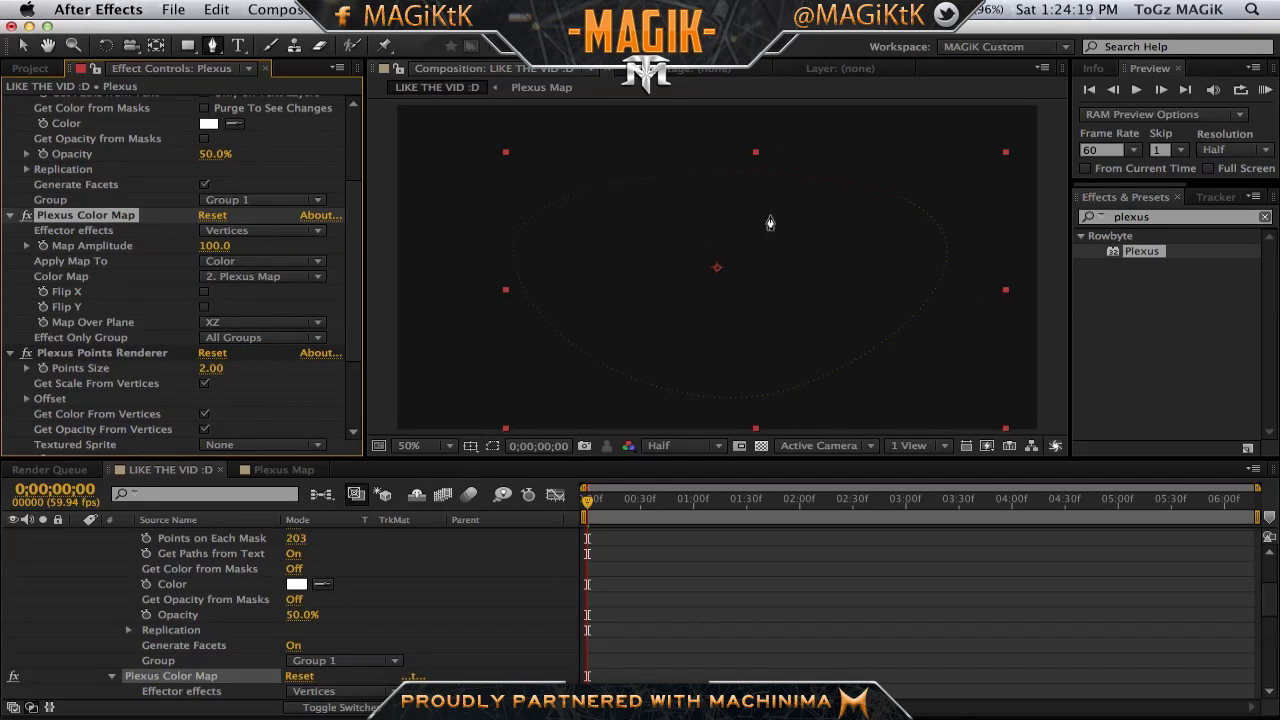
left_click(9, 353)
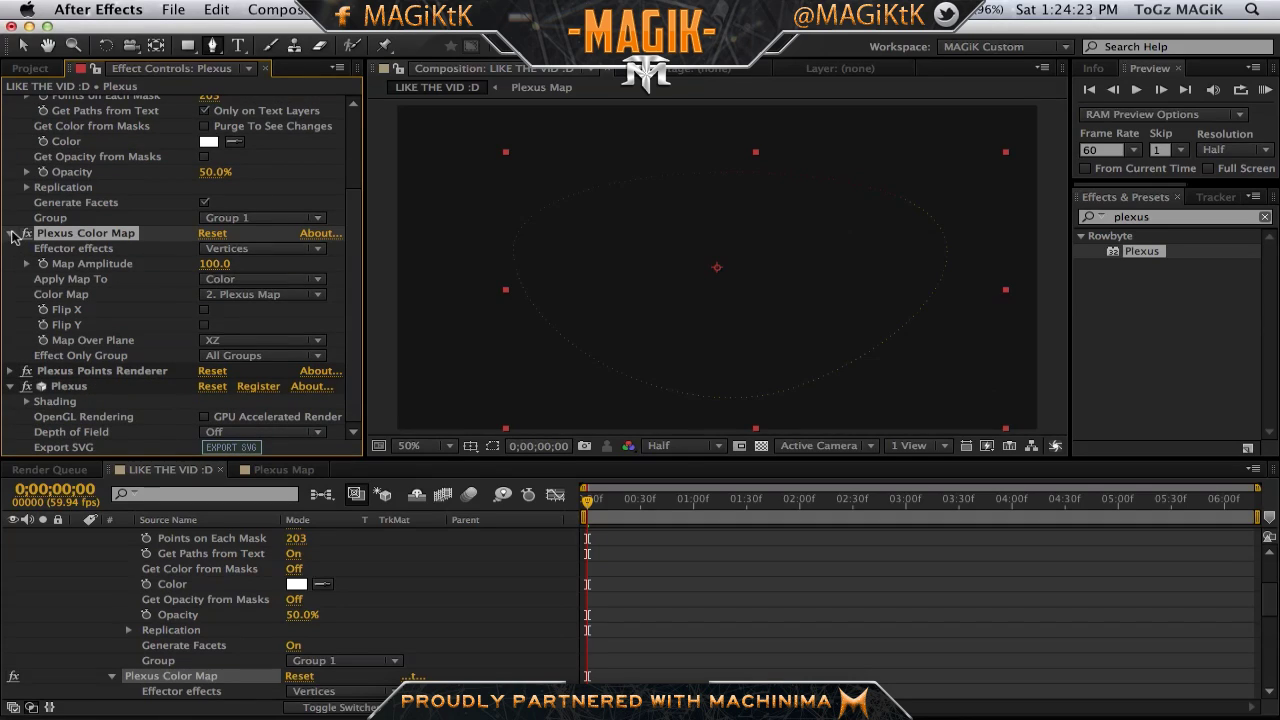
Step: Collapse the Color Map settings and add Noise and Transform effectors to the Plexus effect
left_click(11, 233)
left_click(293, 133)
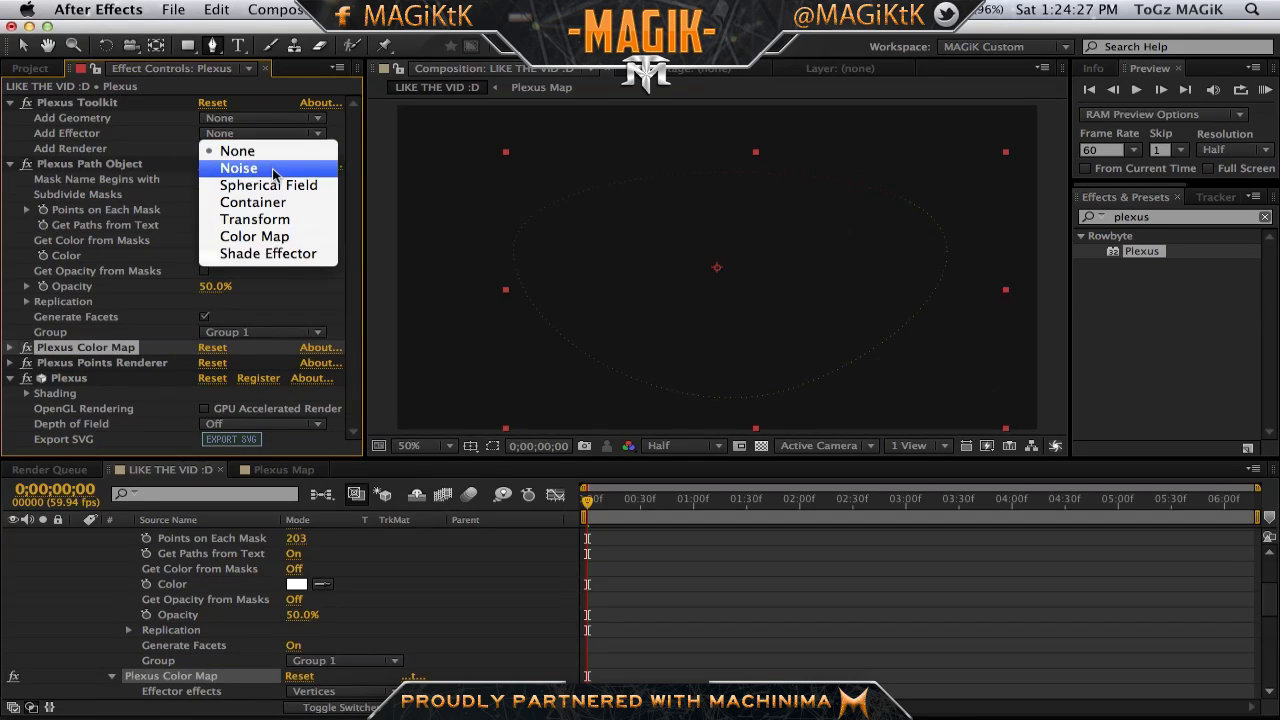
left_click(240, 168)
left_click(253, 132)
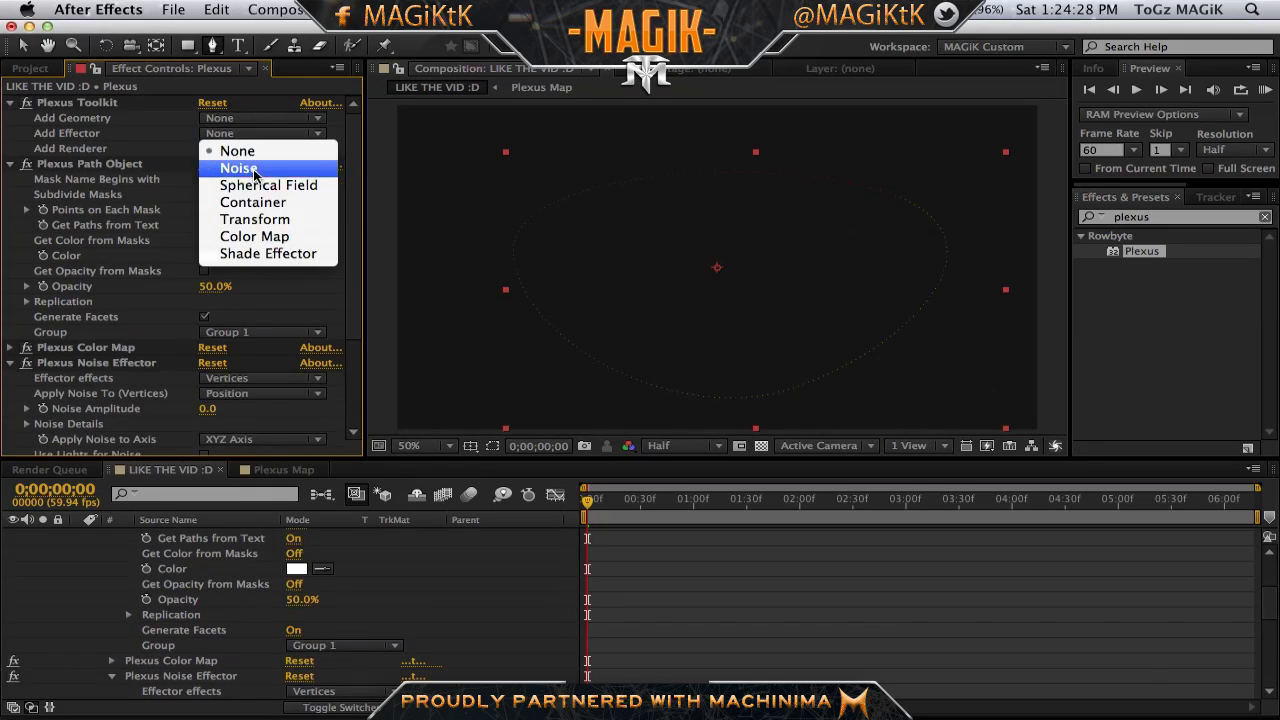
left_click(246, 221)
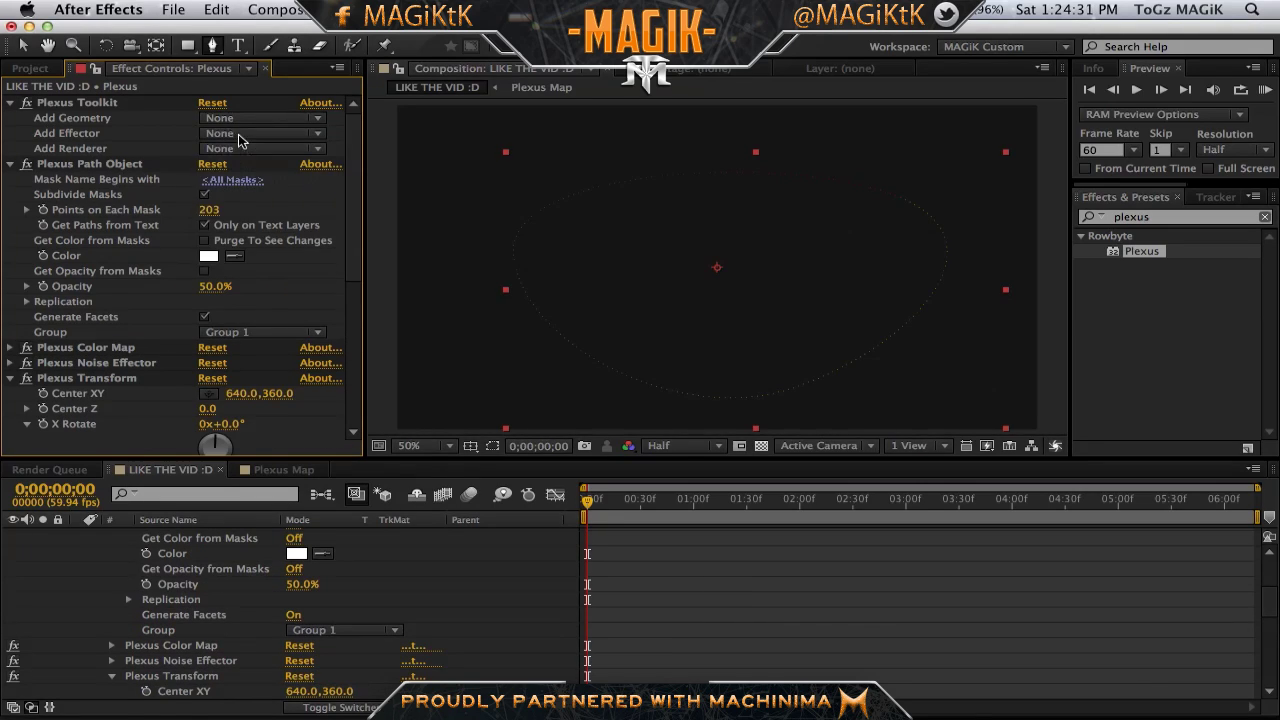
Step: Add a Lines renderer and a Triangulation renderer to the Plexus effect
left_click(238, 152)
left_click(243, 194)
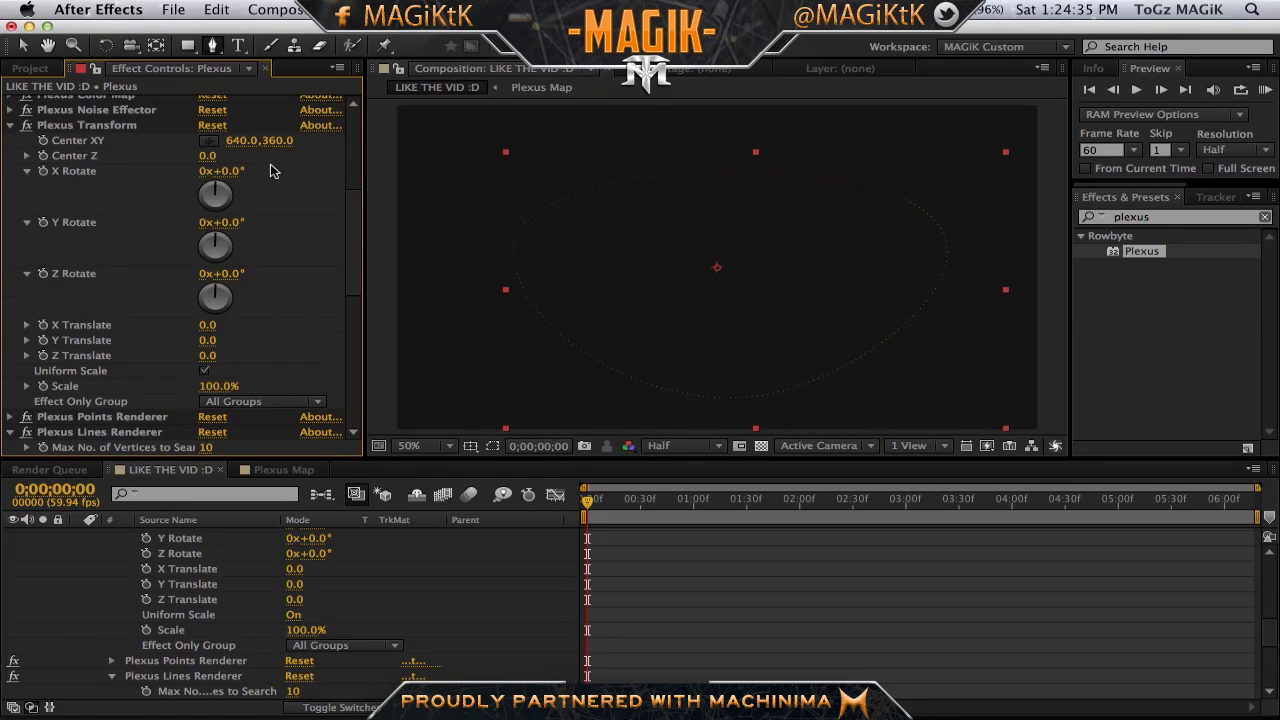
scroll(266, 145, "up", 5)
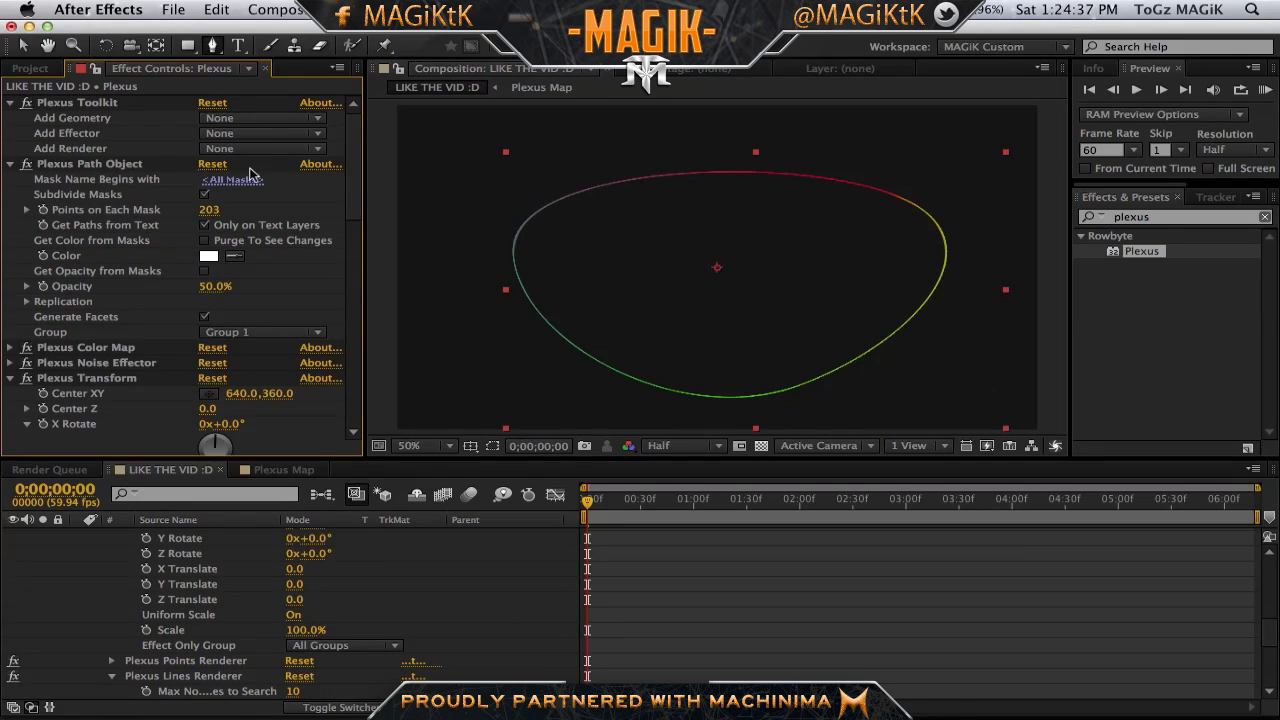
left_click(255, 150)
left_click(251, 237)
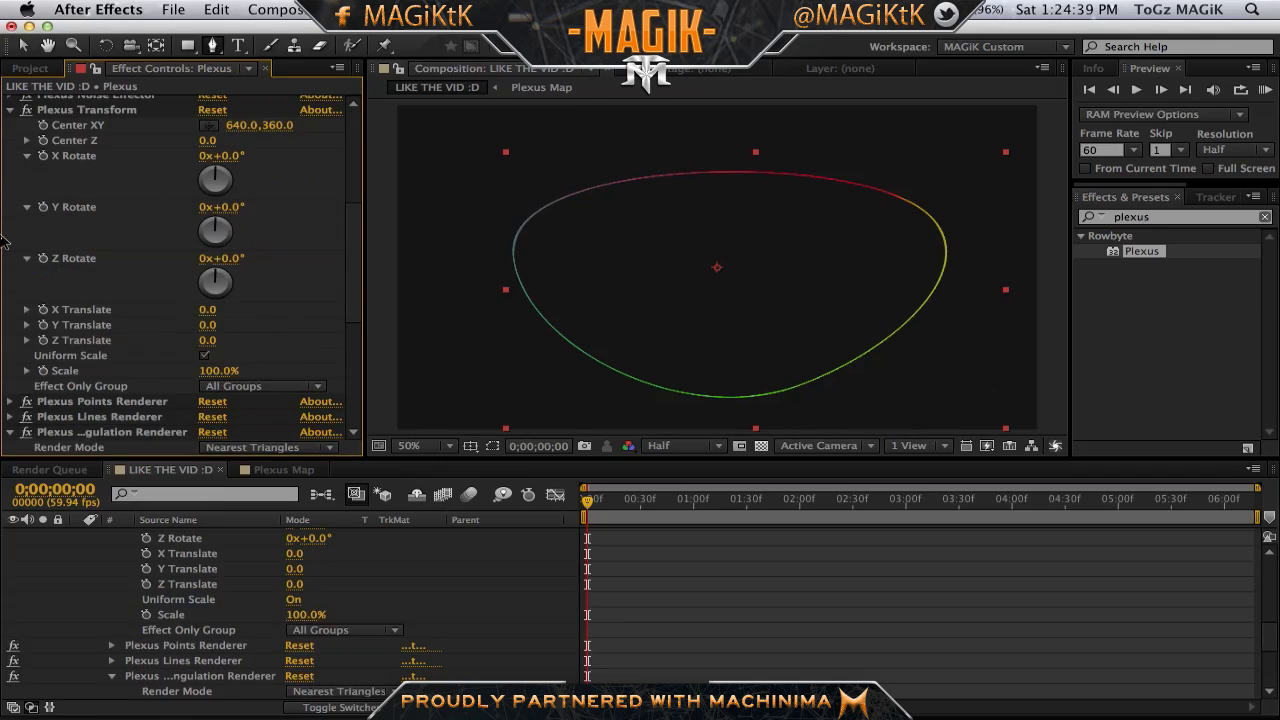
scroll(71, 182, "up", 5)
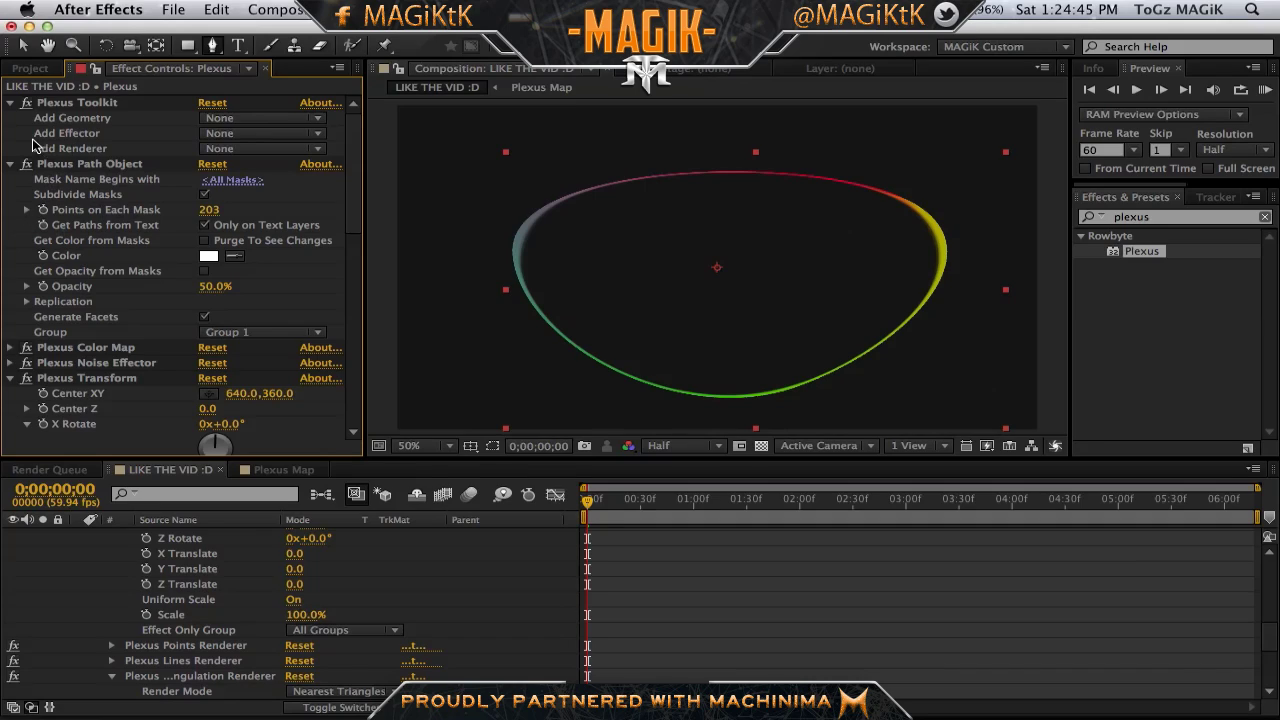
Step: Set Points on Each Mask to 165 in the Plexus Path Object and collapse its settings
left_click(10, 103)
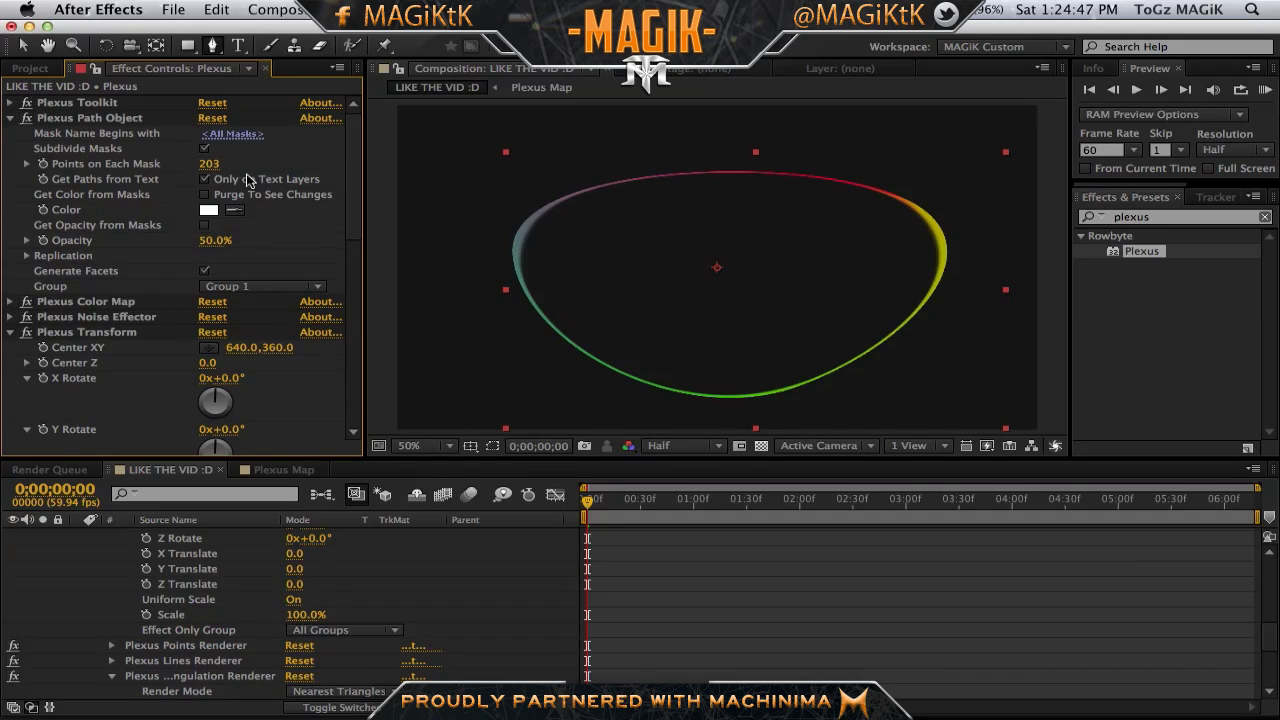
left_click(170, 164)
left_click_drag(170, 164, 157, 176)
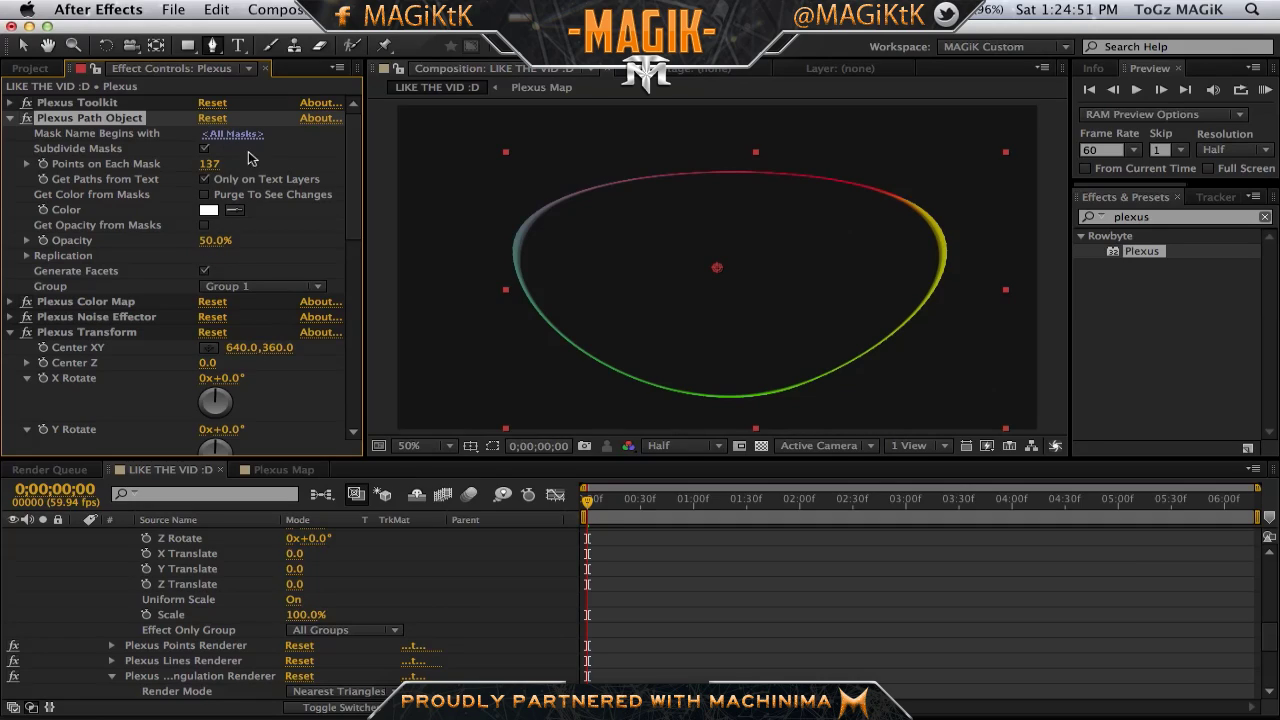
left_click_drag(210, 160, 309, 170)
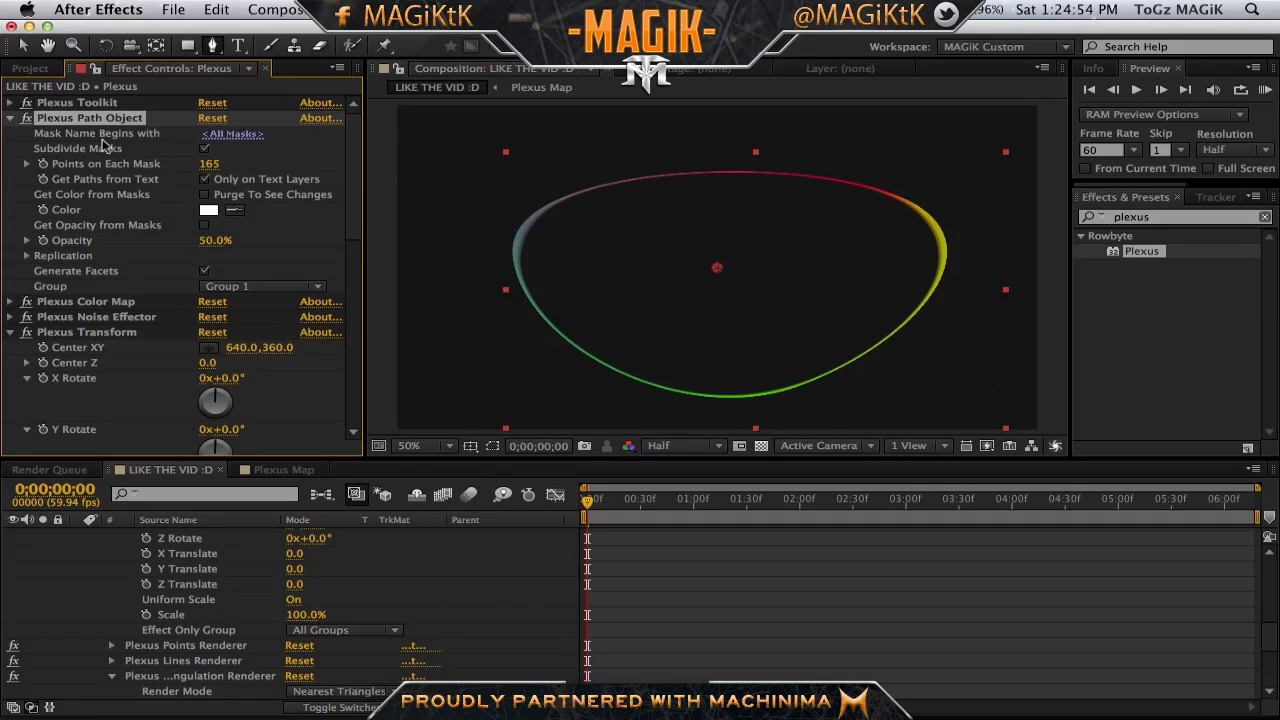
left_click(10, 118)
Step: Set the Noise Amplitude of the Plexus Noise Effector to 796 to scatter the vertices
left_click(10, 133)
left_click(10, 133)
left_click(10, 148)
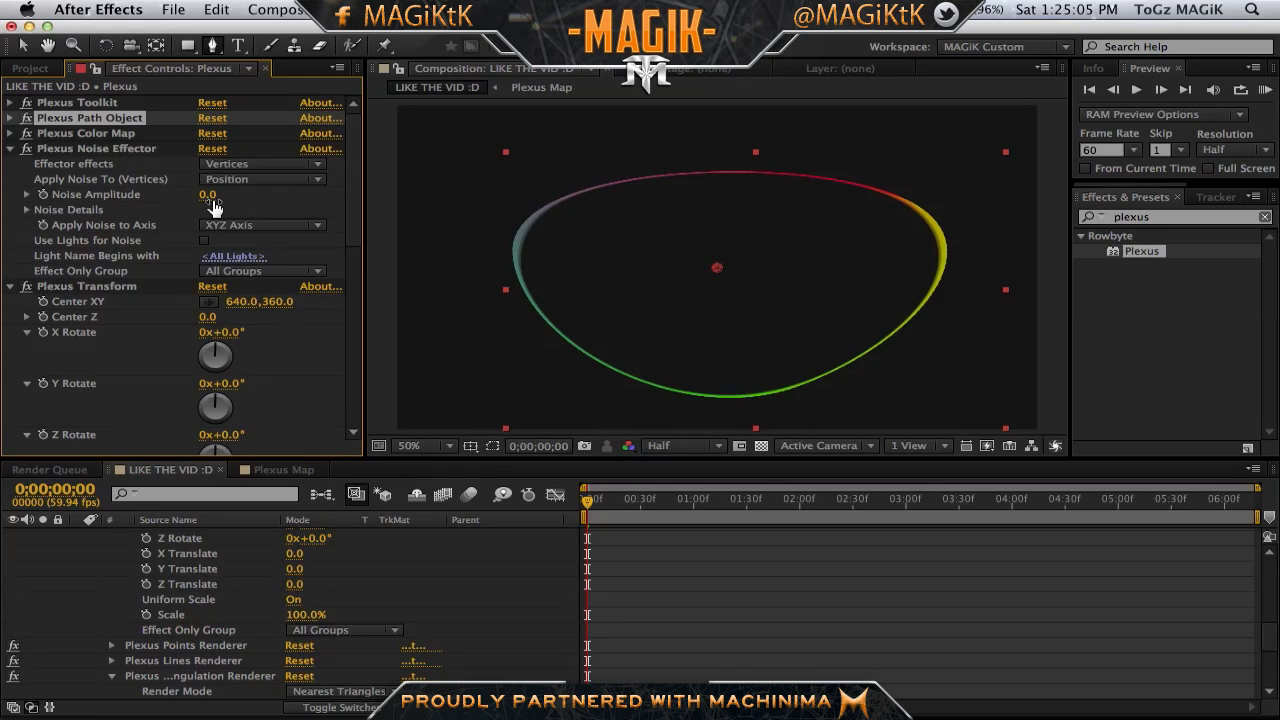
left_click_drag(213, 205, 565, 200)
mouse_move(334, 197)
left_mouse_down()
mouse_move(780, 185)
mouse_move(1100, 120)
mouse_move(722, 189)
mouse_move(810, 303)
left_mouse_up()
Step: Inspect the composition at Full resolution in a maximized 100% view, and restore the normal workspace with the whole frame fitted
left_click(688, 446)
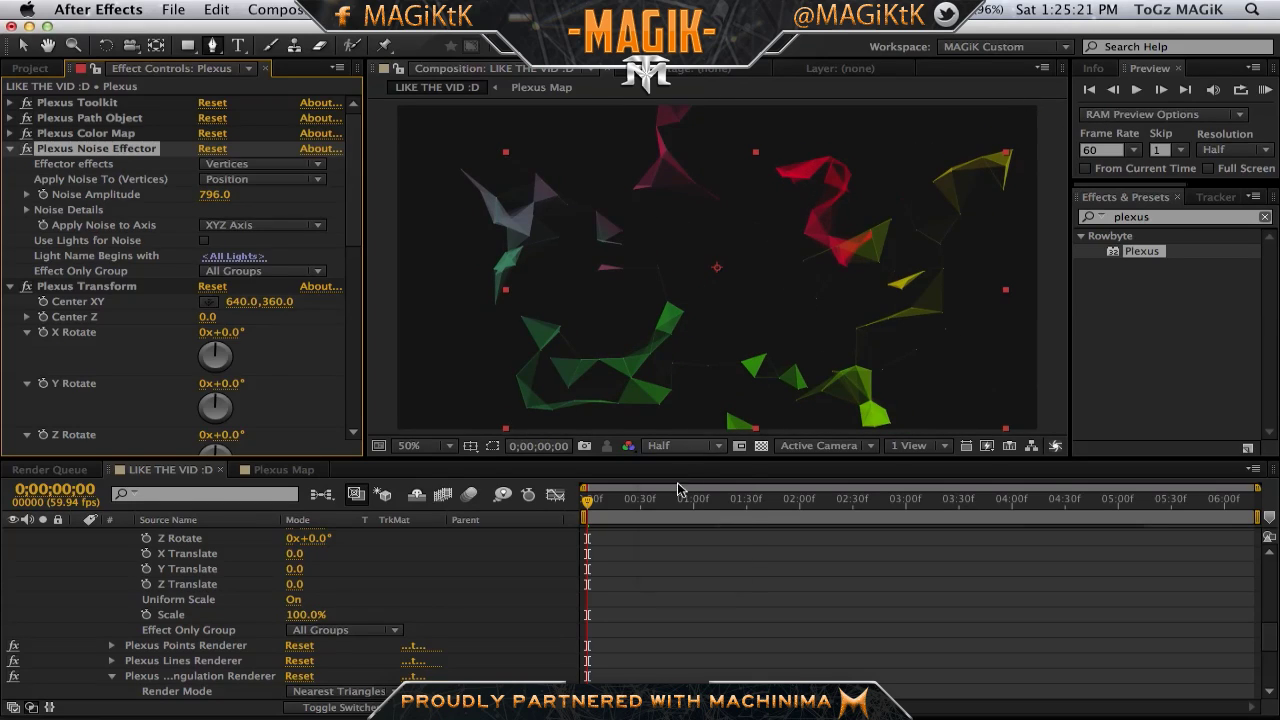
left_click(678, 489)
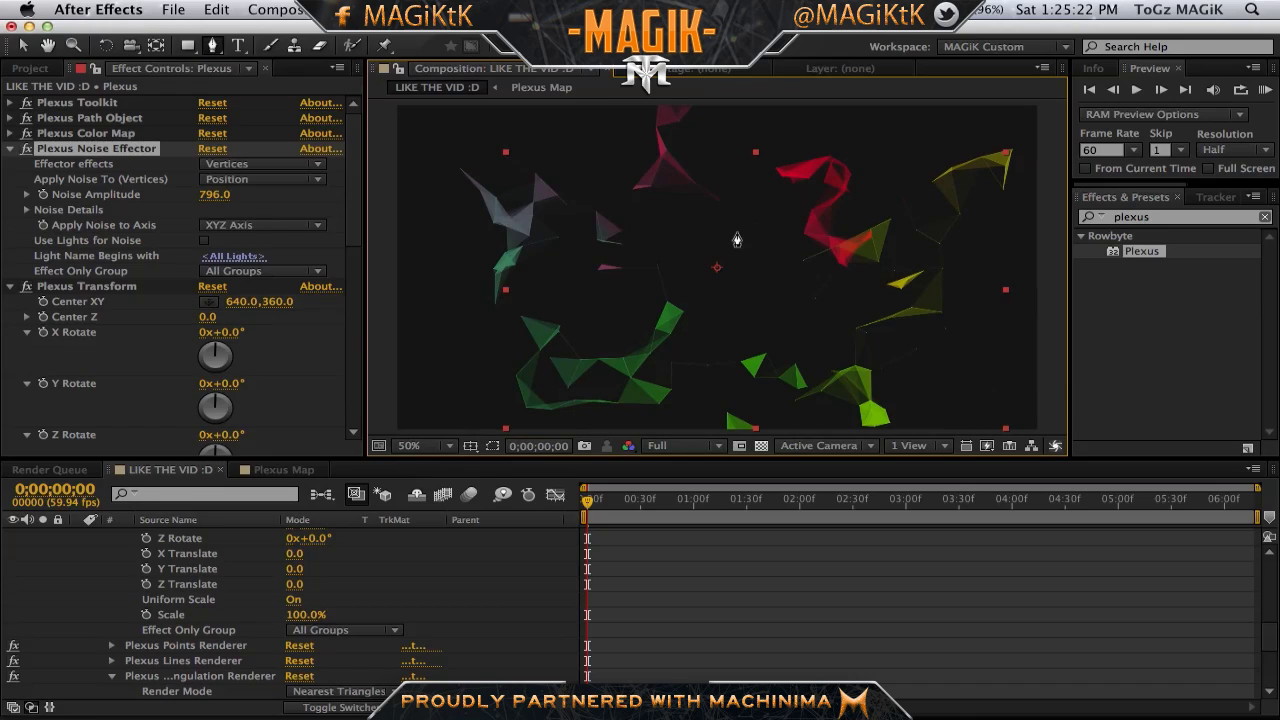
key("grave")
key("slash")
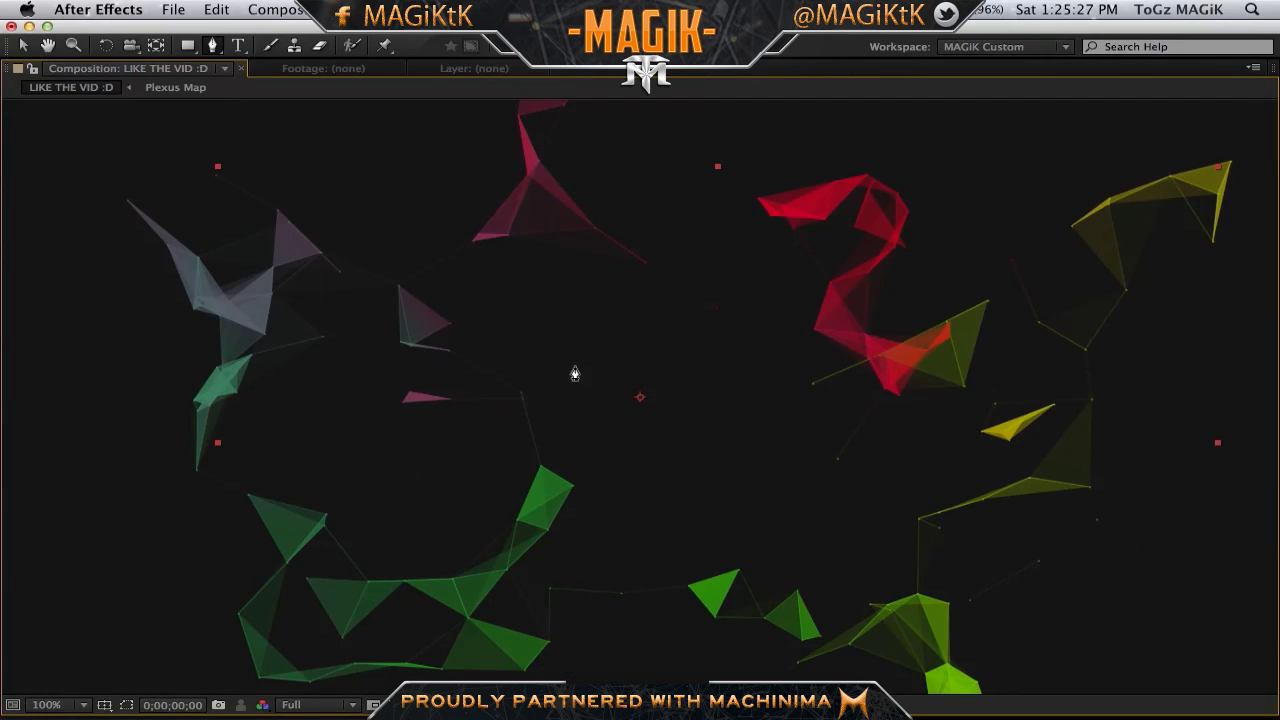
key("grave")
left_click(447, 447)
left_click(447, 447)
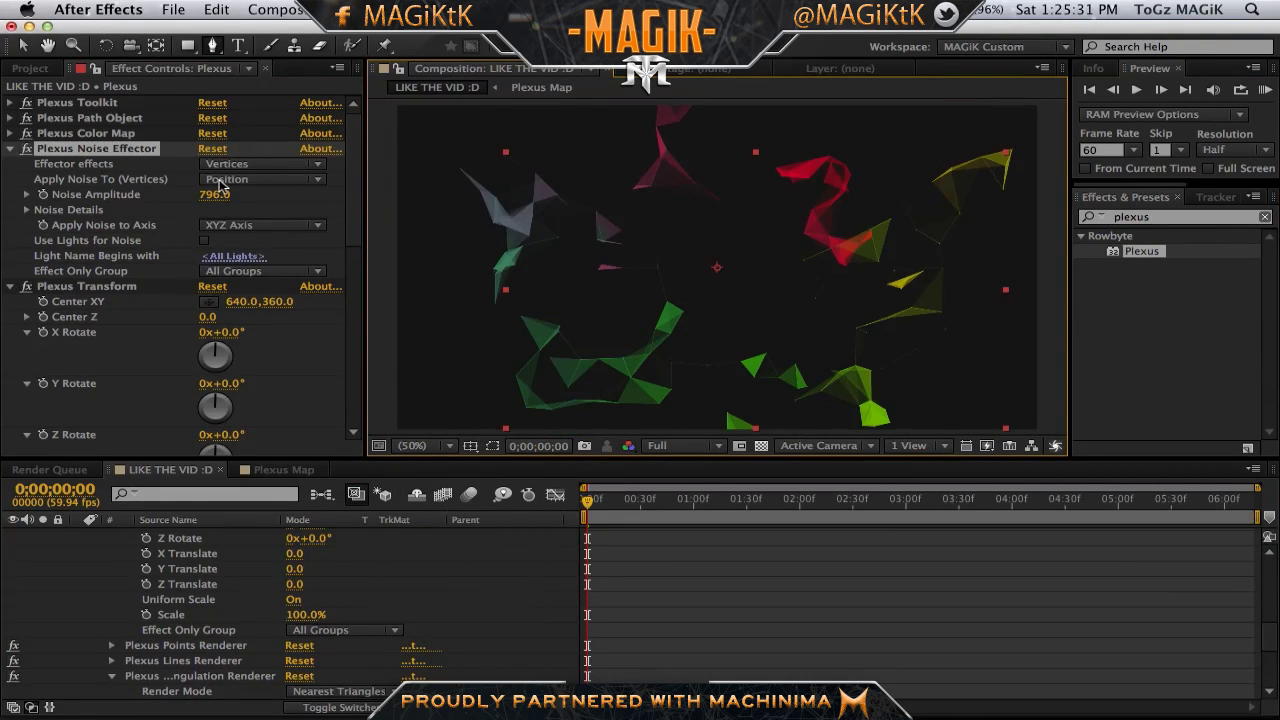
Step: Set the Noise Amplitude to 864 and collapse the Noise Effector settings and the Plexus layer's timeline properties
left_click_drag(215, 194, 292, 197)
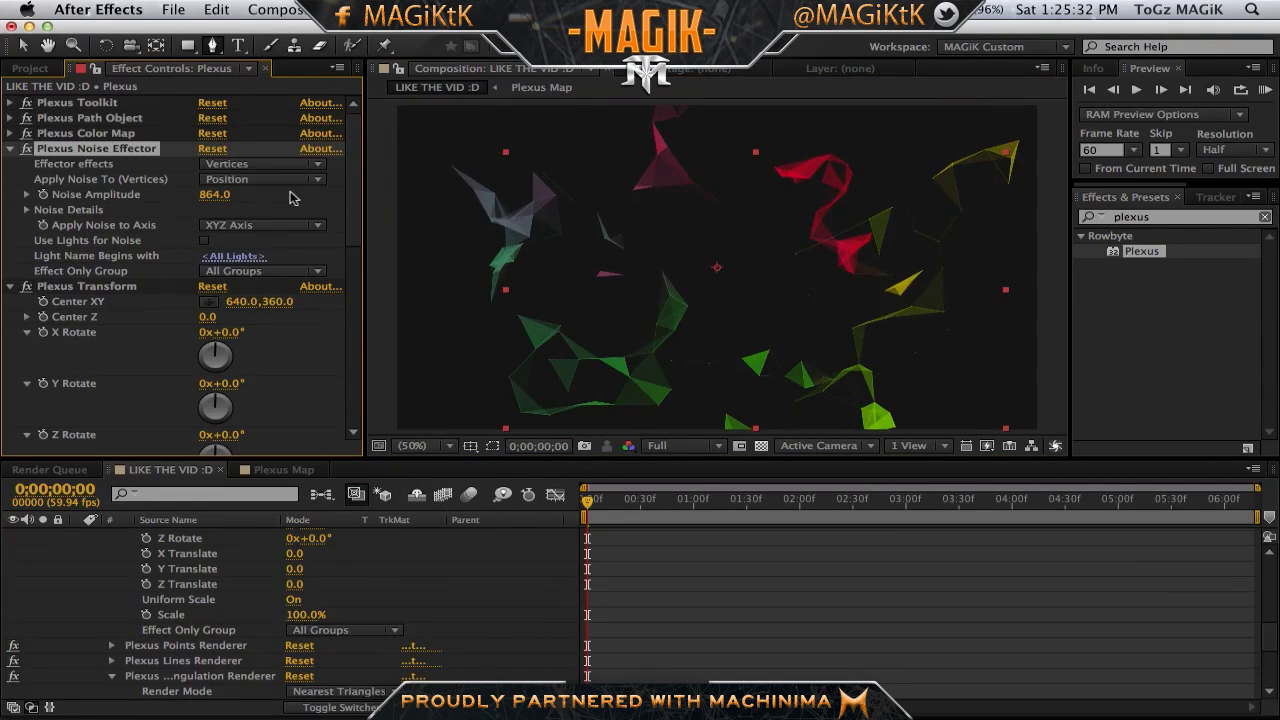
left_click(10, 149)
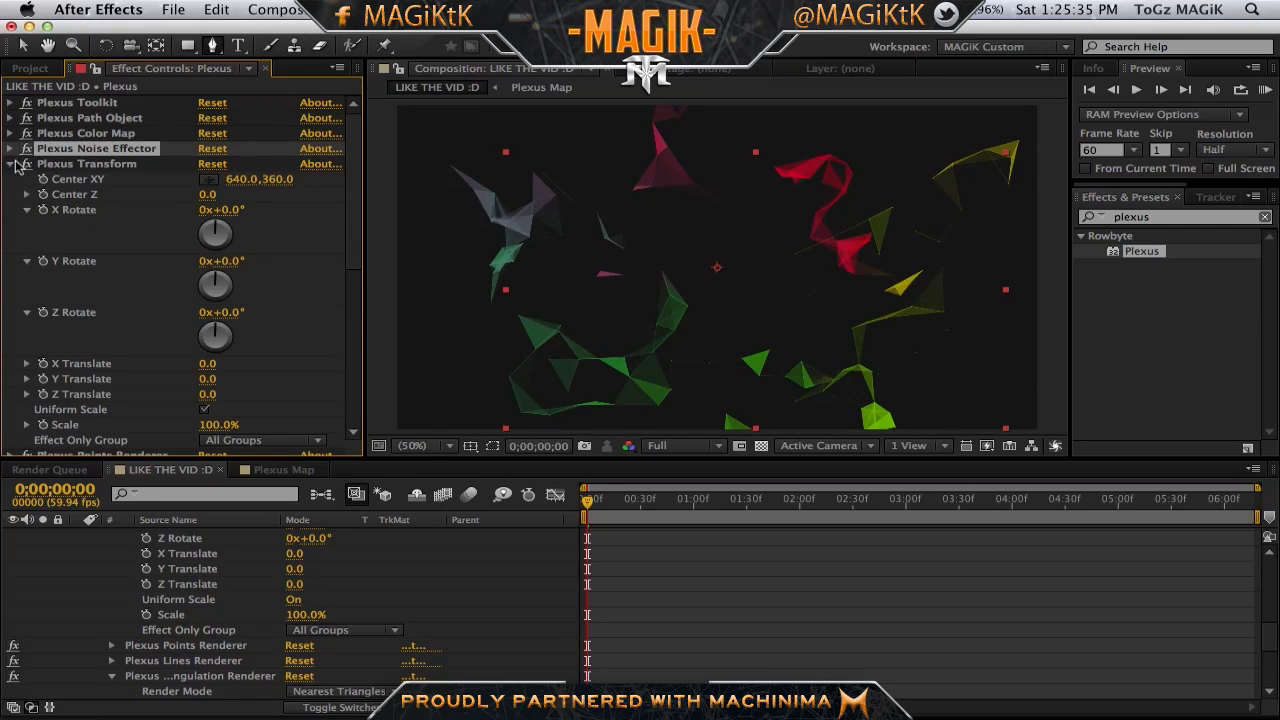
scroll(71, 581, "up", 15)
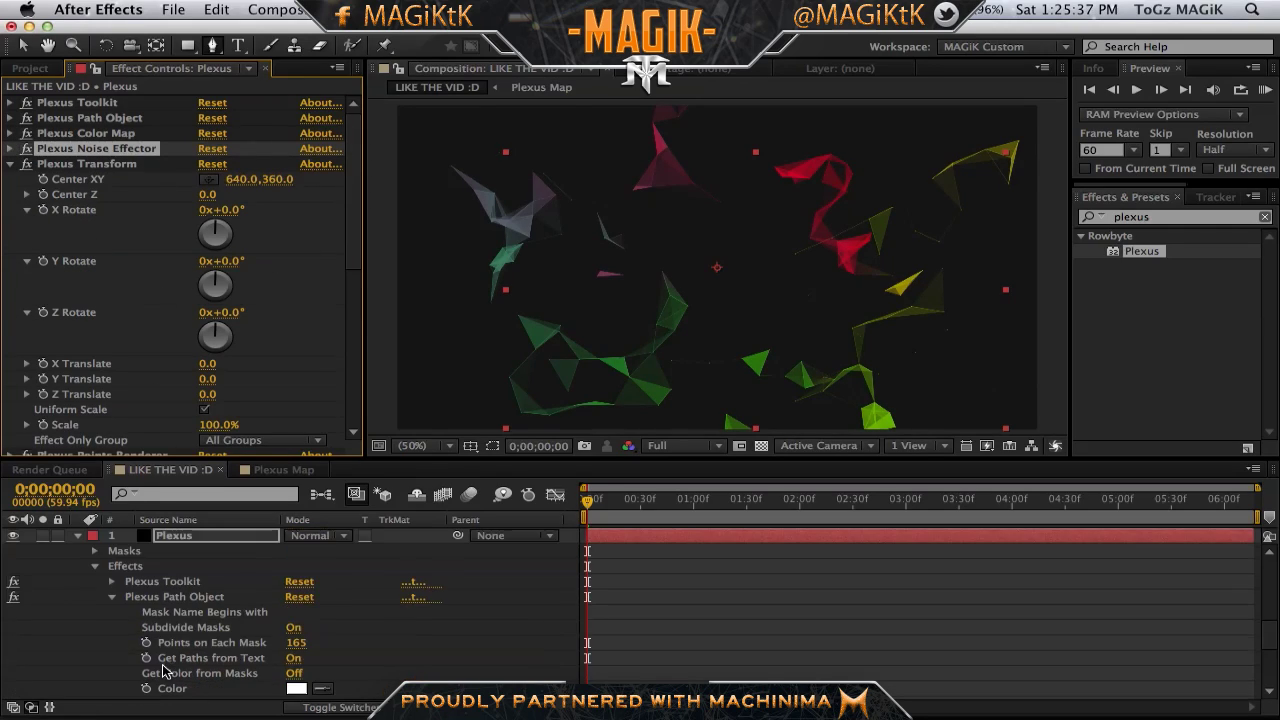
left_click(79, 538)
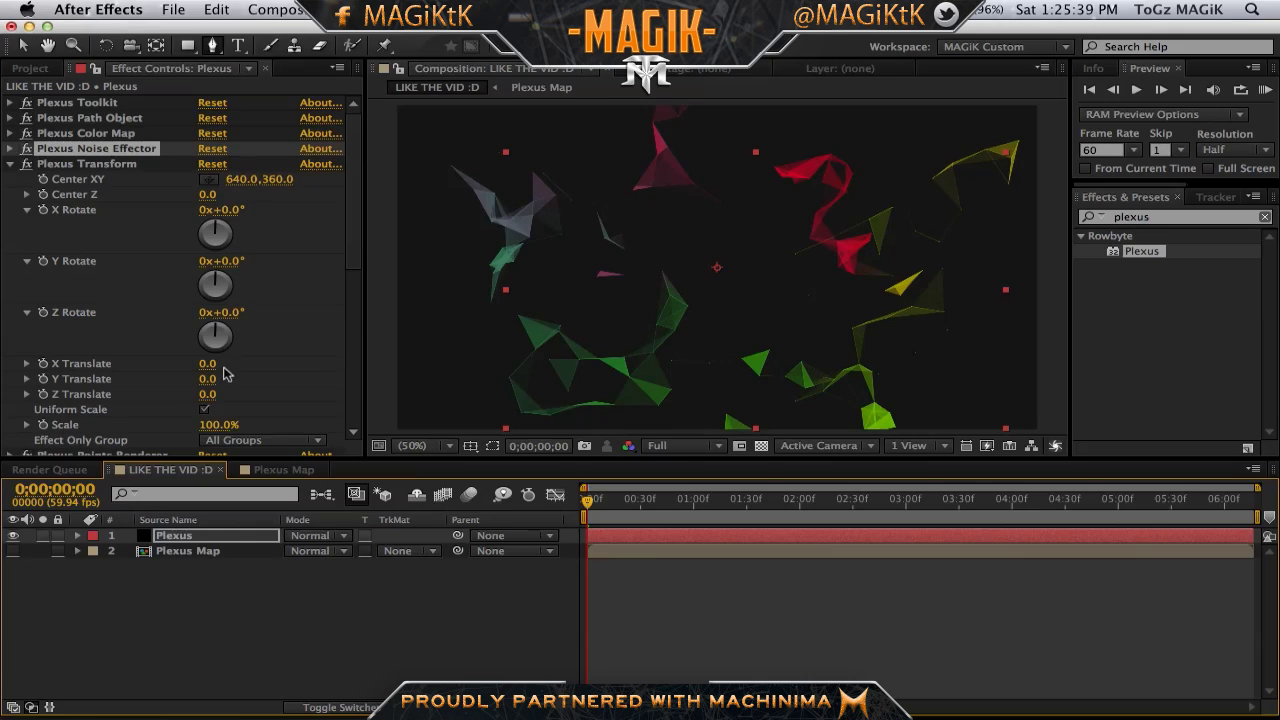
Step: Set Y Translate to -47 in the Plexus Transform effector and collapse its settings
left_click_drag(207, 380, 166, 394)
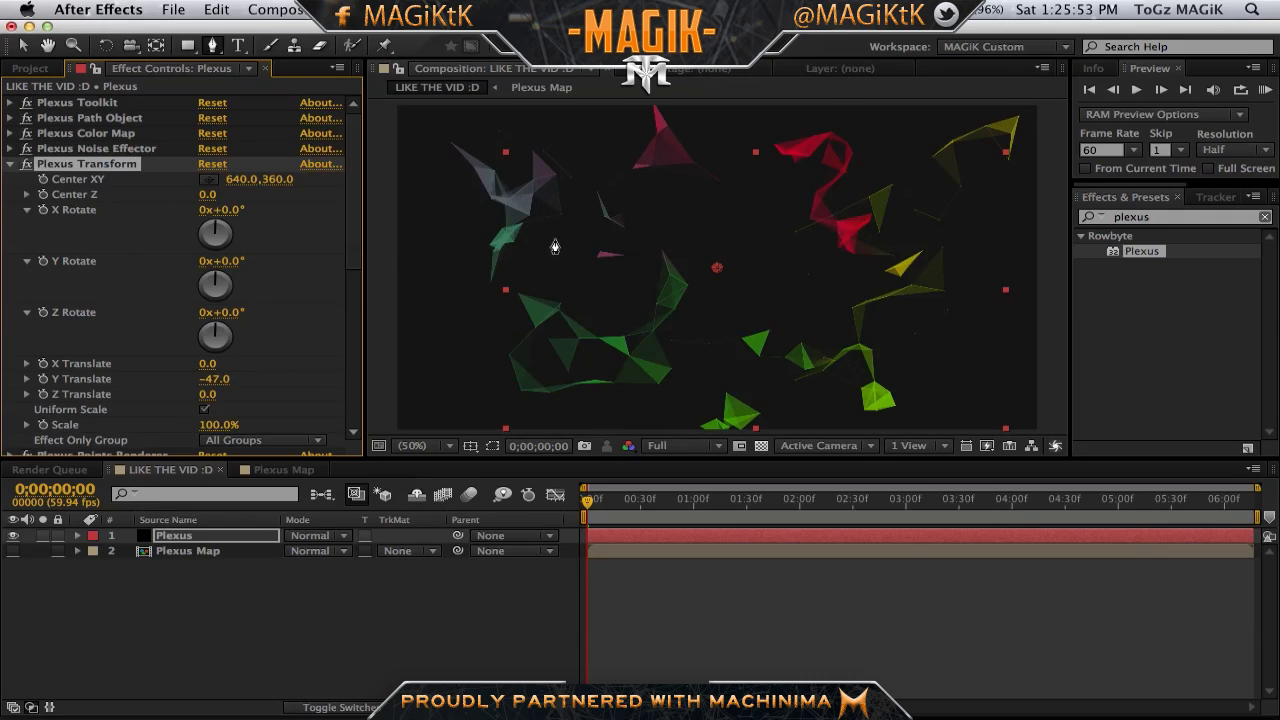
left_click(9, 165)
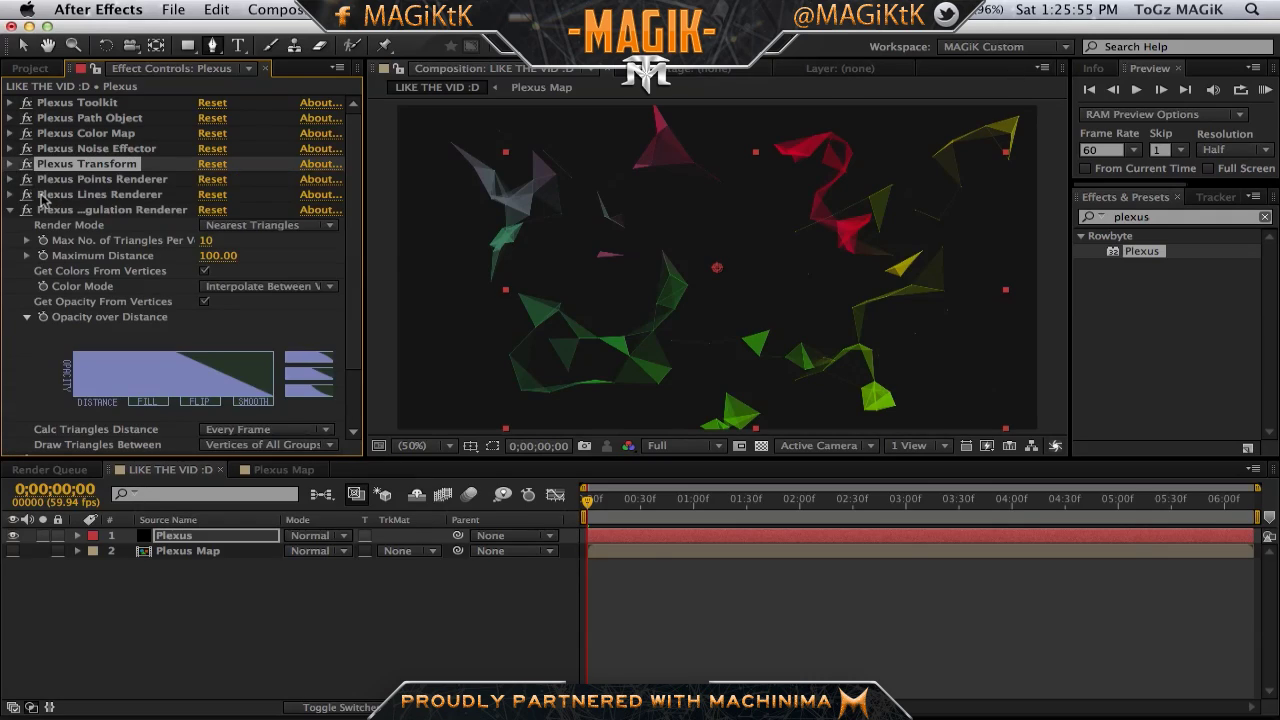
Step: Try Plexus Transform rotations of 87° in X and 39° in Y, and reset both to 0°
left_click(12, 166)
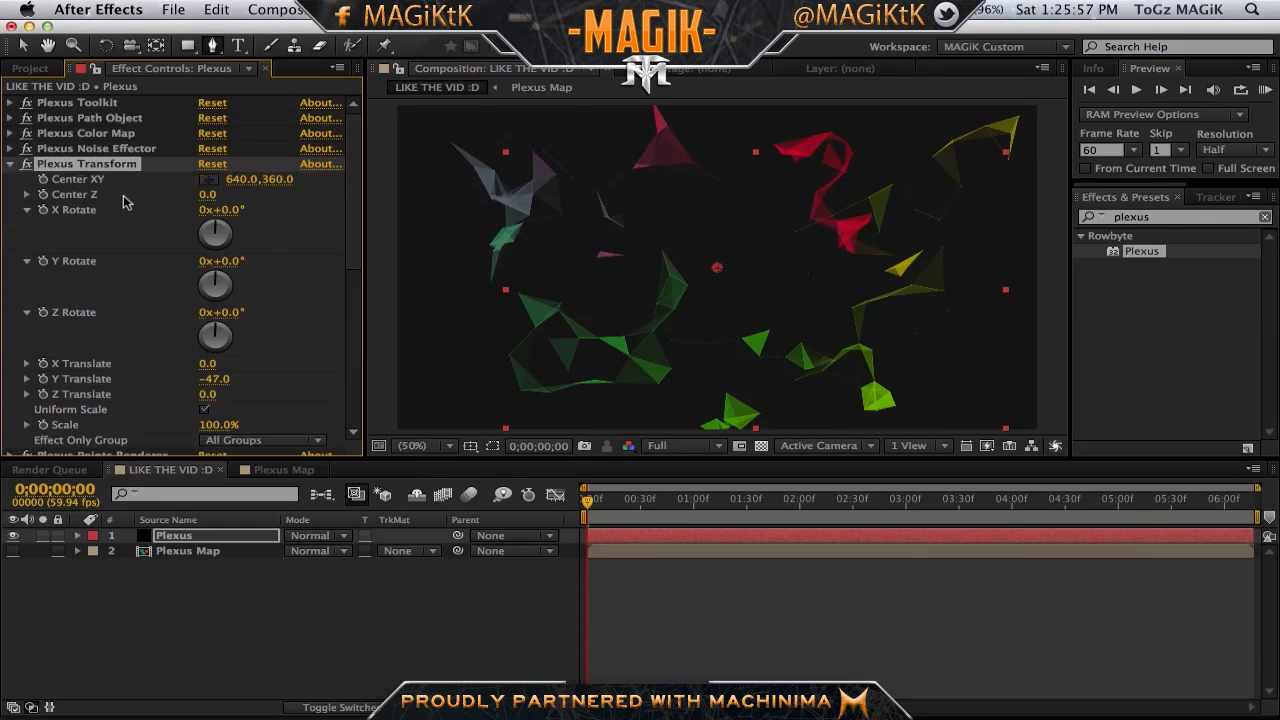
mouse_move(275, 262)
left_mouse_down()
mouse_move(457, 274)
mouse_move(276, 270)
left_mouse_up()
left_click_drag(318, 211, 340, 212)
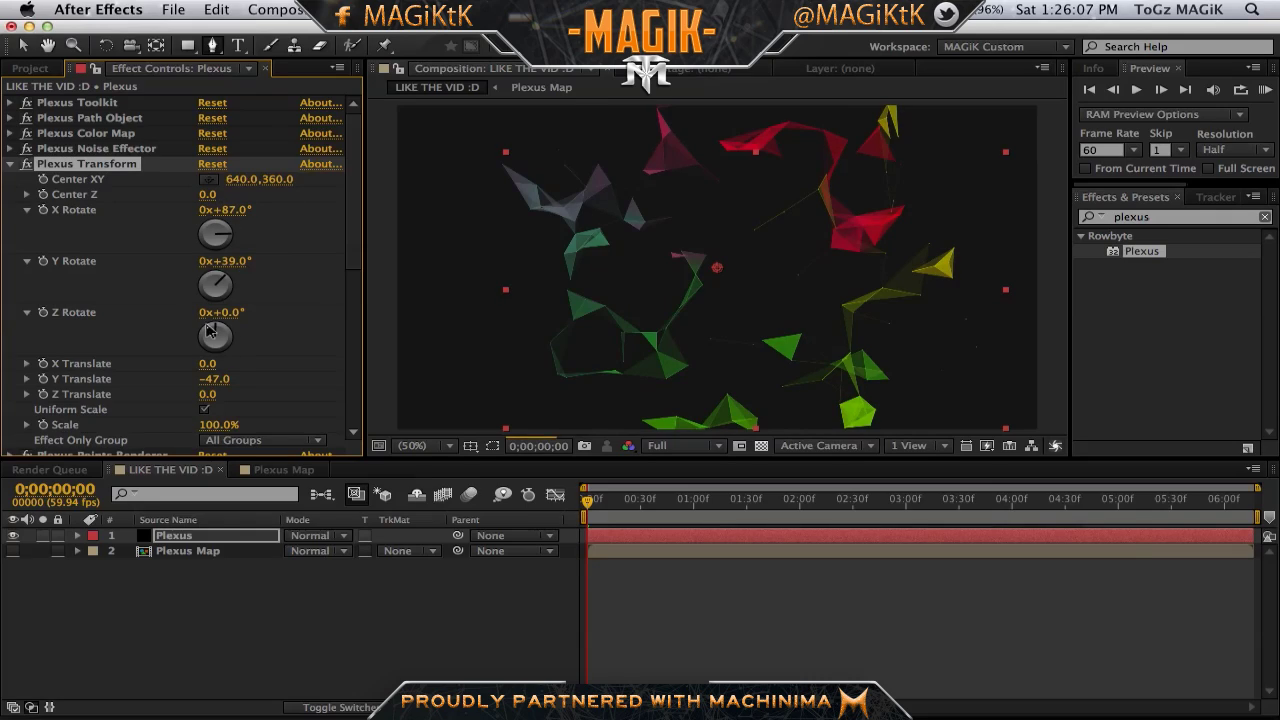
left_click(230, 211)
type("0")
key("Return")
left_click(228, 261)
type("0")
key("Return")
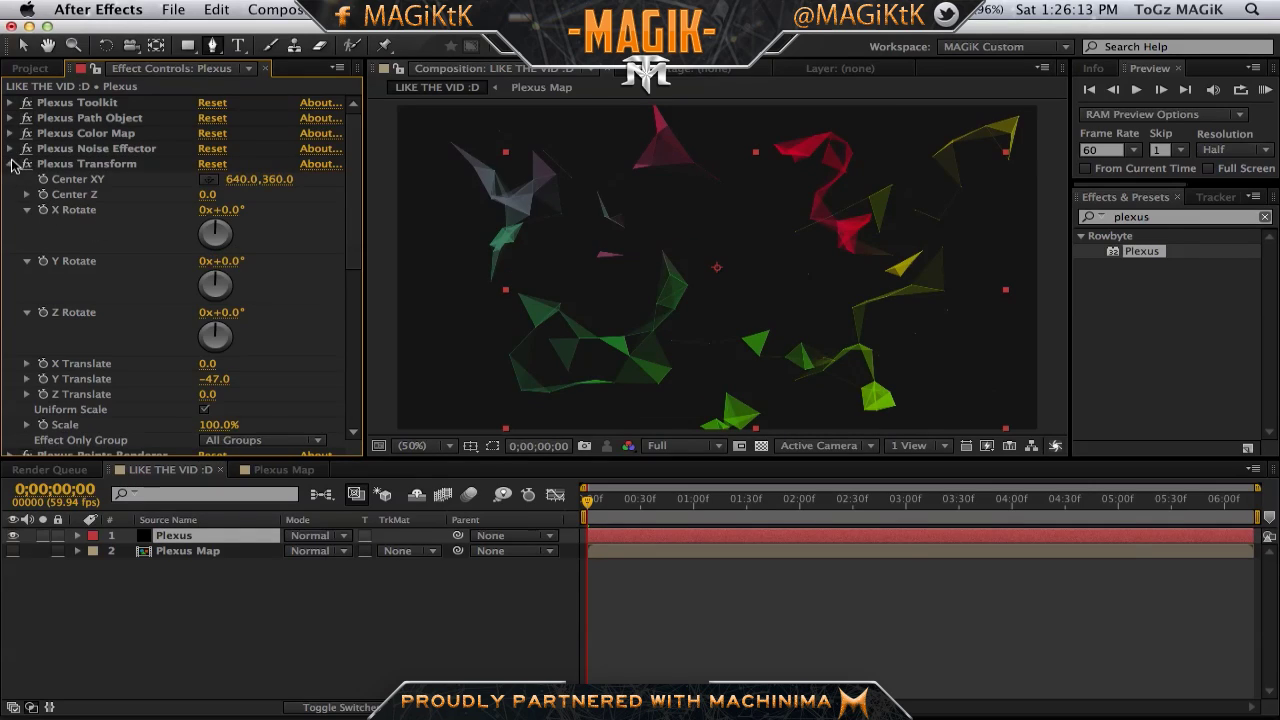
left_click(12, 164)
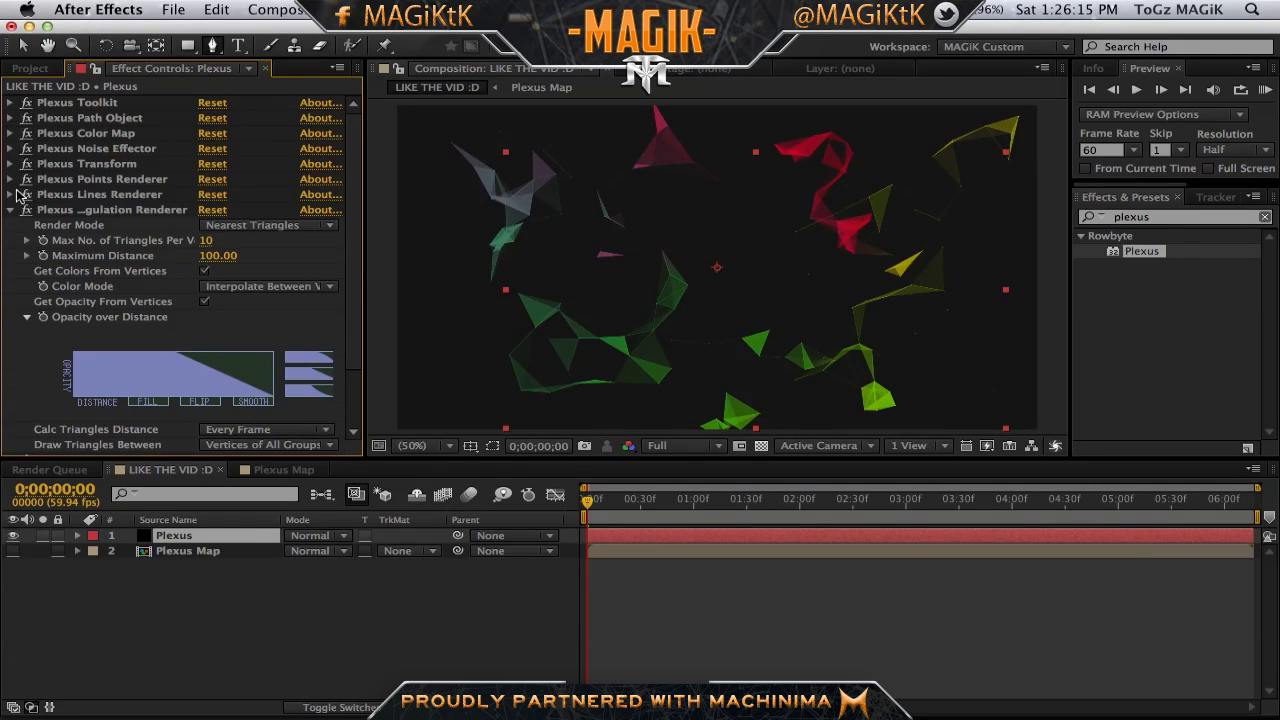
Step: Expand the Plexus Points Renderer settings and set the composition preview resolution to Half
left_click(10, 179)
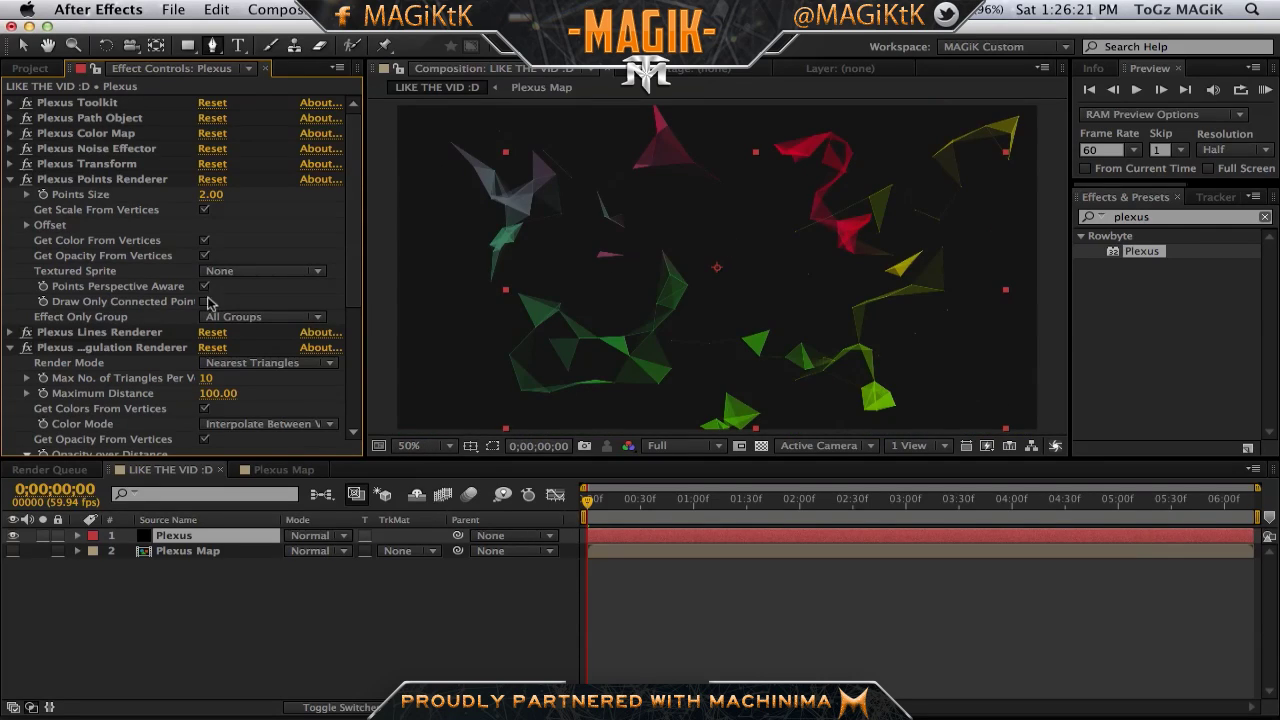
left_click(665, 445)
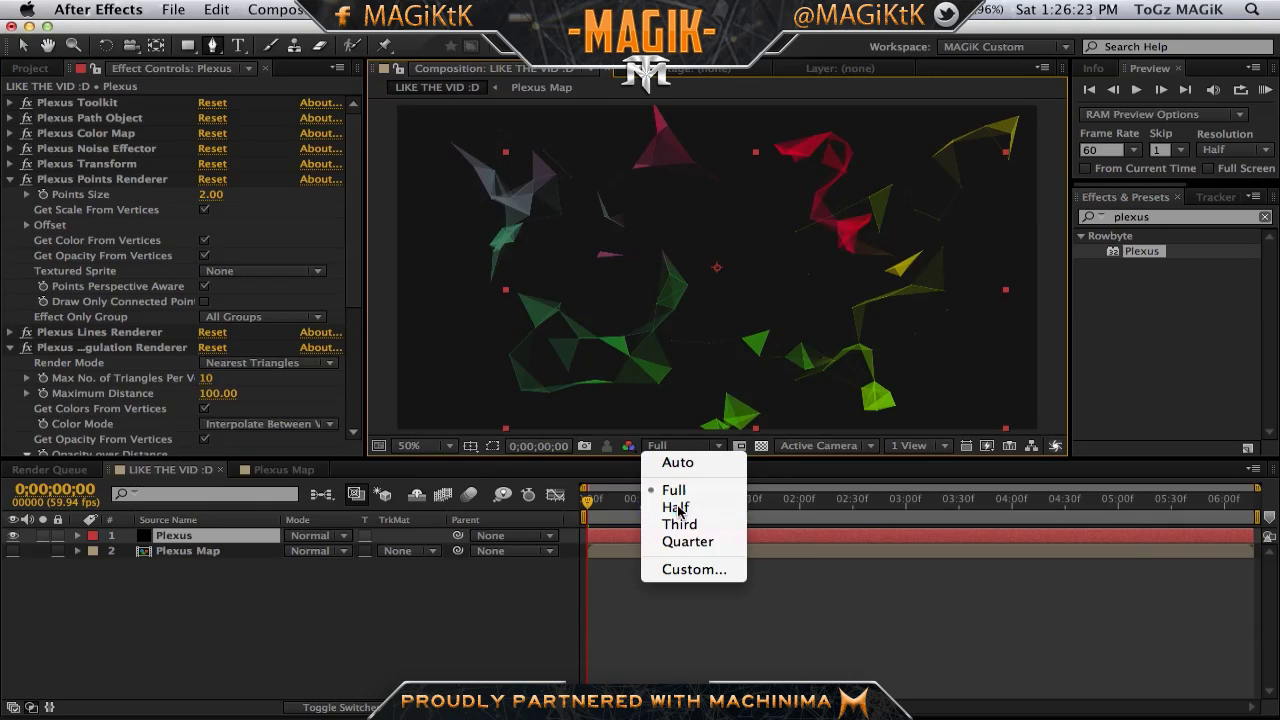
left_click(688, 506)
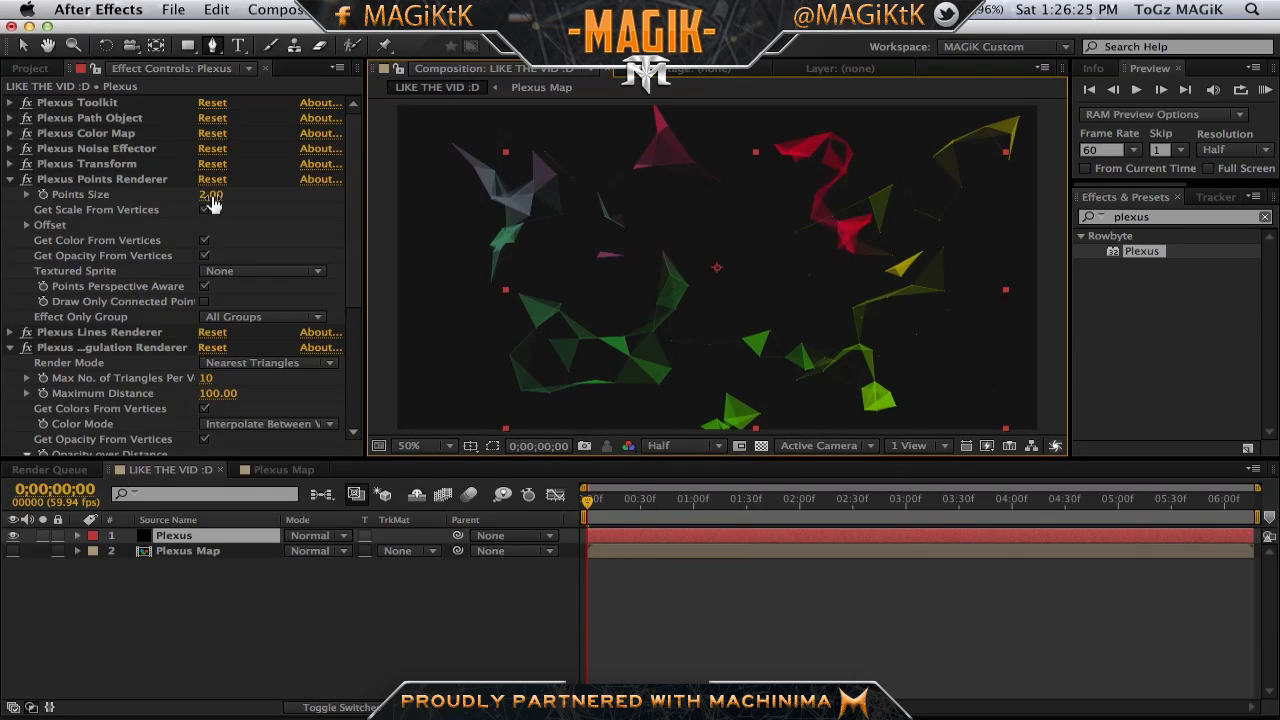
Step: Try Points Size values of 13.20 and 9.30, and delete the Plexus Points Renderer from the effect
mouse_move(211, 200)
left_mouse_down()
mouse_move(392, 201)
mouse_move(328, 203)
left_mouse_up()
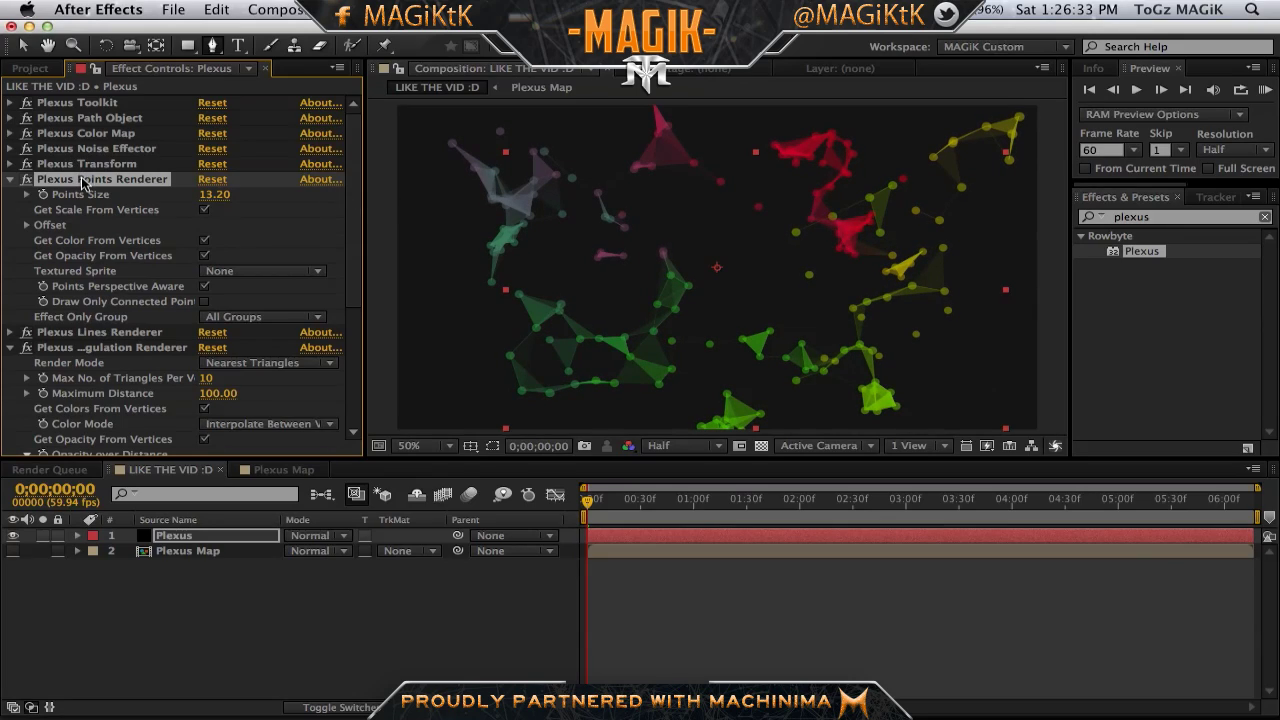
left_click_drag(214, 194, 212, 254)
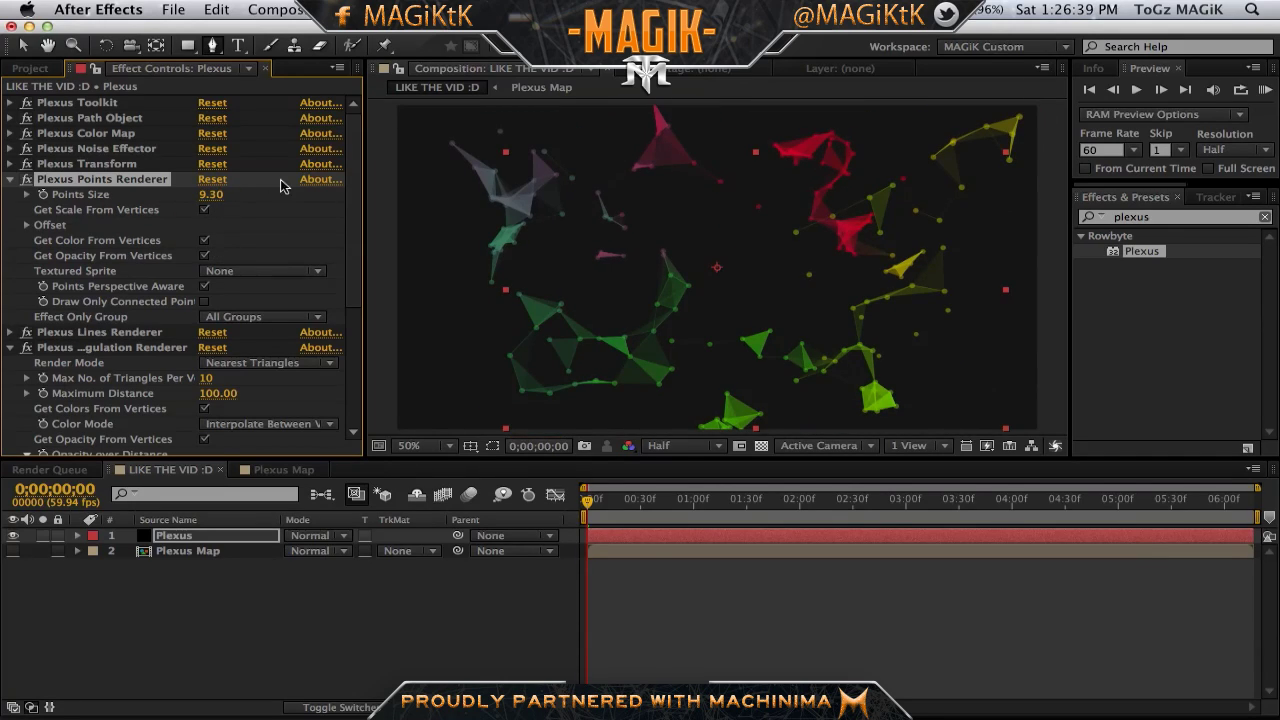
left_click(148, 181)
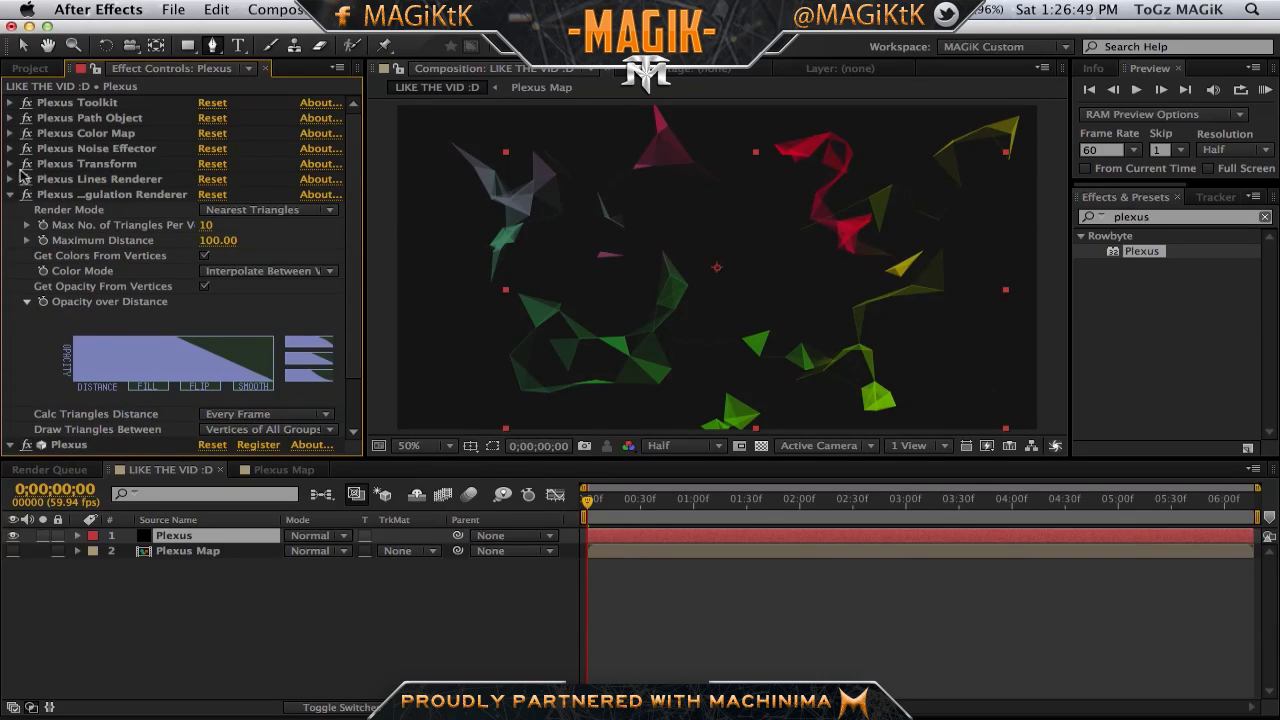
Step: Set Maximum Distance to 178 in the Plexus Lines Renderer so that more vertices connect
left_click(12, 179)
scroll(216, 173, "up", 2)
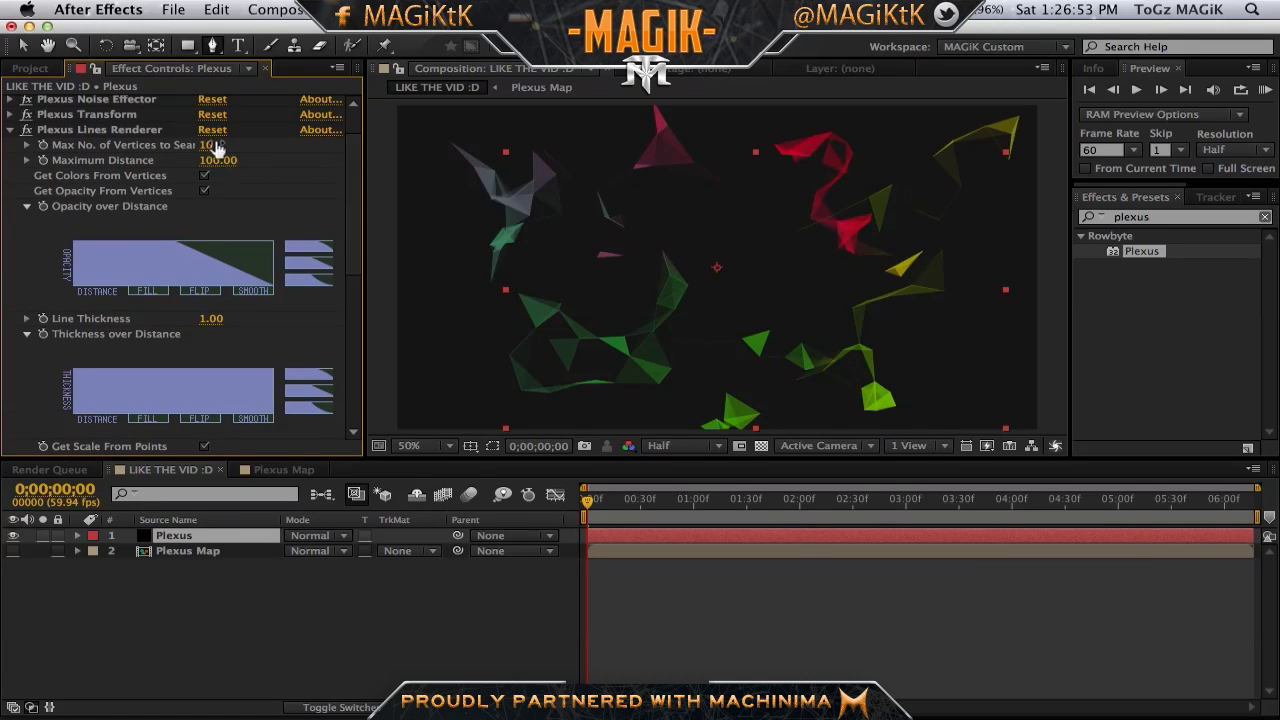
left_click(83, 131)
key("period")
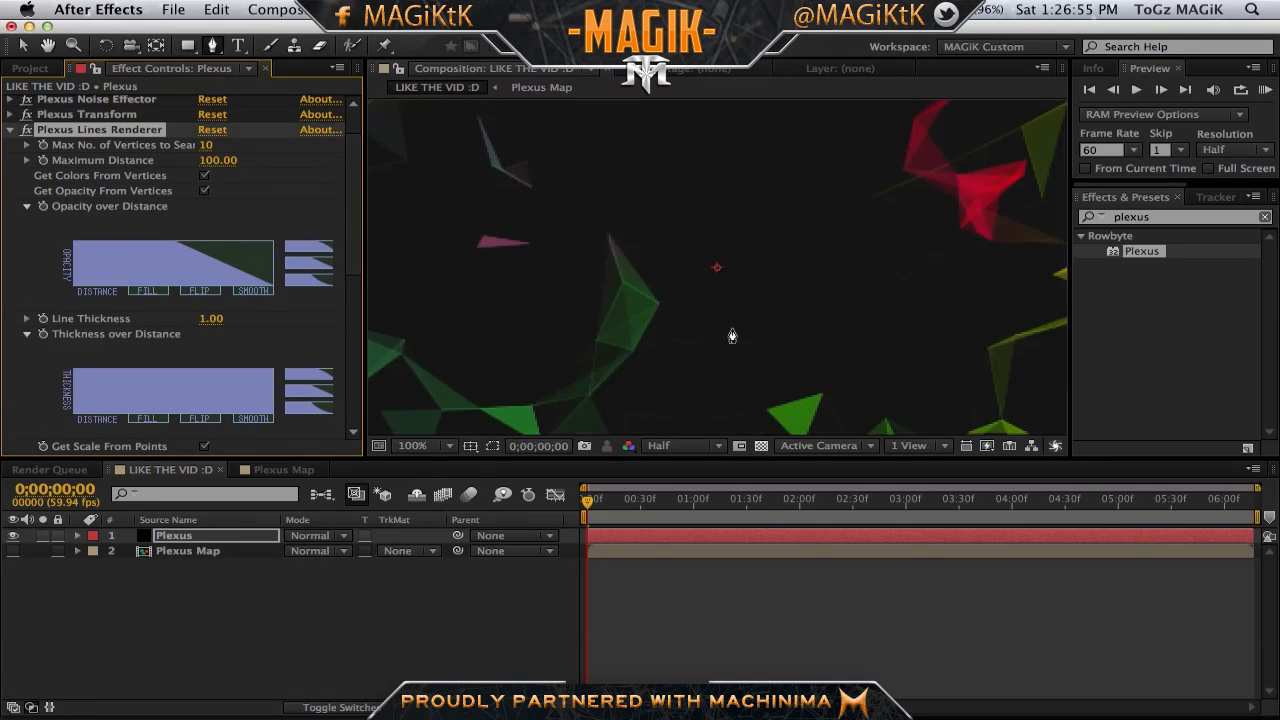
key("comma")
key("comma")
key("comma")
key("period")
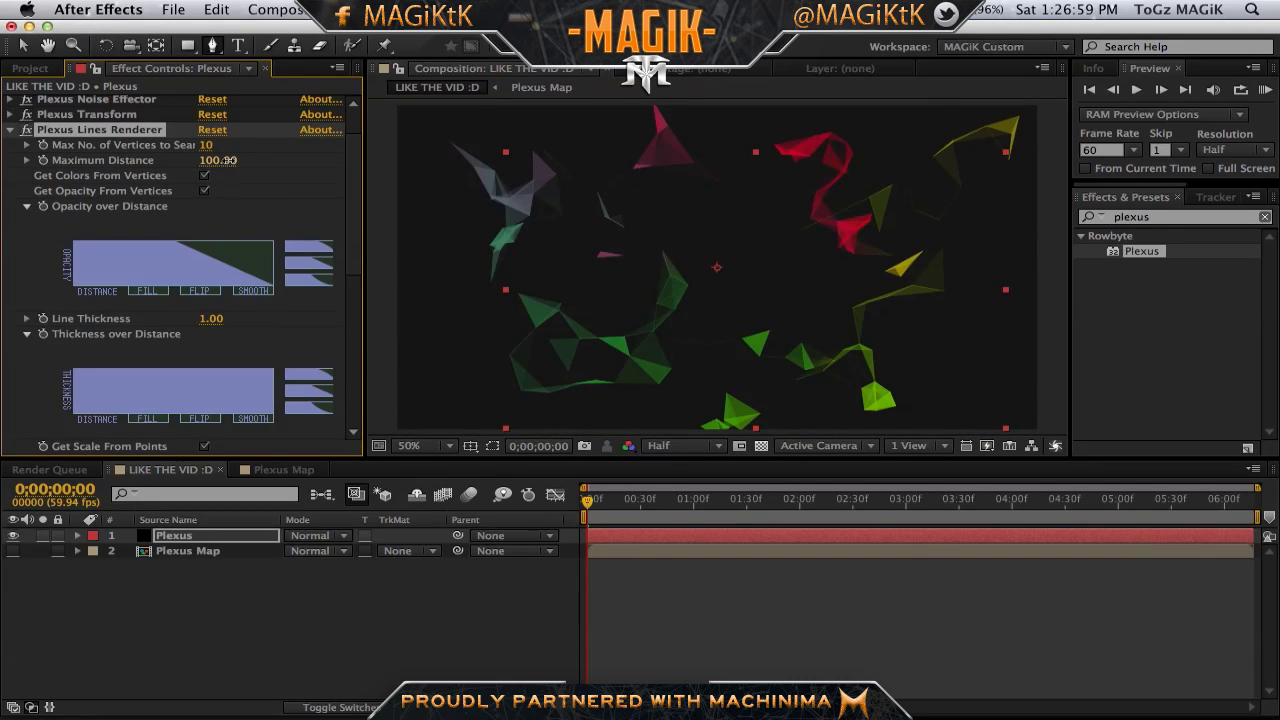
left_click_drag(258, 163, 283, 163)
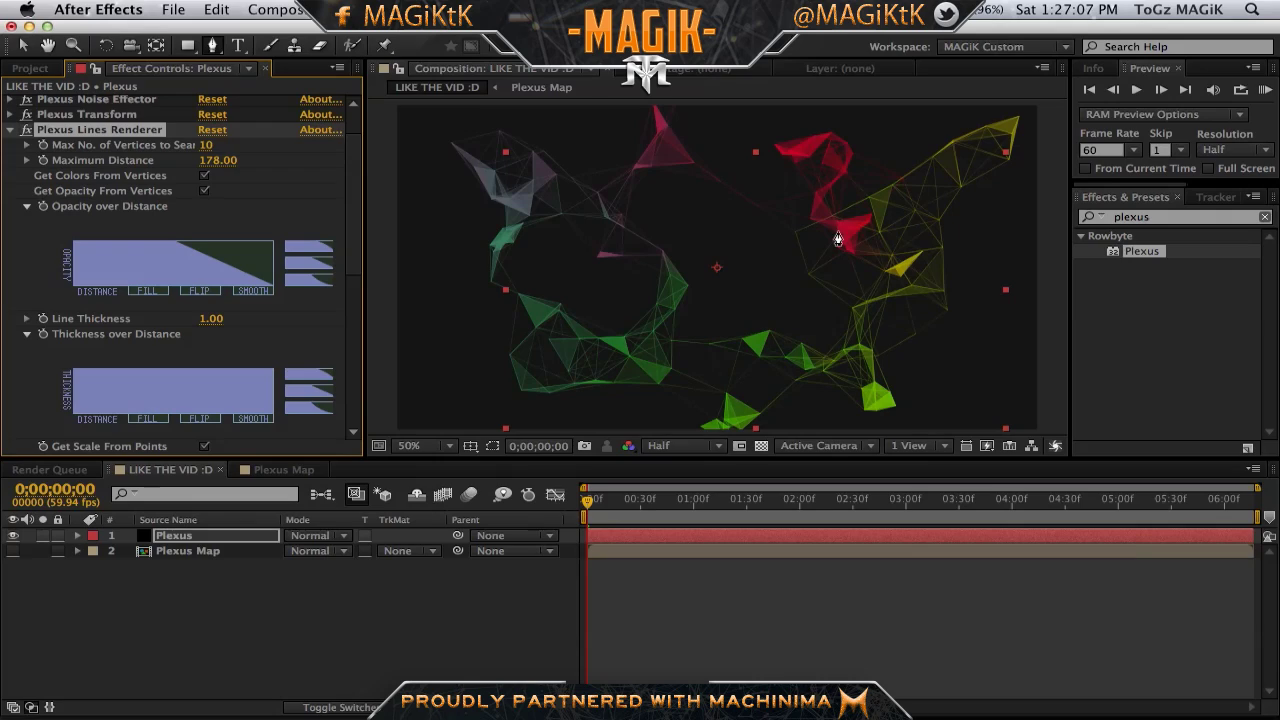
Step: Deselect the Plexus layer and collapse the Plexus Lines Renderer settings above the Triangulation Renderer
left_click(607, 621)
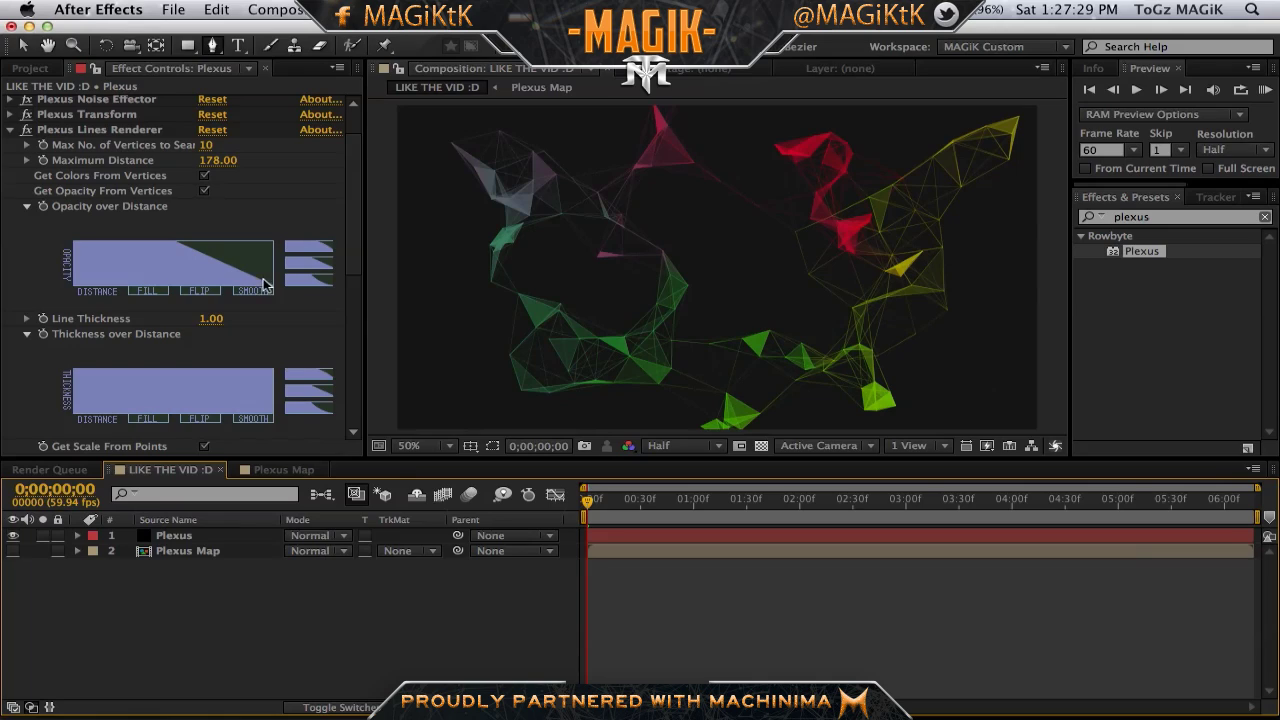
scroll(229, 295, "down", 3)
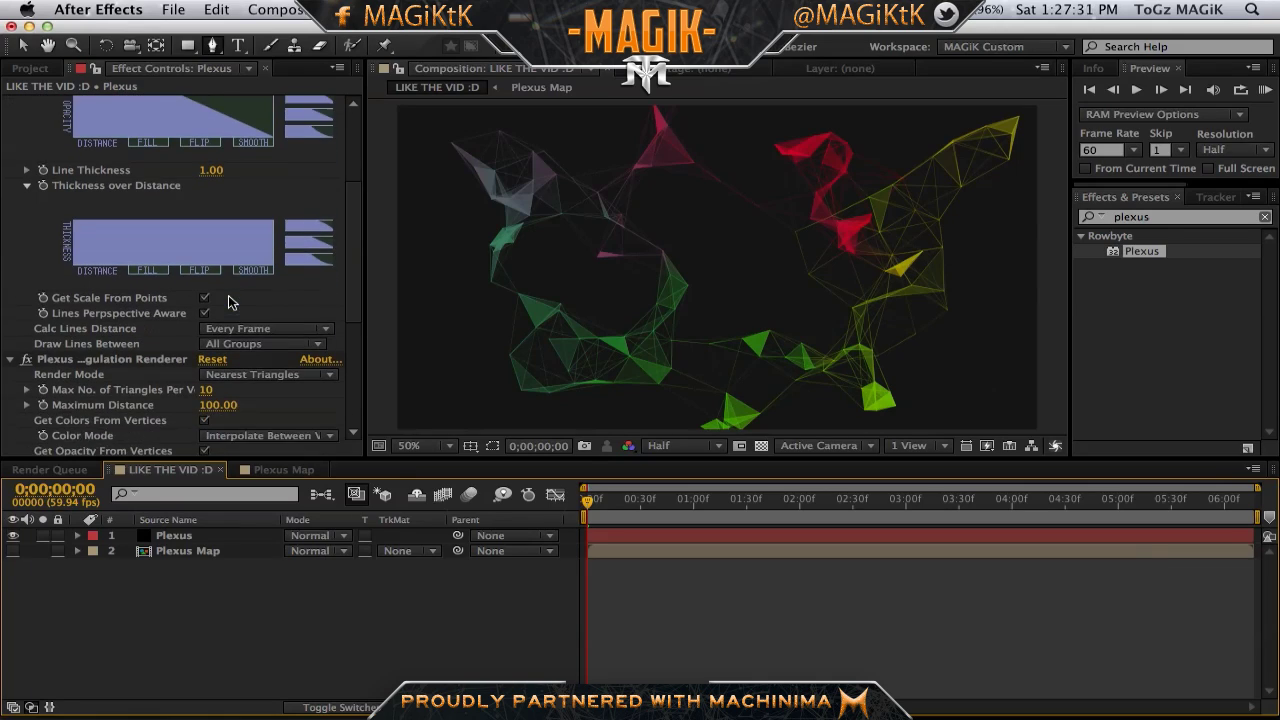
scroll(167, 258, "up", 4)
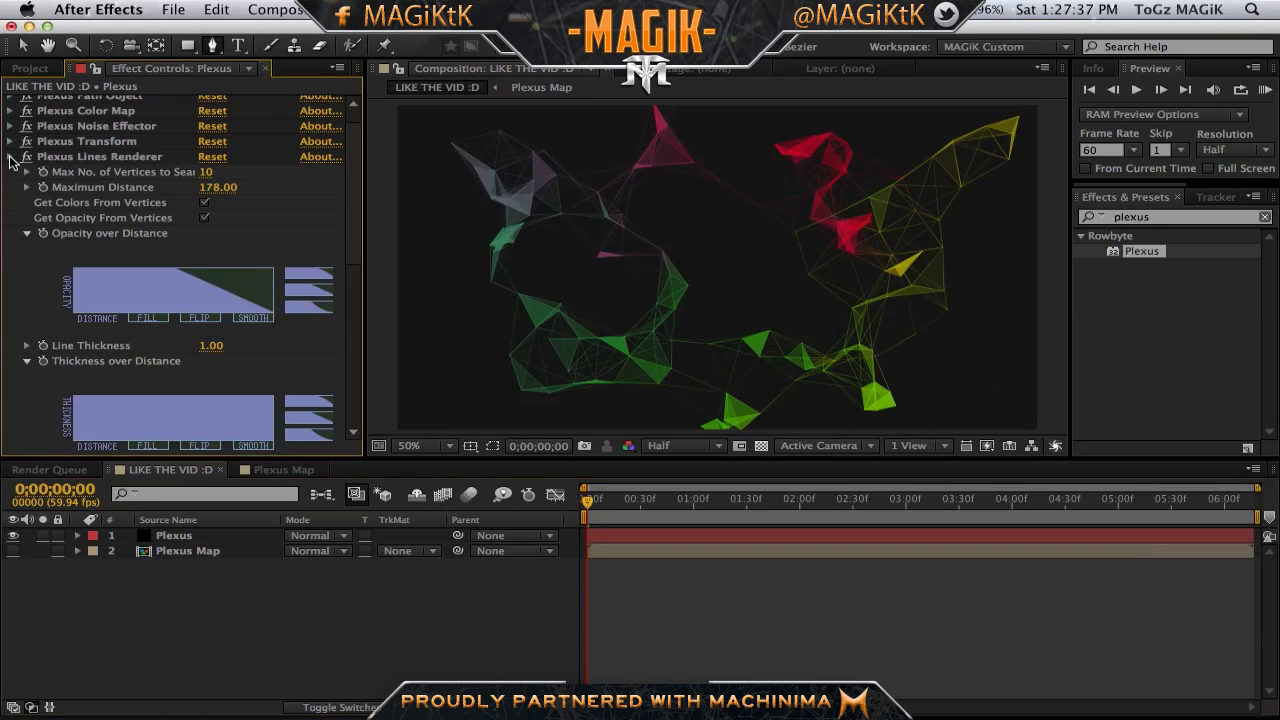
left_click(12, 157)
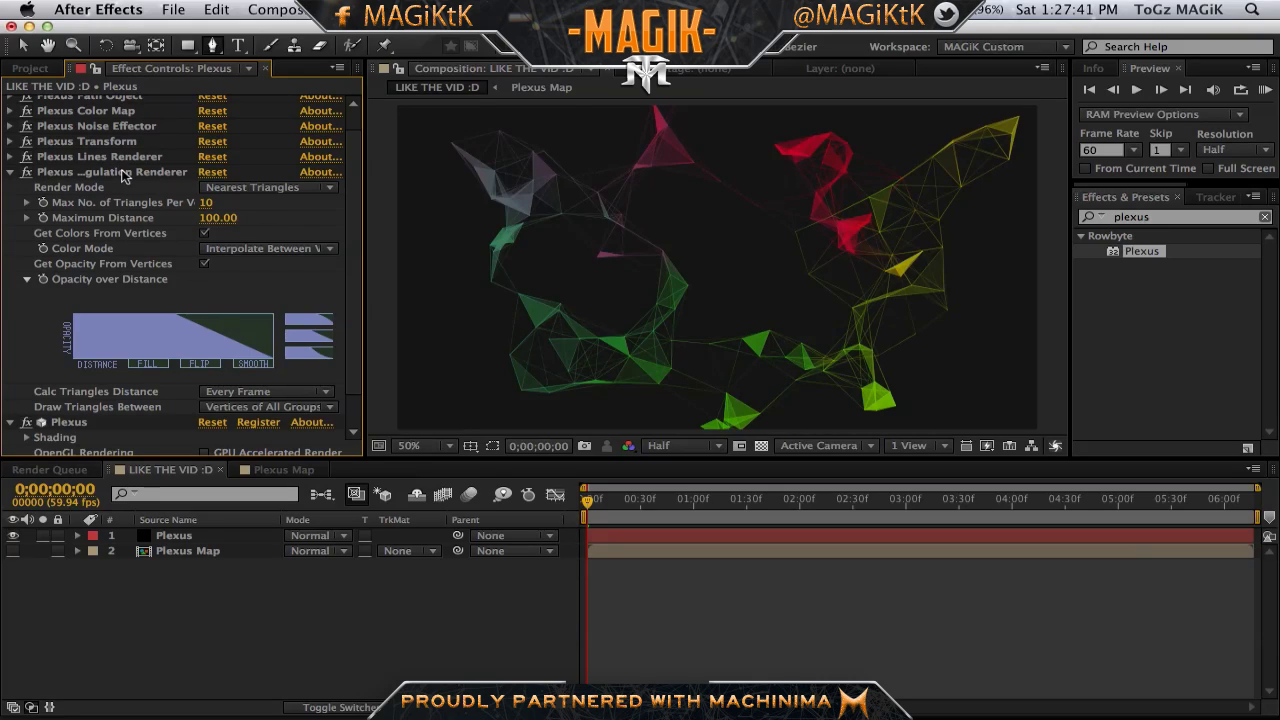
Step: Try the Outer Surface and Mesh Triangulation render modes in the Plexus Triangulation Renderer, and return to Nearest Triangles
left_click(250, 188)
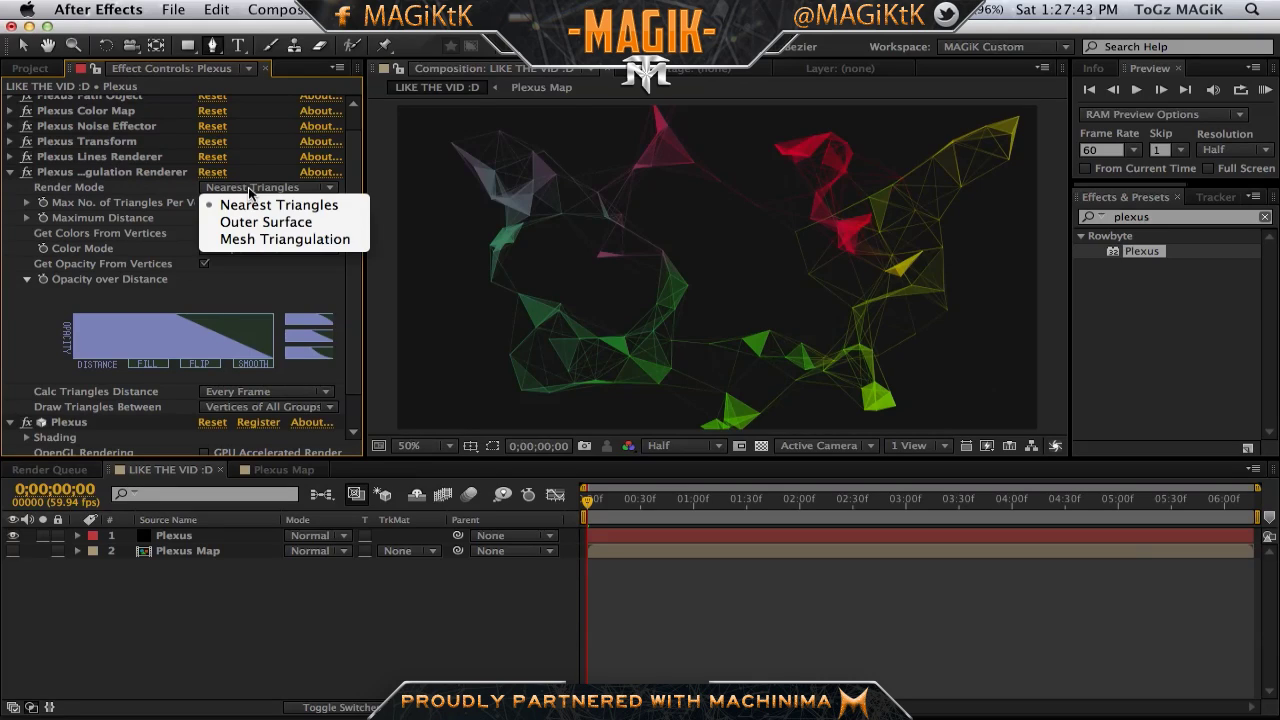
left_click(266, 222)
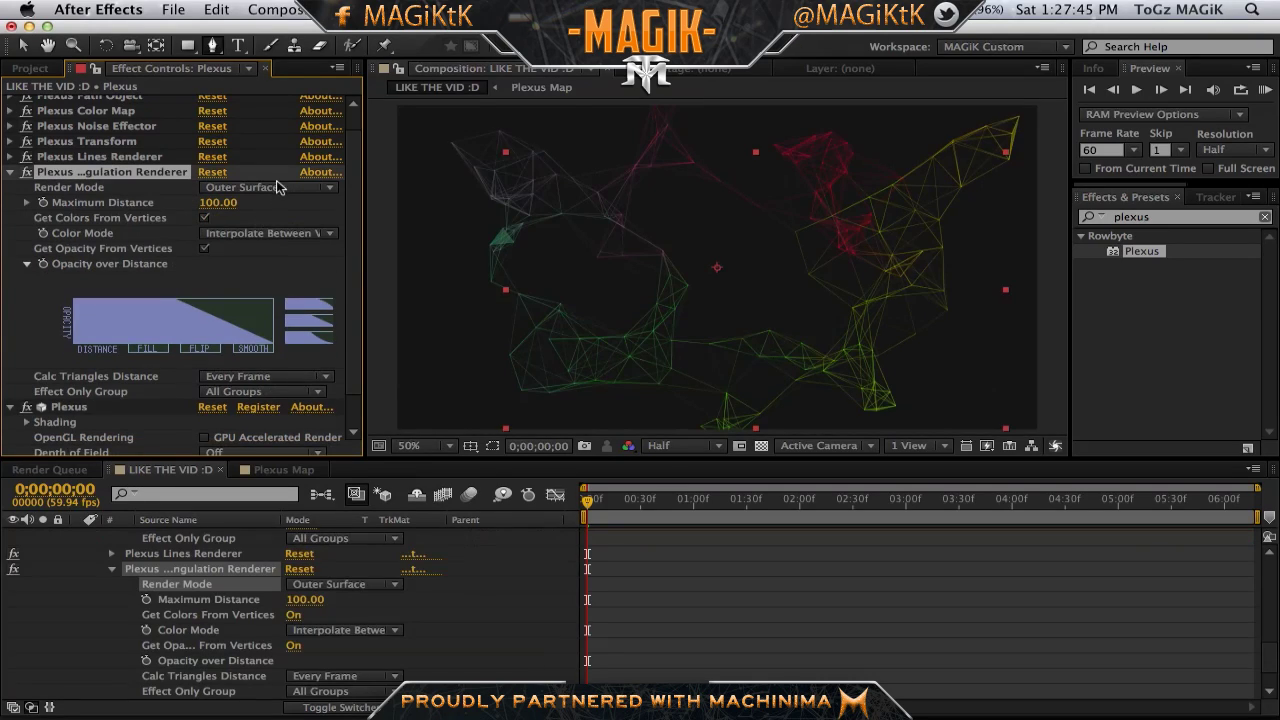
left_click(270, 189)
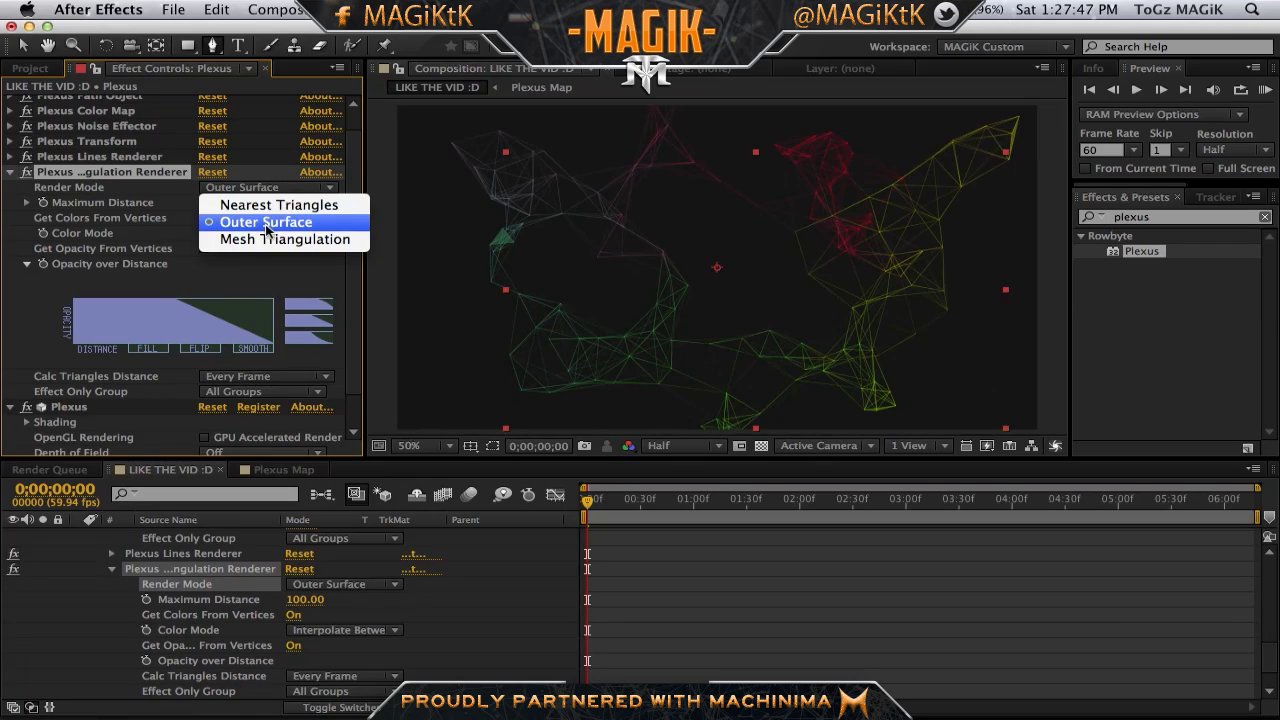
left_click(268, 240)
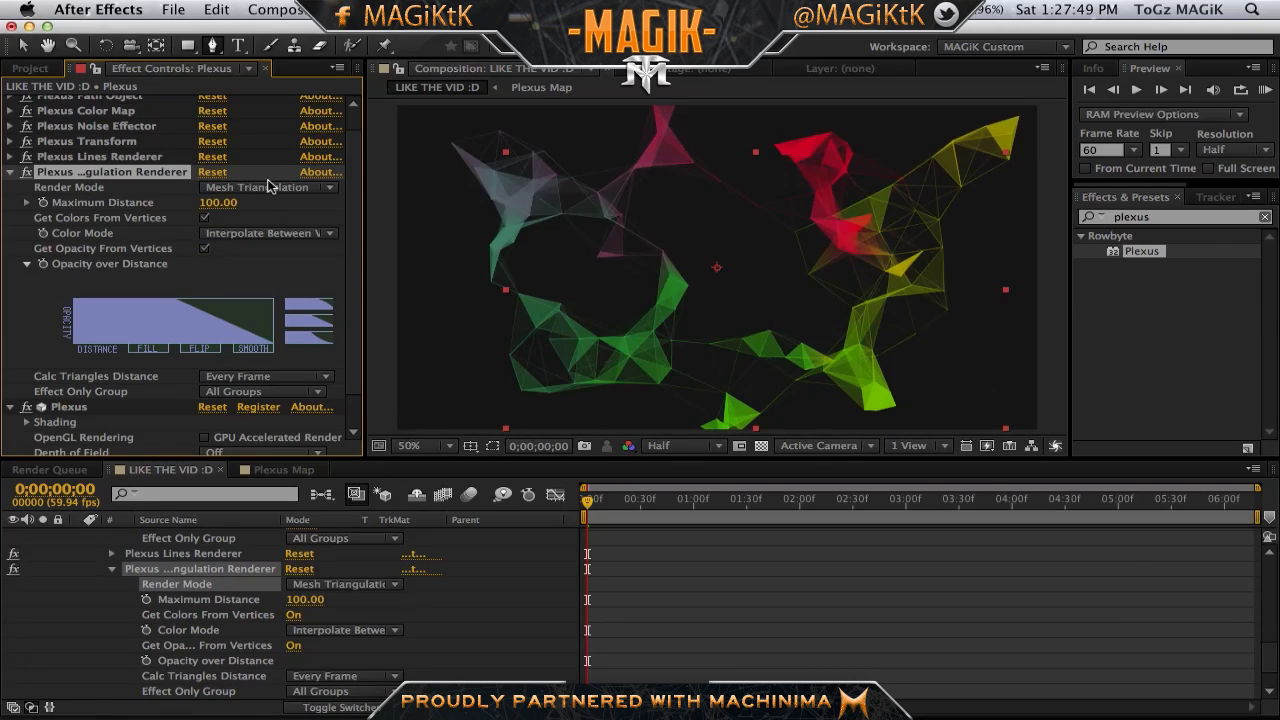
left_click(268, 189)
left_click(268, 204)
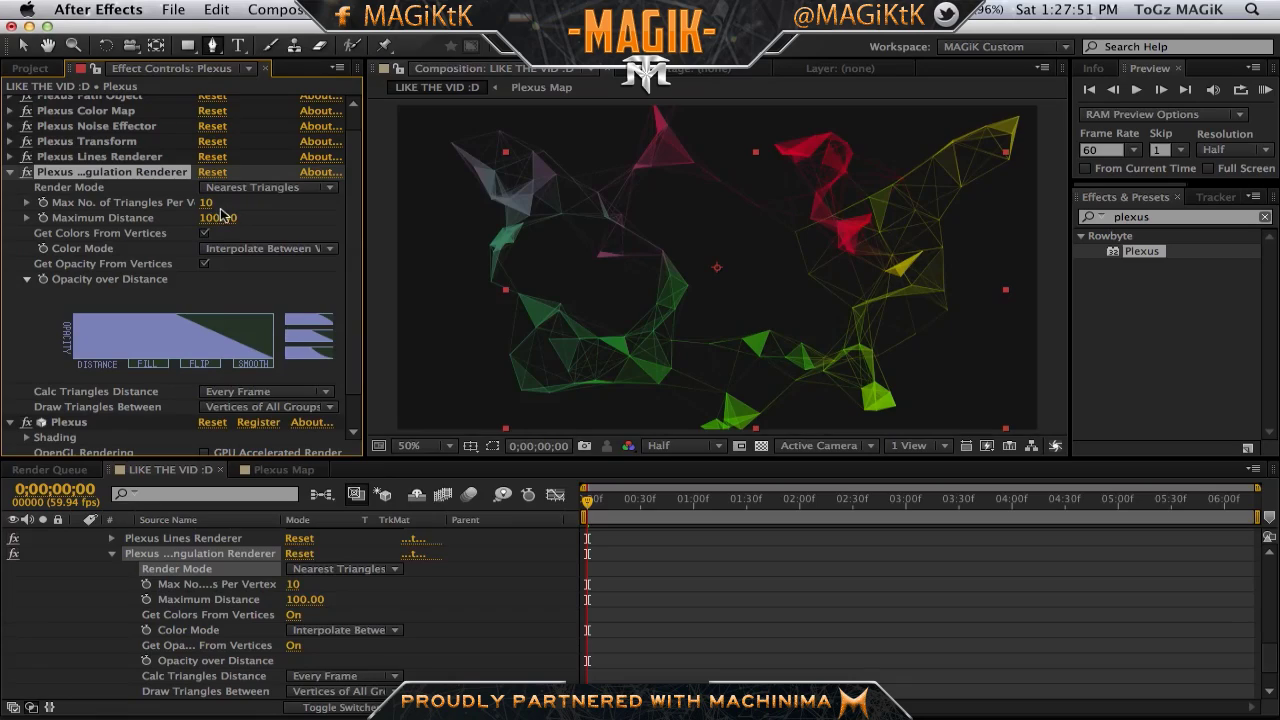
Step: Try a maximum of 72 triangles per vertex in the Plexus Triangulation Renderer, and restore it to 10
left_click(248, 204)
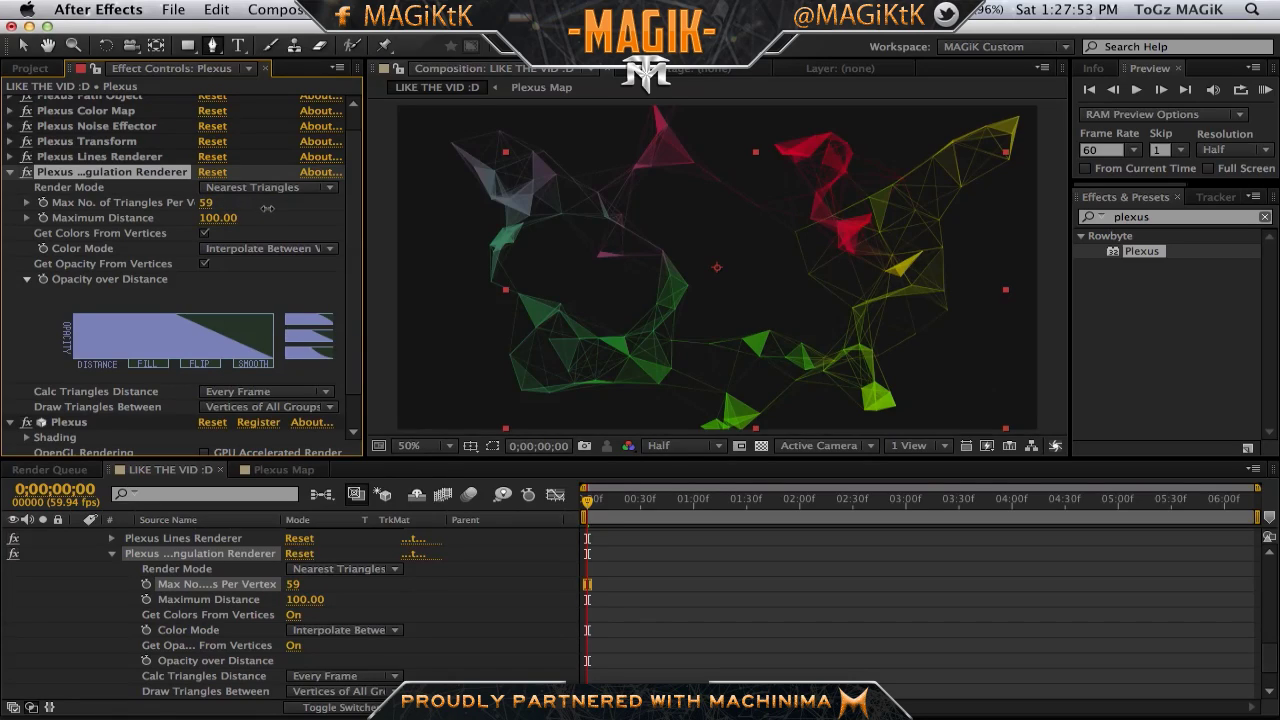
left_click(208, 203)
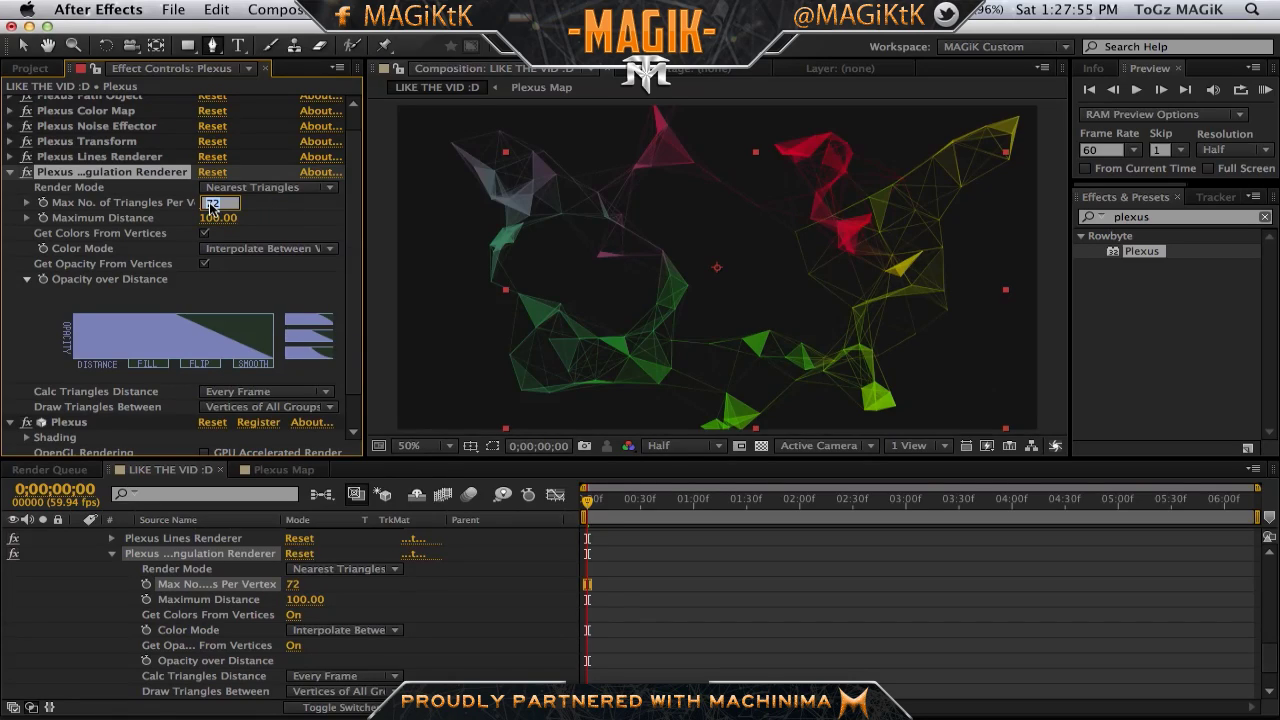
key("Return")
Step: Try Maximum Distance values of 701, 70 and 200 in the Plexus Triangulation Renderer
left_click_drag(216, 217, 320, 218)
left_click_drag(530, 177, 245, 238)
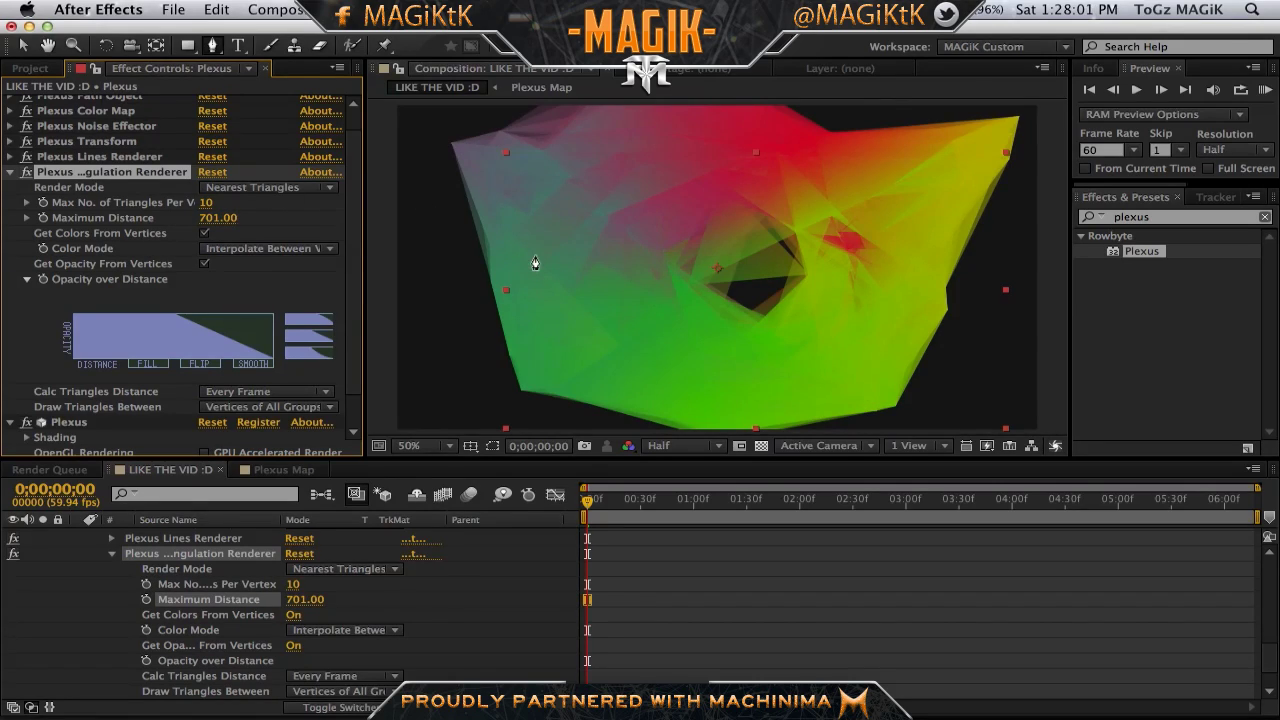
left_click(217, 218)
type("70")
key("Return")
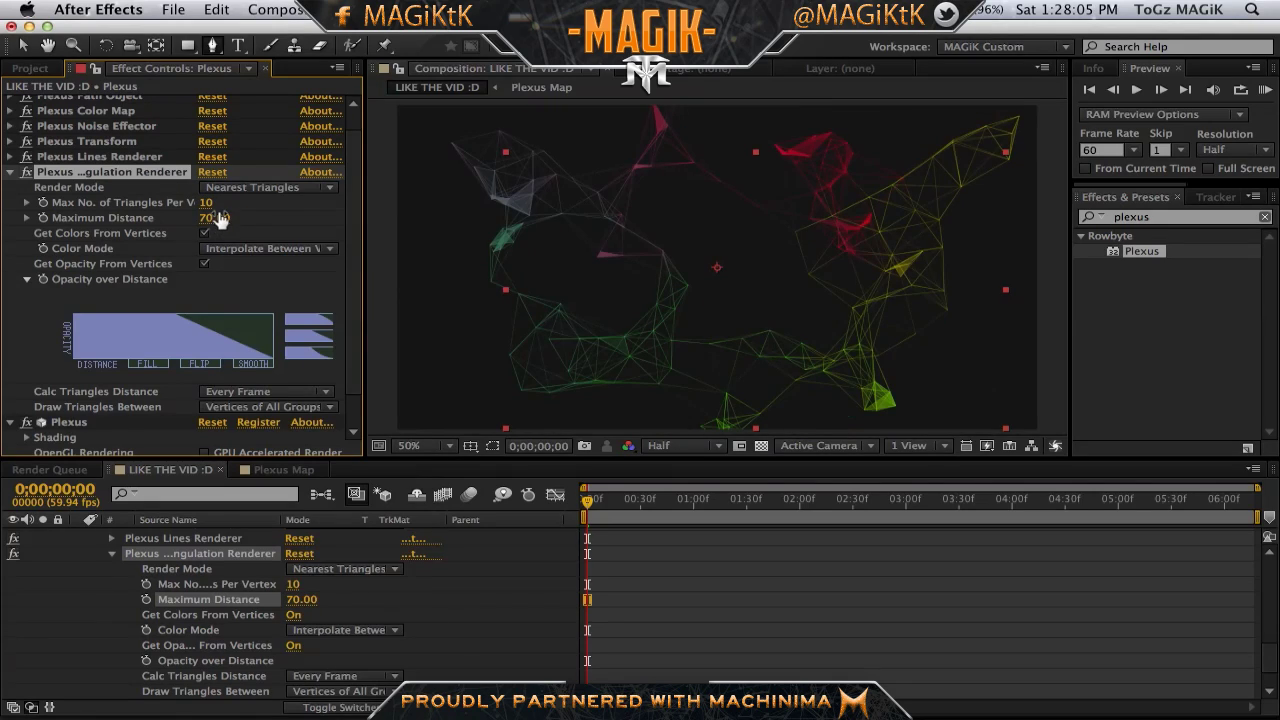
left_click(231, 219)
type("200")
key("Return")
Step: Try a triangulation Maximum Distance of 90, and set it to 110 to fill more triangles
left_click(226, 220)
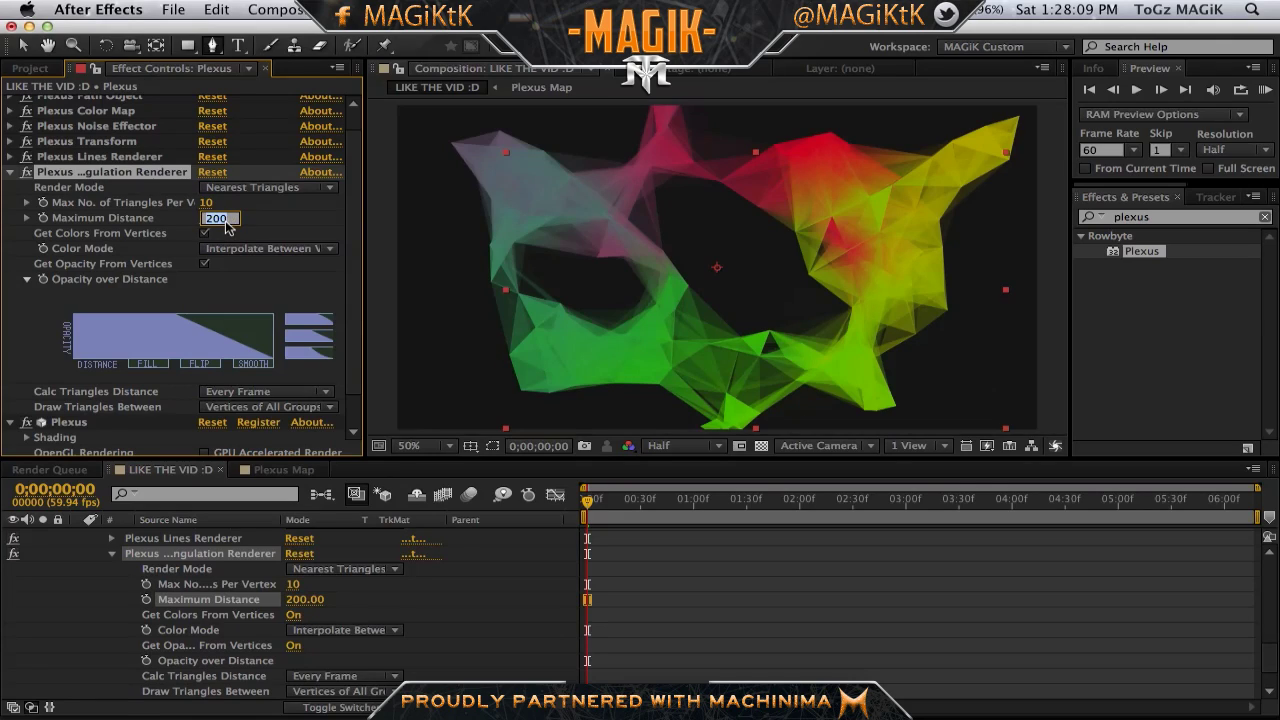
type("90")
key("Return")
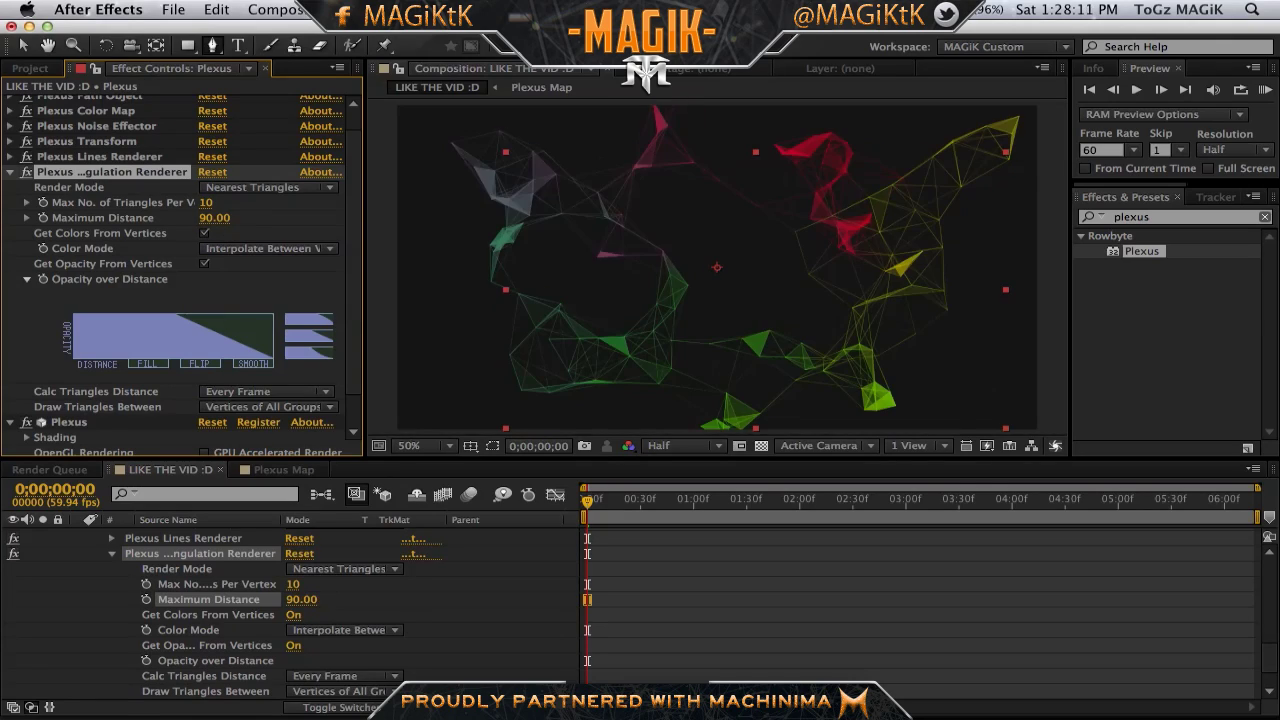
left_click(227, 219)
key("Return")
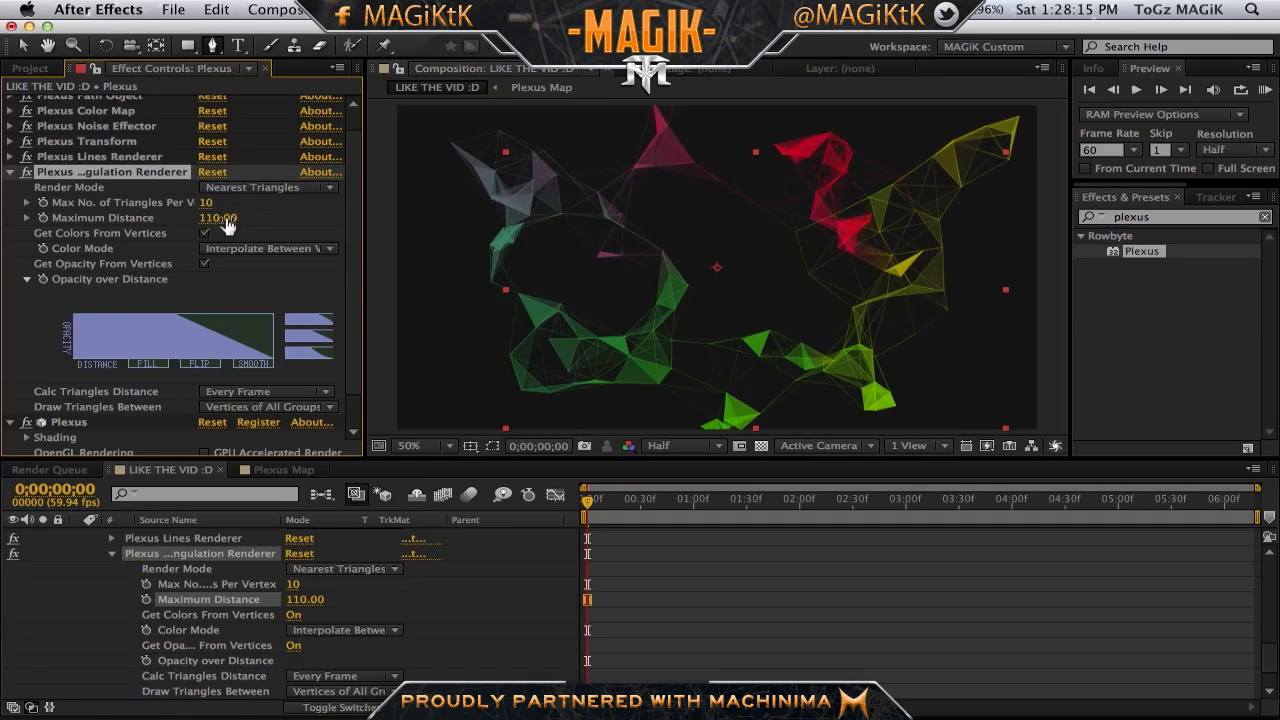
Step: Collapse the Triangulation Renderer and main Plexus effect settings, and the Plexus layer's properties in the timeline
left_click(10, 172)
left_click(12, 211)
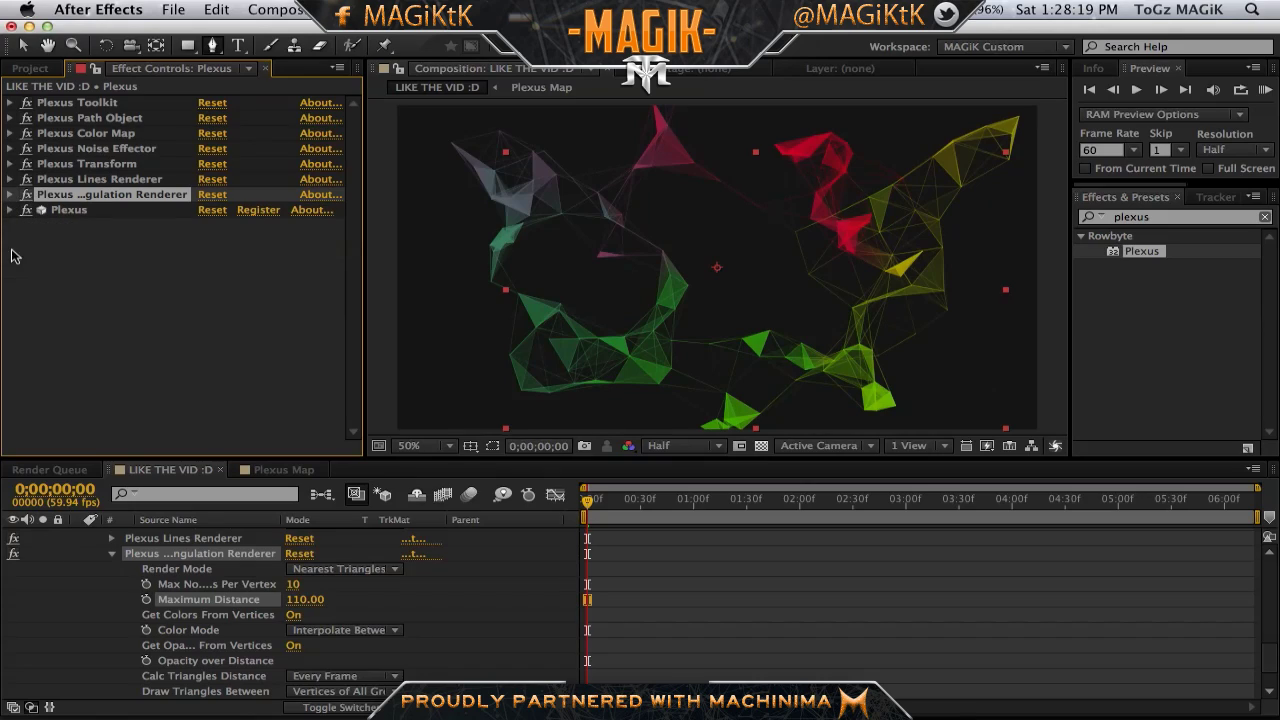
scroll(114, 585, "up", 5)
scroll(116, 592, "up", 1)
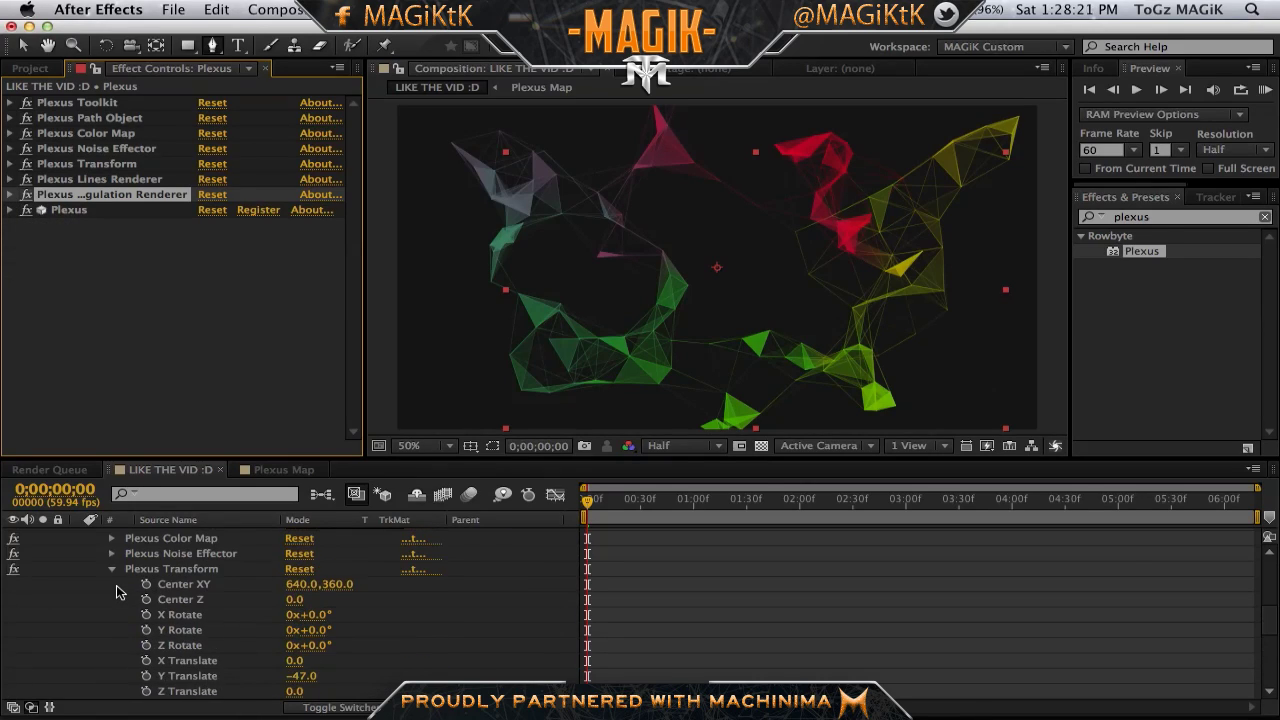
scroll(116, 592, "up", 4)
left_click(78, 536)
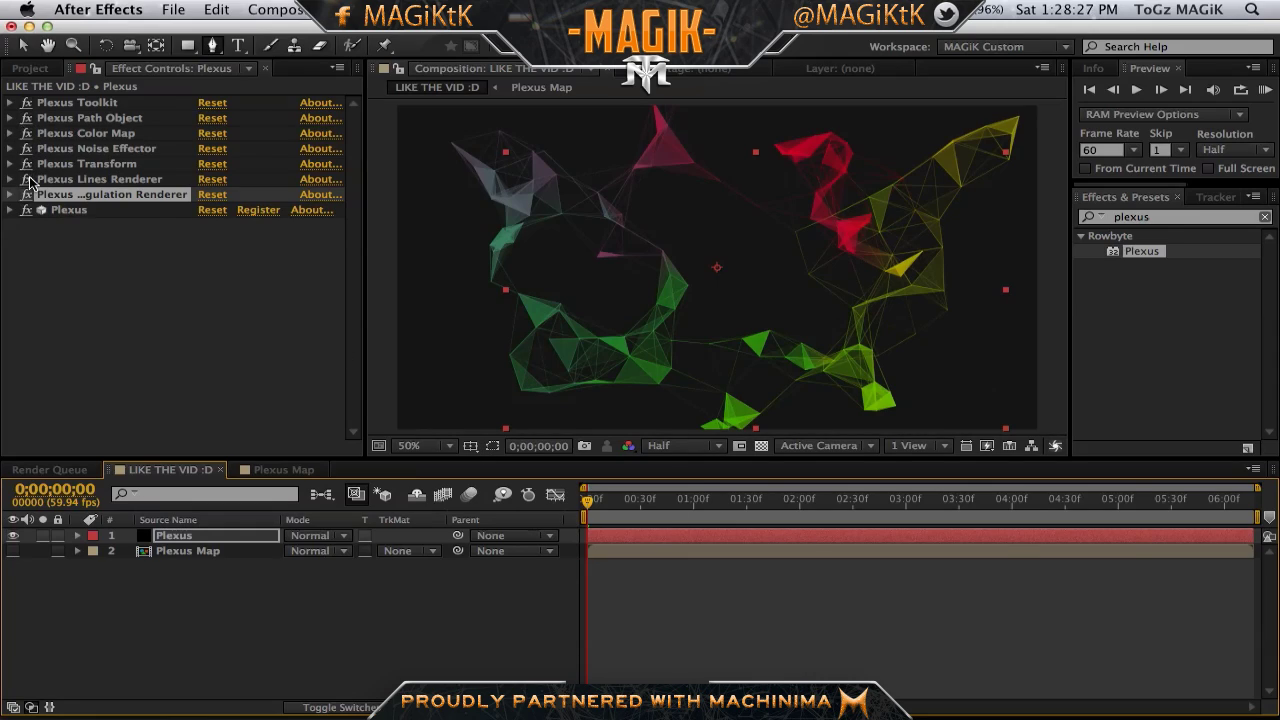
Step: Animate the Plexus Noise Effector's Noise Amplitude with a keyframe at the composition start and a value of 1921 at 0;00;06;16
left_click(10, 148)
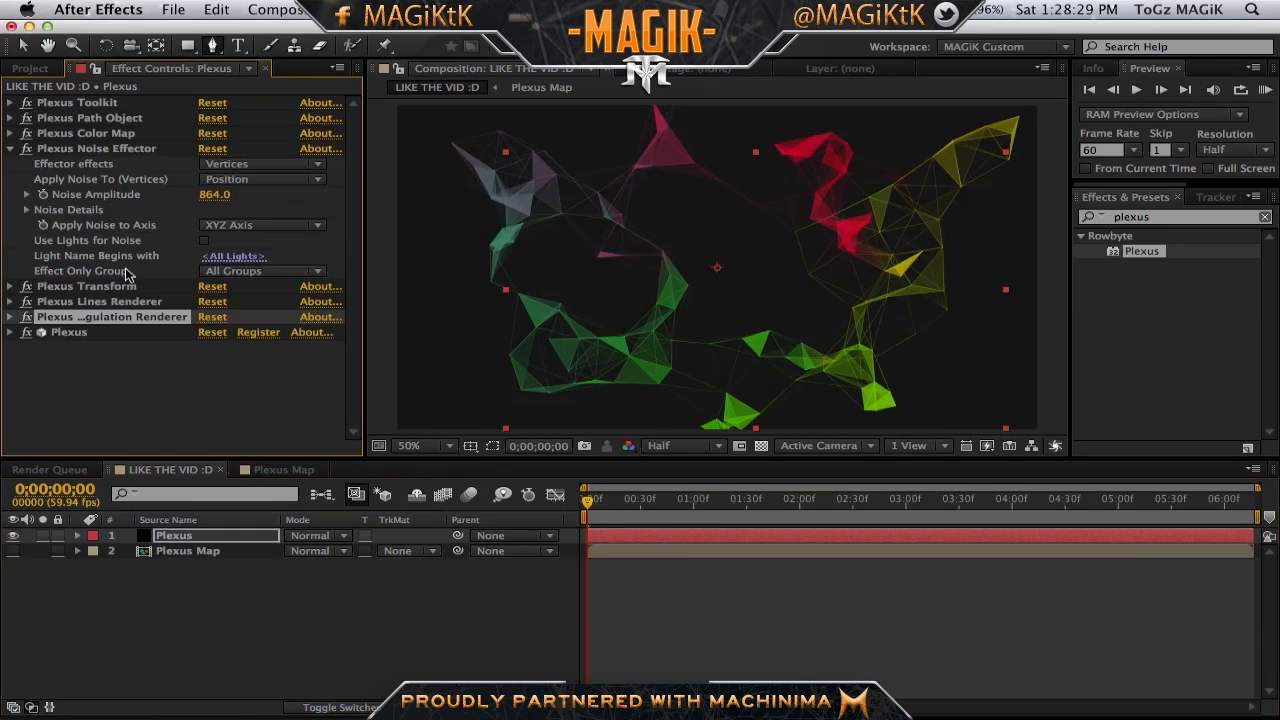
left_click(42, 196)
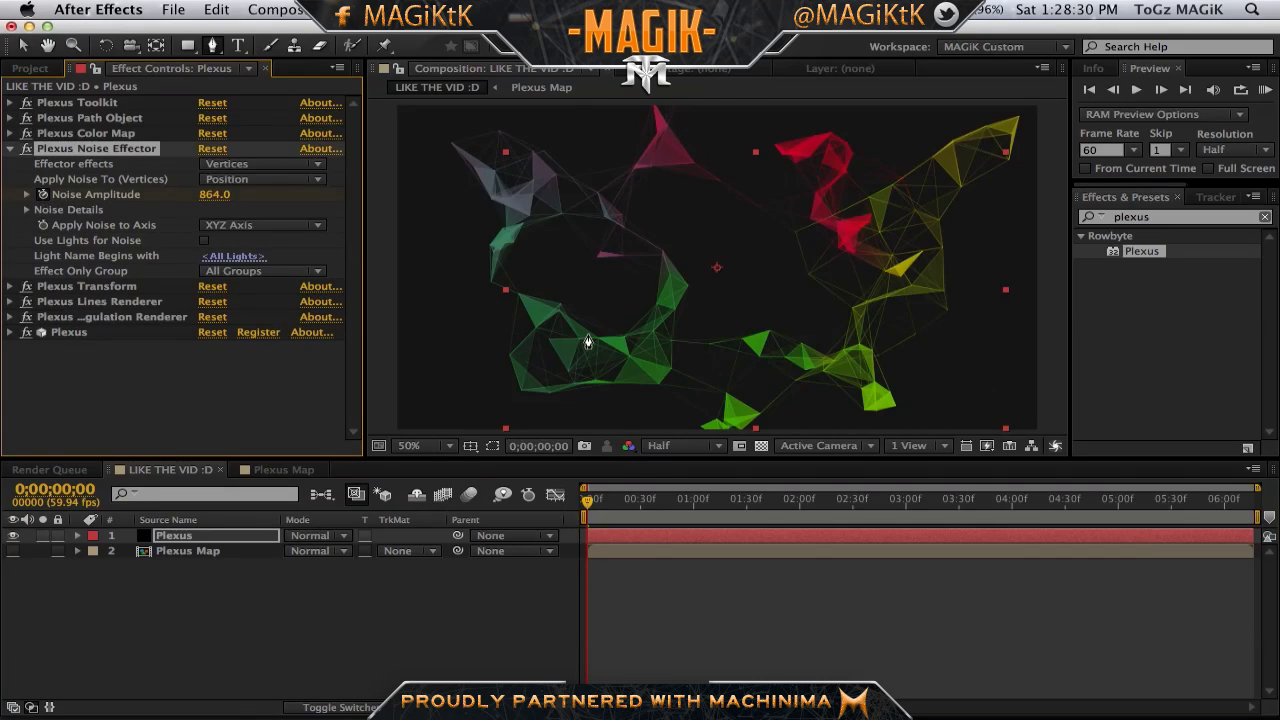
left_click(1259, 512)
left_click_drag(208, 196, 1278, 218)
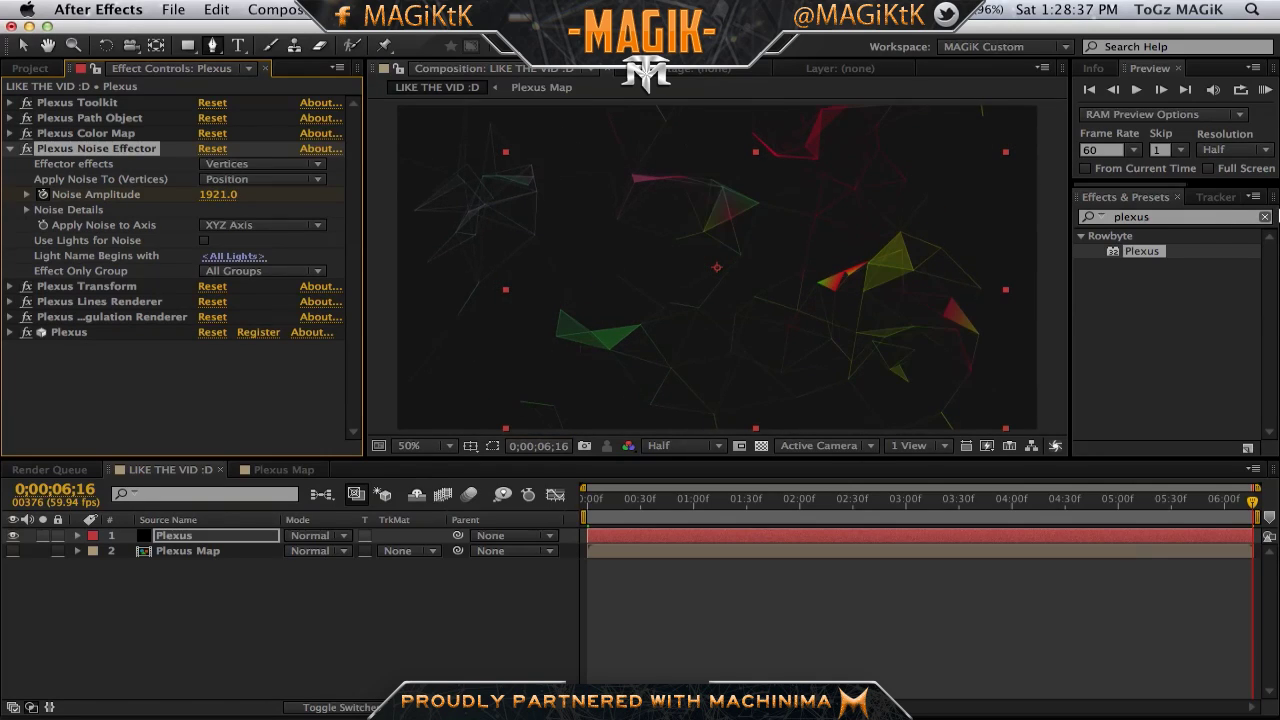
Step: Play a RAM preview of the noise animation and stop it
left_click(1266, 90)
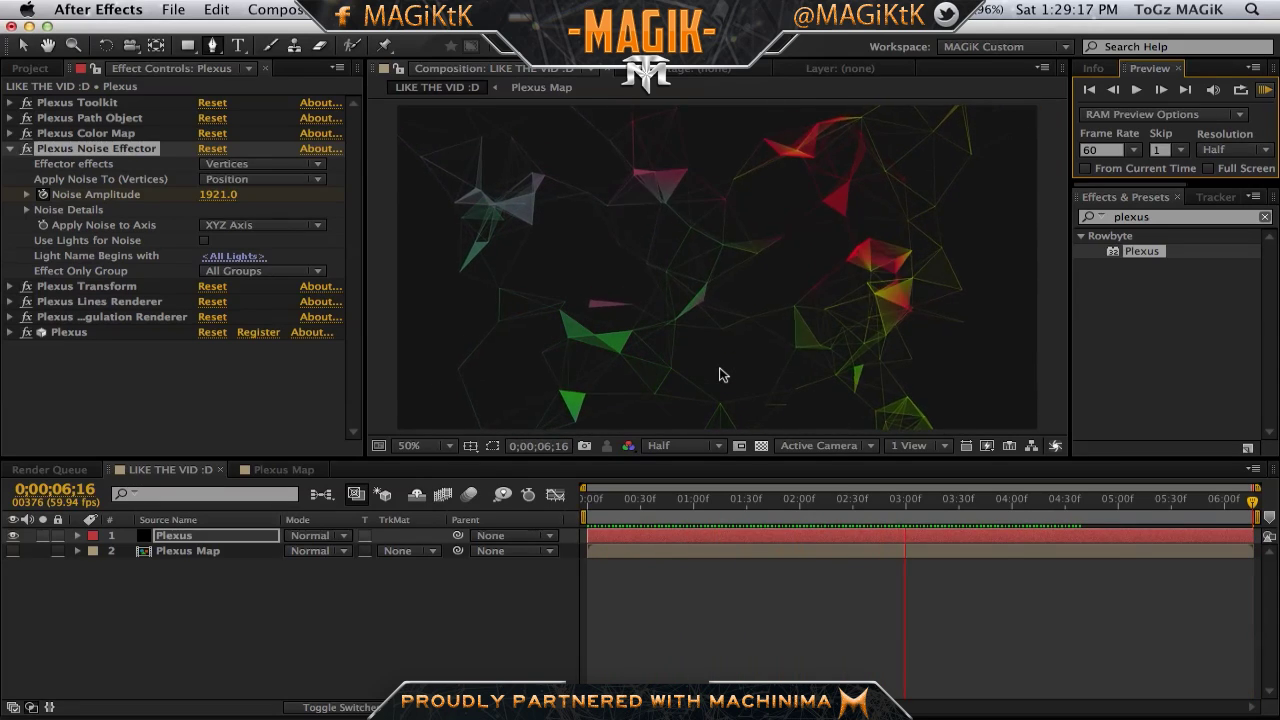
key("space")
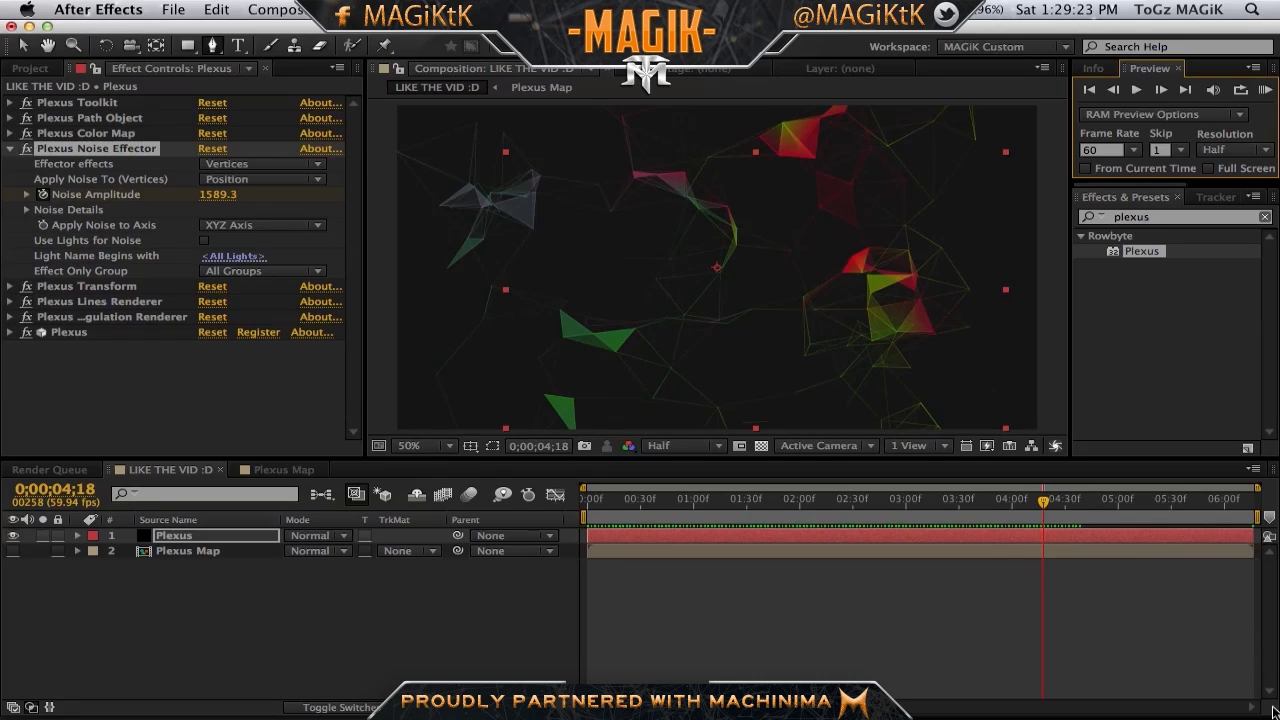
key("super+Tab")
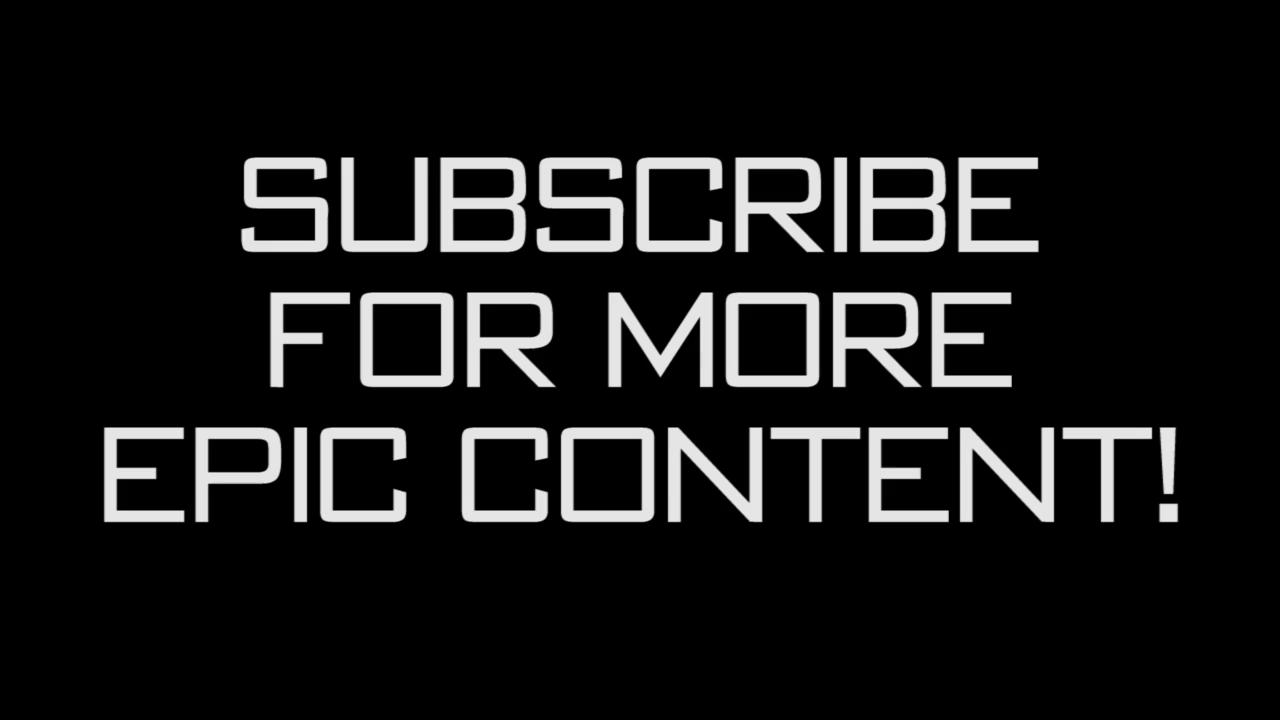